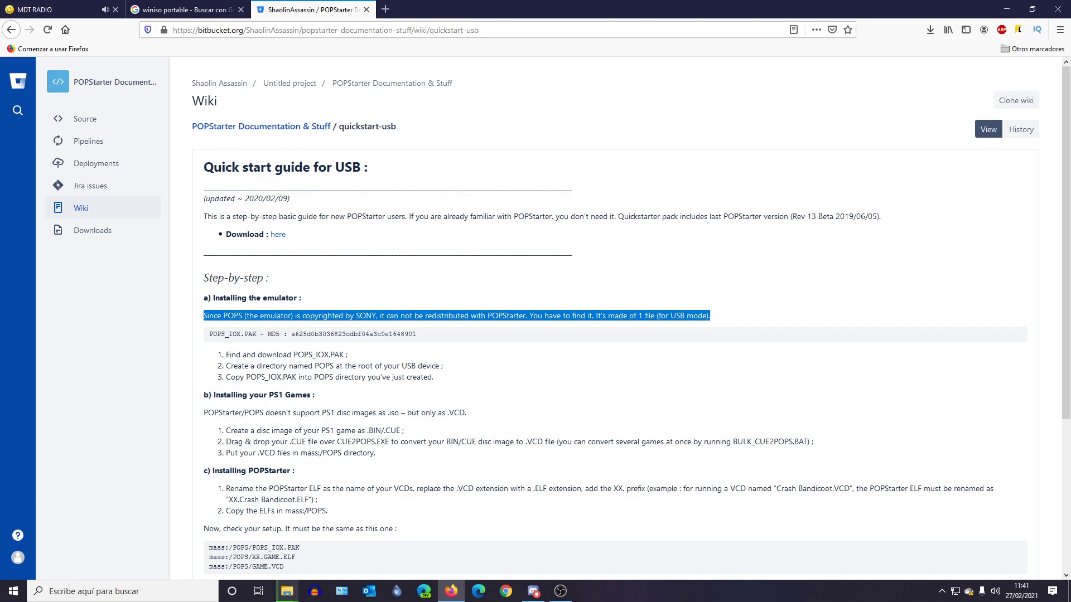
Step: Read the POPStarter USB quick start guide, covering the emulator, PS1 game and POPStarter installation sections
scroll(614, 335, down, 1)
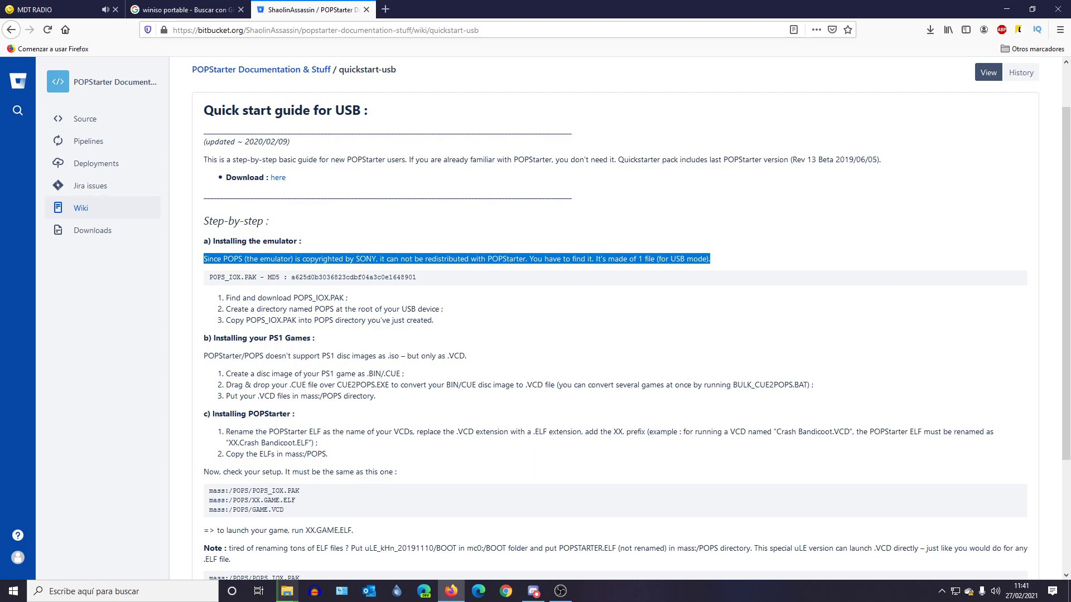
click(457, 258)
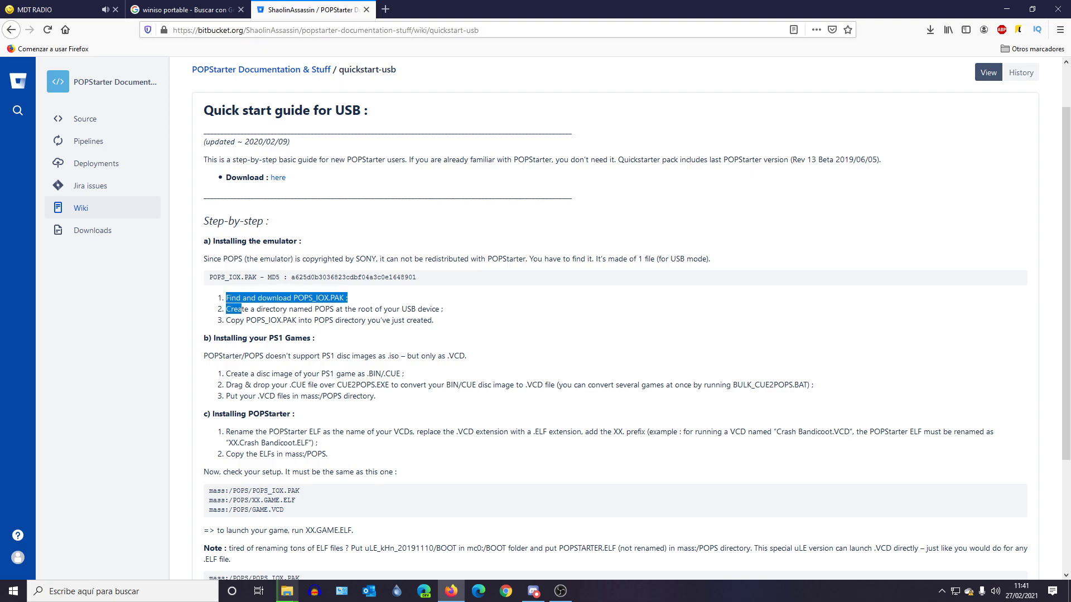
drag(238, 310, 313, 322)
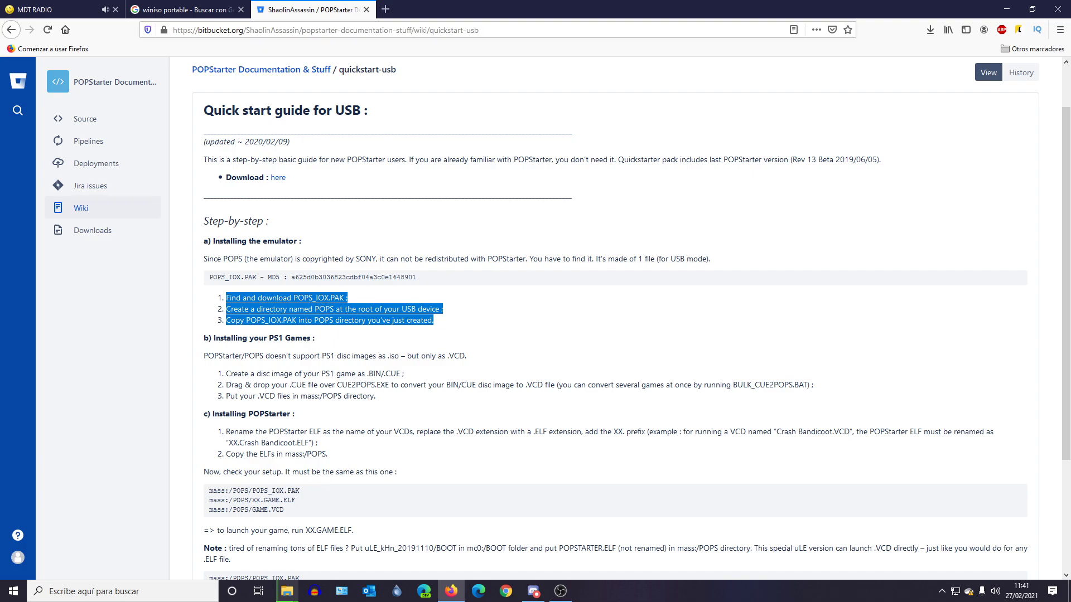
scroll(614, 317, down, 1)
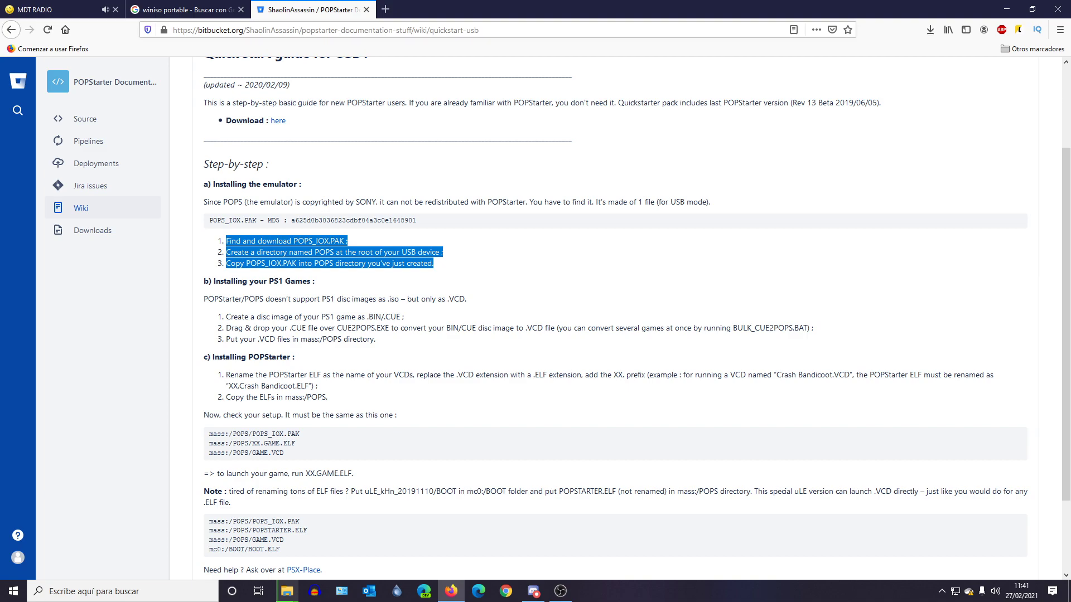
click(458, 265)
drag(226, 375, 235, 386)
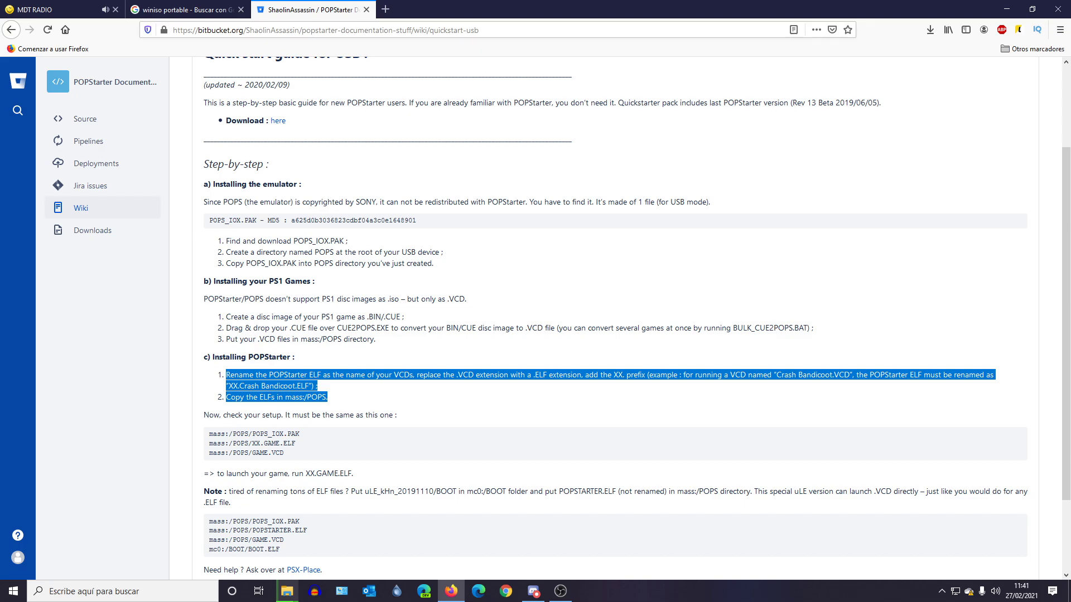
scroll(613, 315, down, 3)
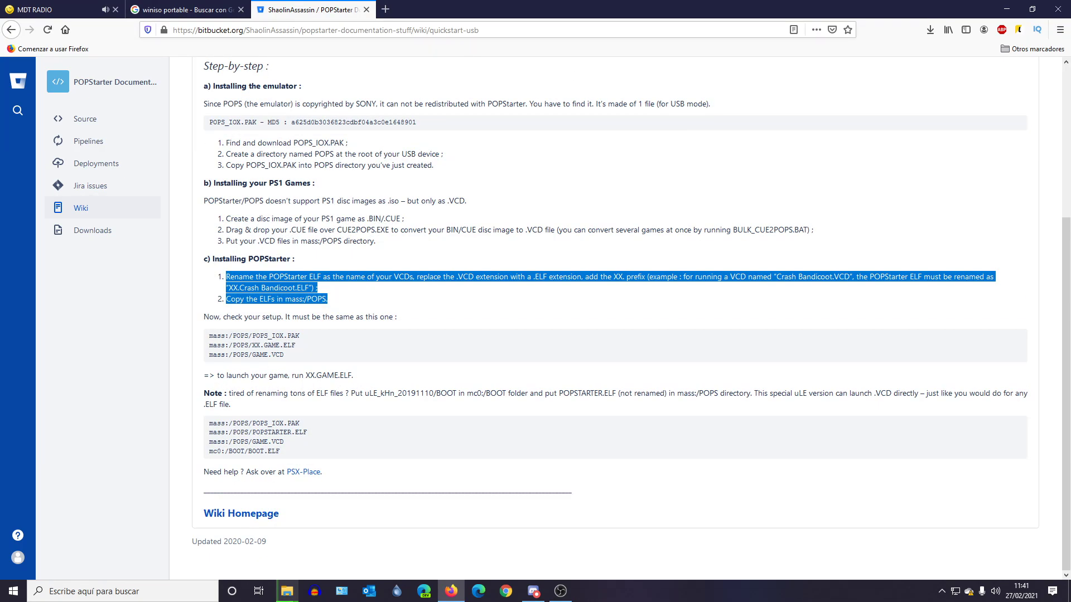
click(459, 306)
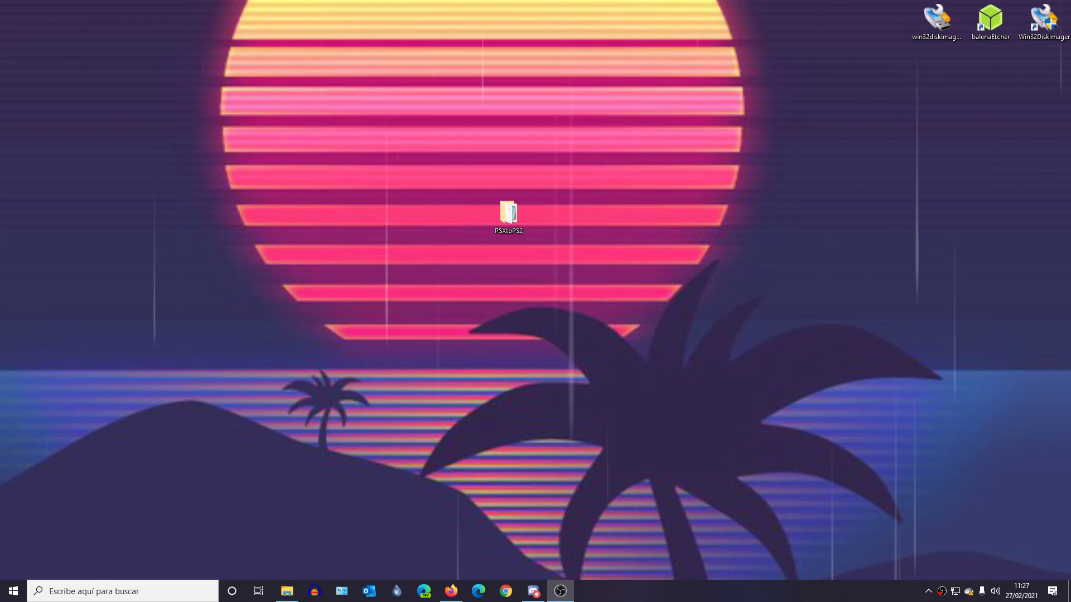
Step: Open the PSXtoPS2 desktop folder and examine the game files in Bloody Roar II and Castlevania - Symphony of the Night
double_click(508, 217)
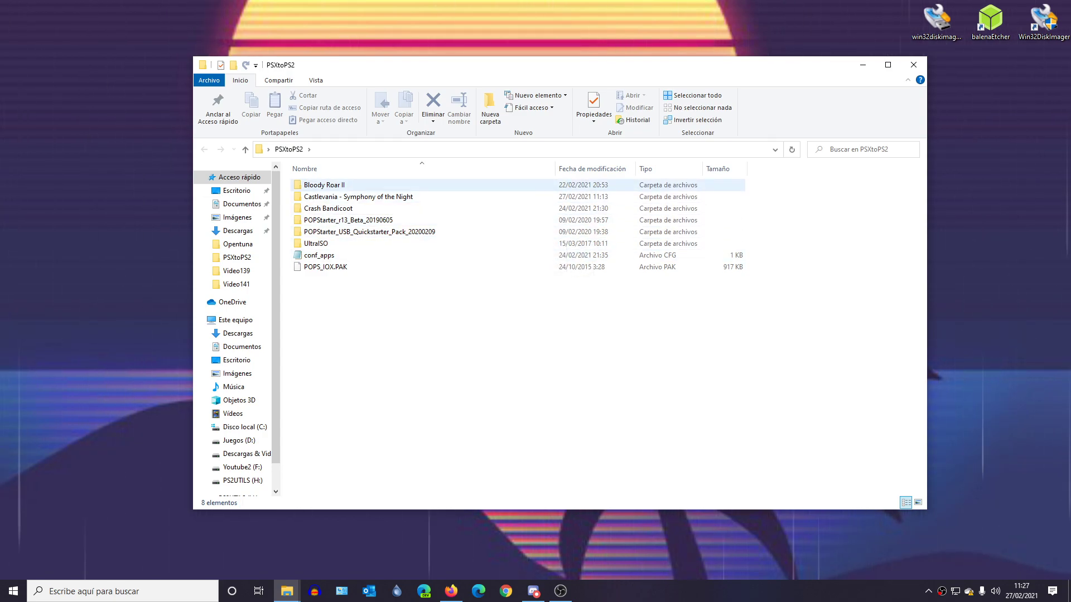
double_click(323, 185)
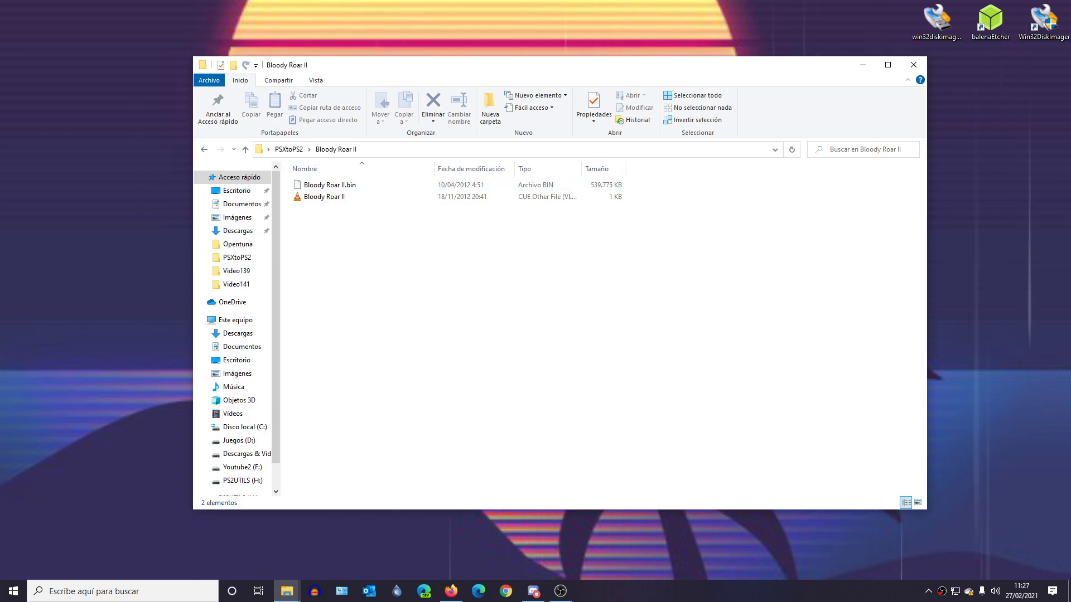
click(289, 149)
double_click(340, 196)
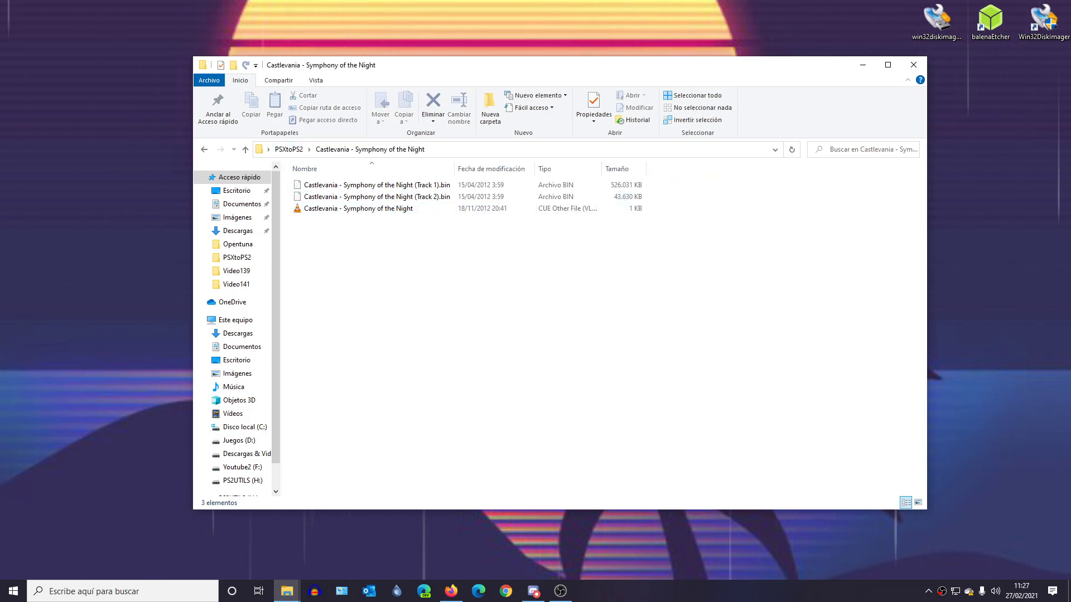
click(356, 208)
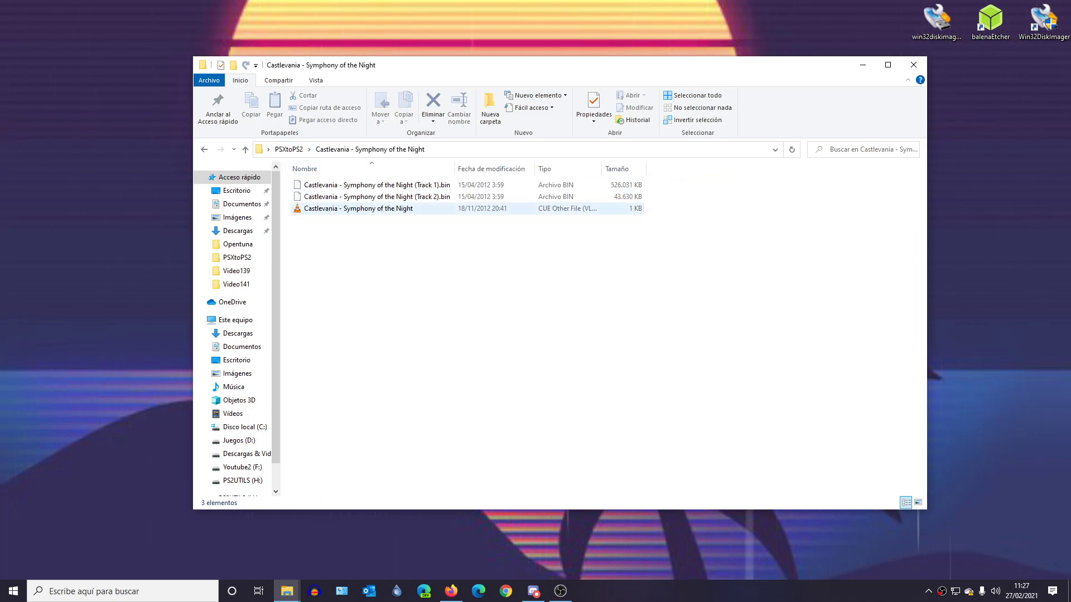
Step: Delete XX.Crash Bandicoot.ELF from the Crash Bandicoot folder inside PSXtoPS2
click(289, 149)
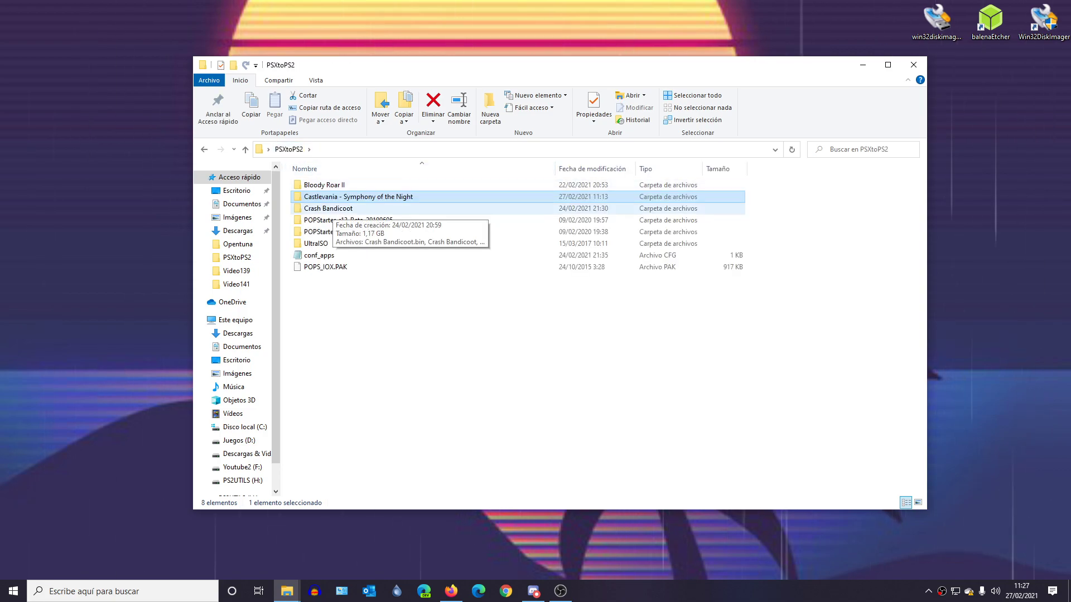
double_click(329, 208)
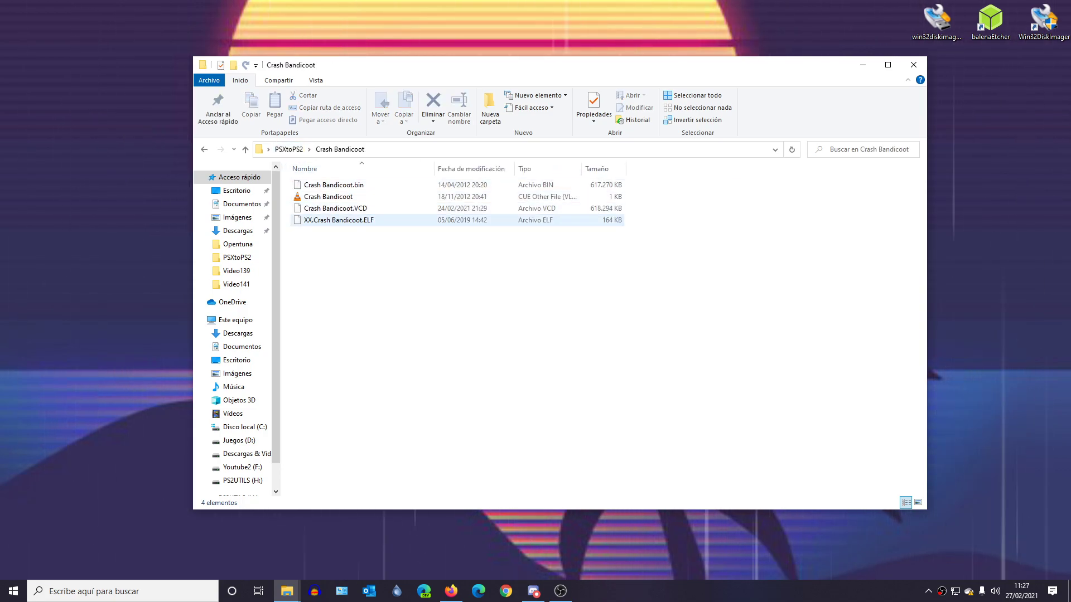
right_click(316, 219)
click(357, 453)
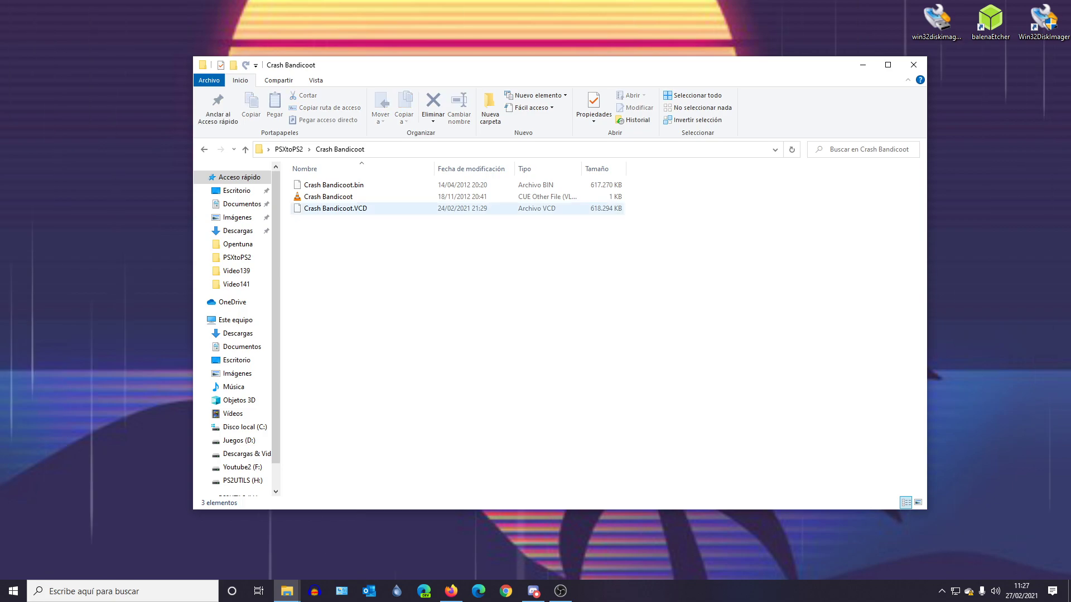
Step: Examine the contents of the POPStarter_r13_Beta_20190605, POPStarter_USB_Quickstarter_Pack_20200209 (including CUE2POPS v2.3) and UltraISO folders
click(288, 149)
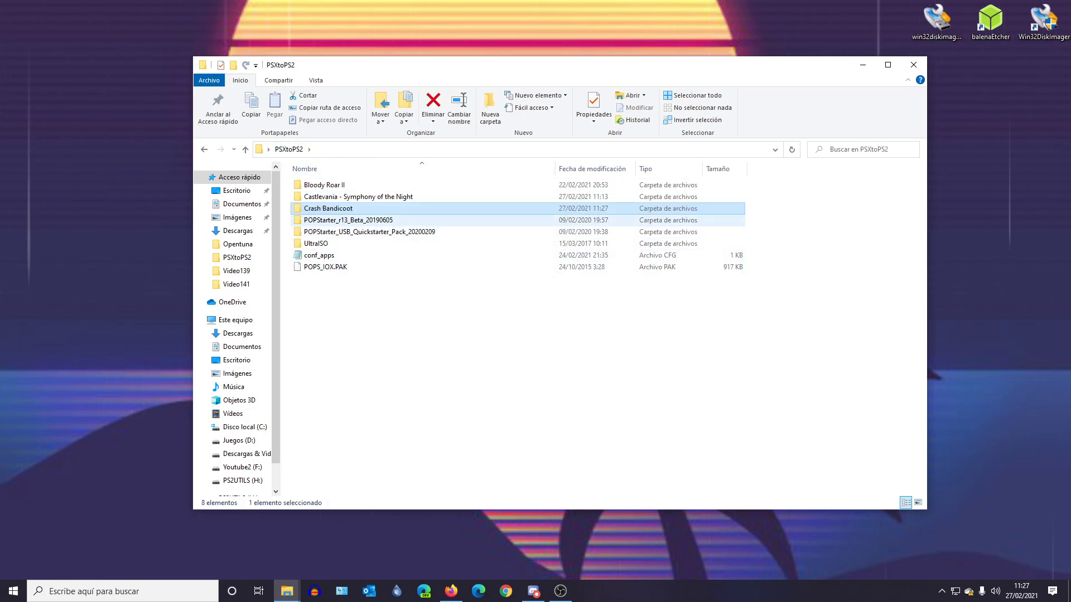
double_click(346, 220)
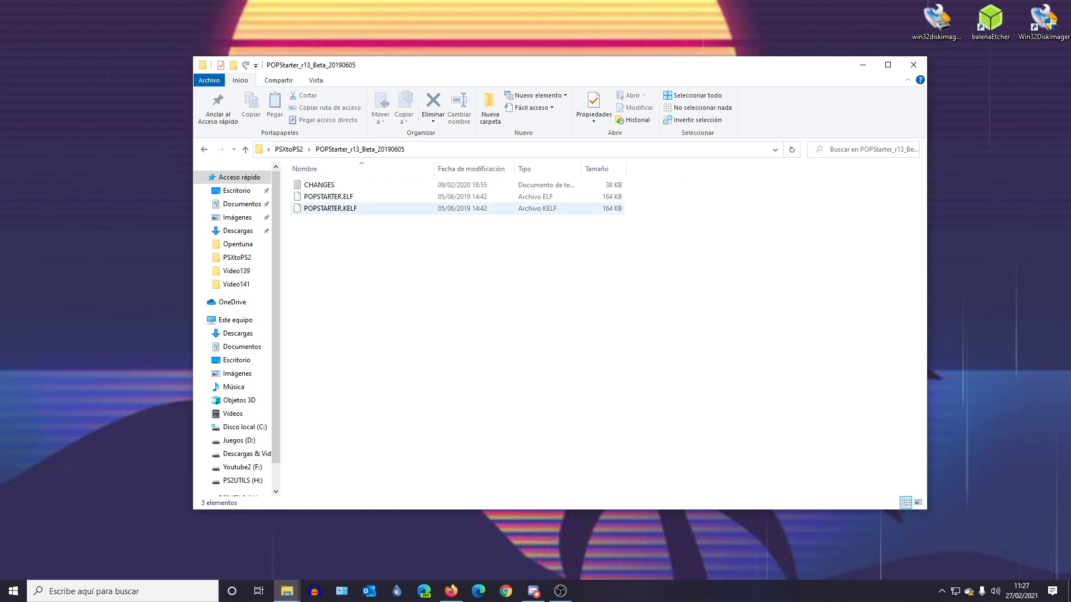
click(289, 149)
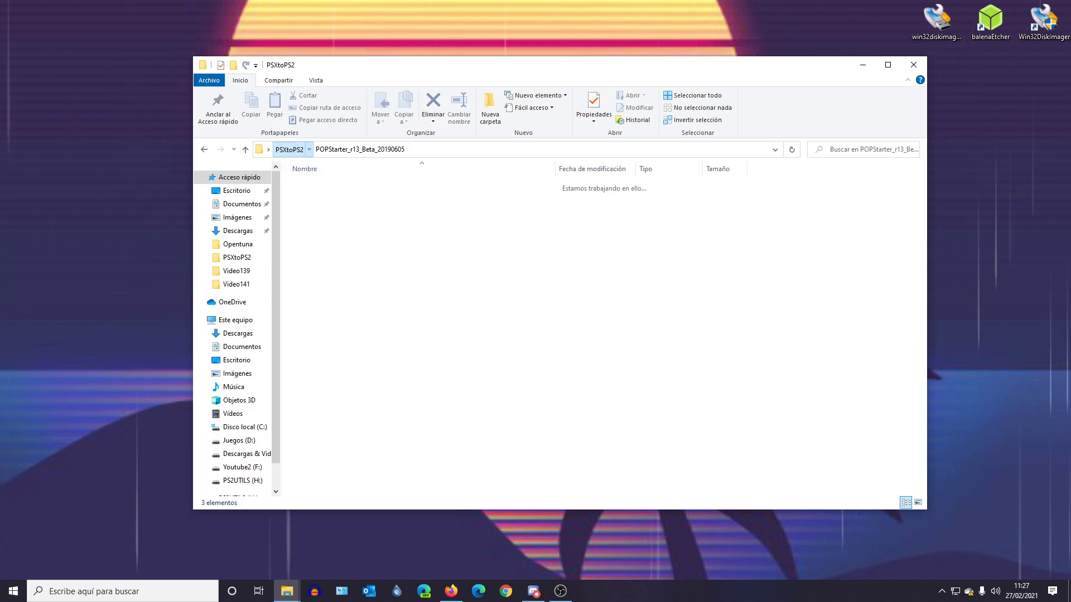
double_click(340, 231)
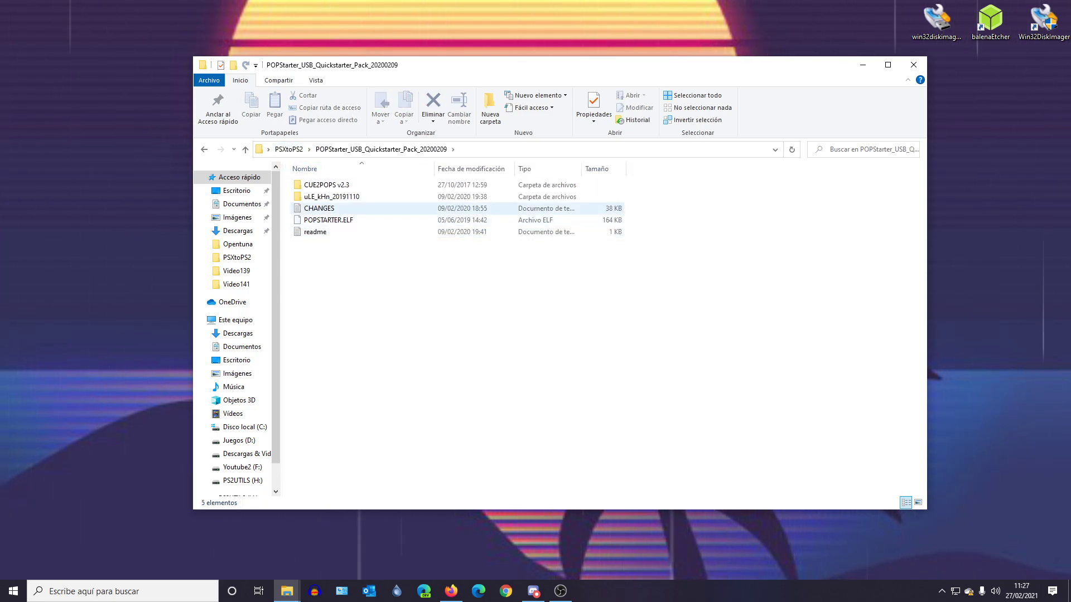
double_click(326, 185)
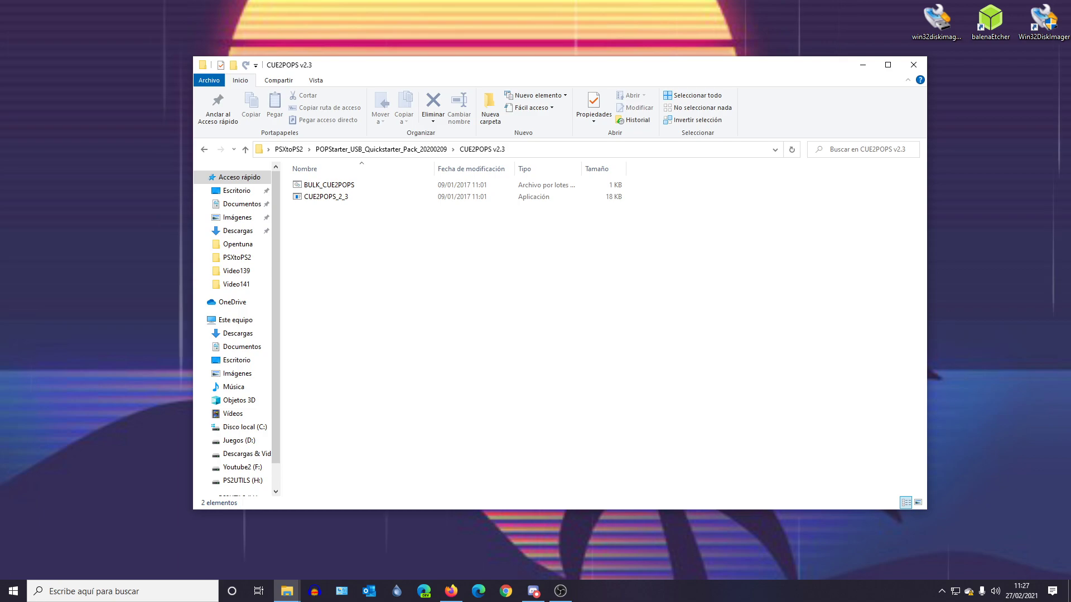
drag(336, 216, 312, 178)
click(327, 197)
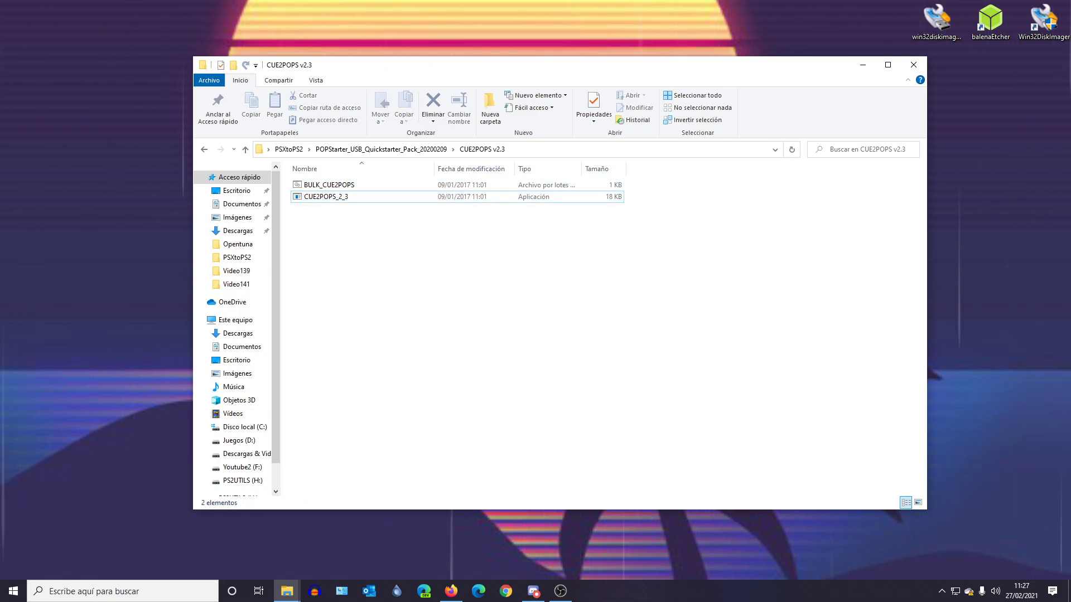
click(381, 149)
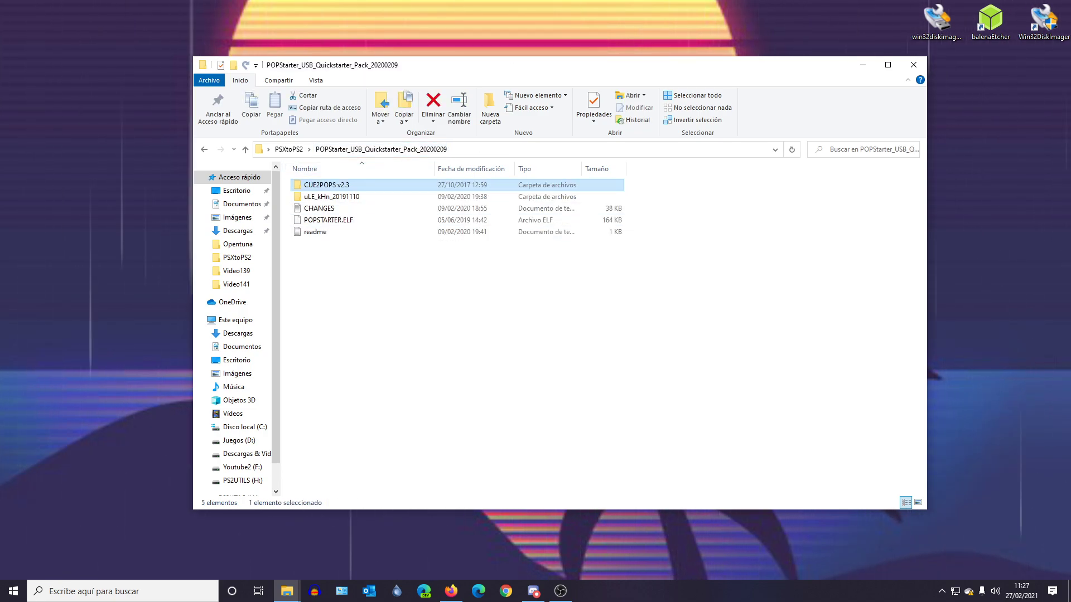
click(289, 149)
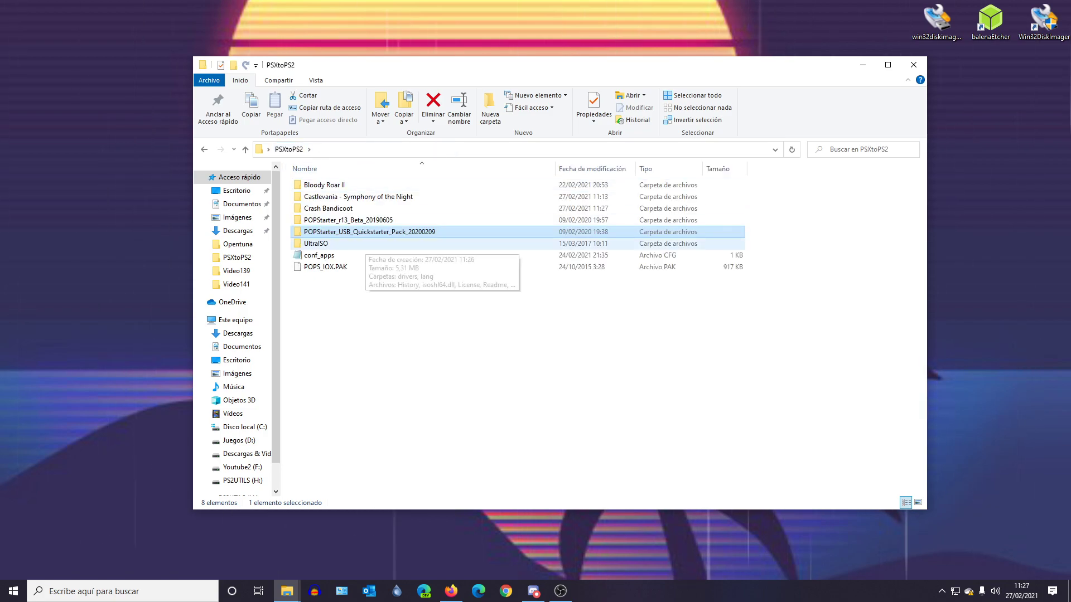
double_click(364, 244)
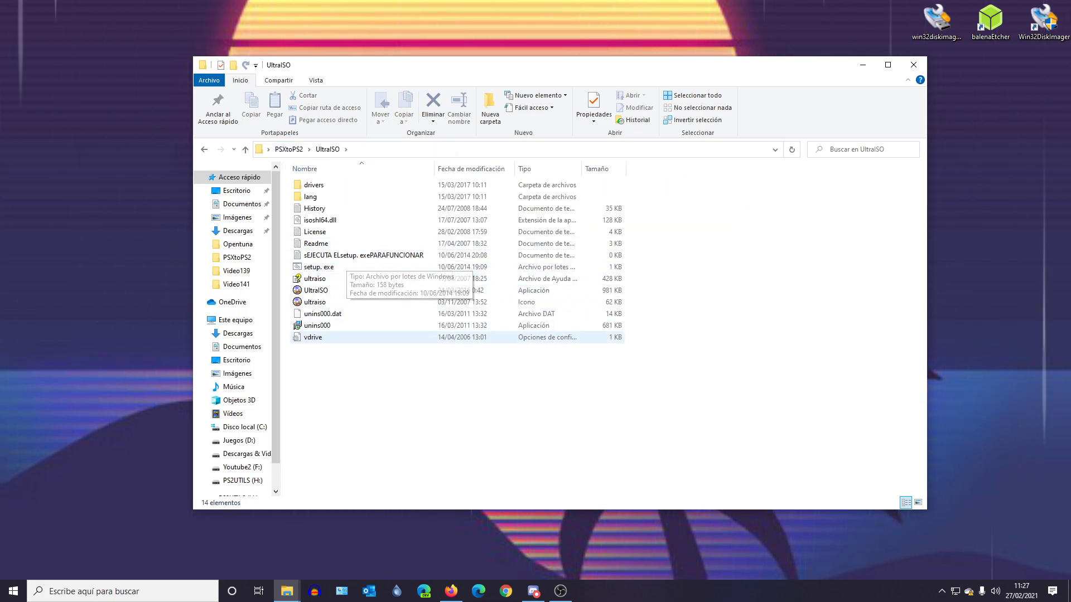
click(288, 149)
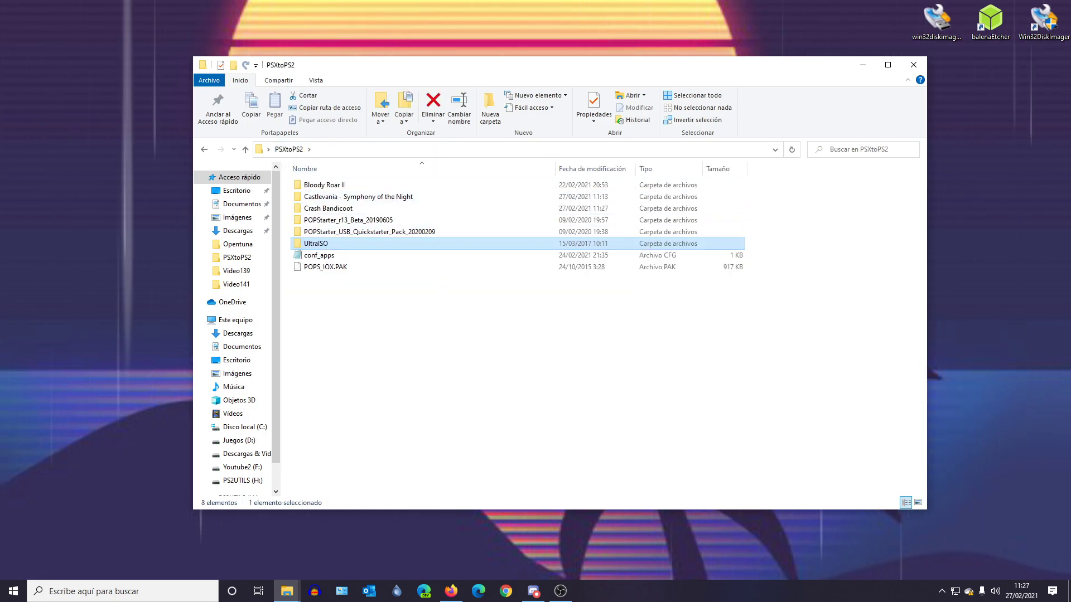
Step: Check the conf_apps and POPS_IOX.PAK files in the PSXtoPS2 folder
click(319, 255)
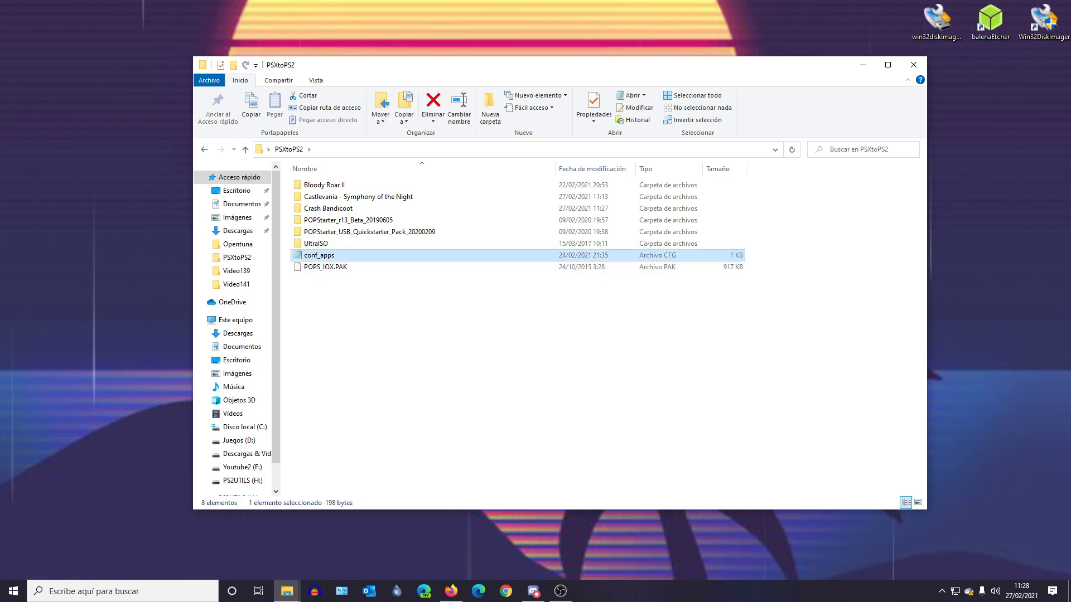
click(325, 267)
click(373, 289)
drag(373, 289, 335, 270)
click(362, 286)
click(369, 287)
click(371, 294)
click(370, 293)
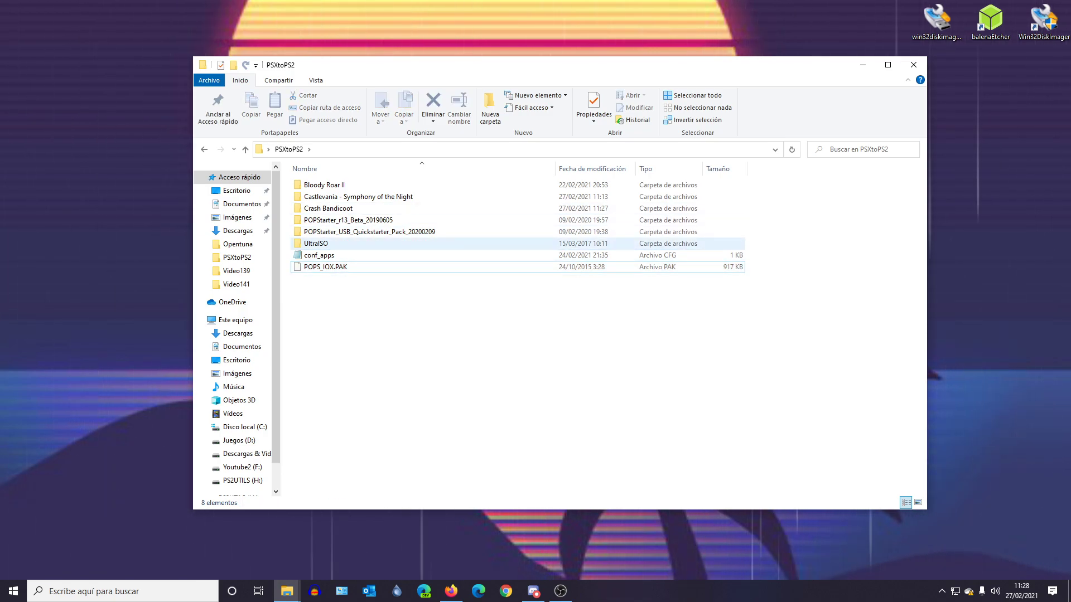
Step: Show the CUE2POPS v2.3 folder from the USB quickstarter pack alongside a second window of the PSXtoPS2 folder
drag(339, 64, 701, 73)
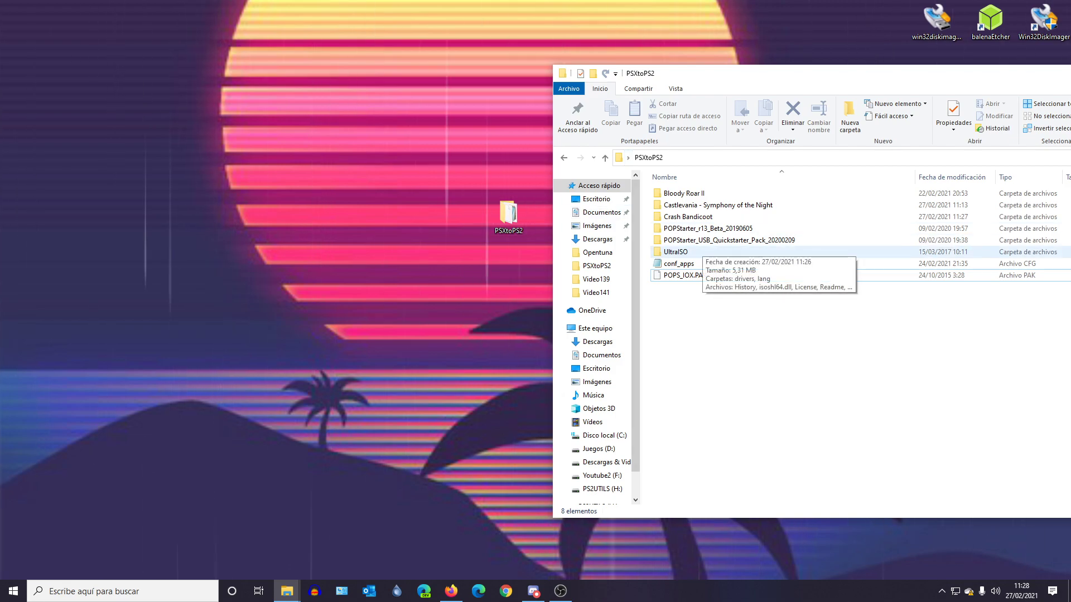
double_click(725, 240)
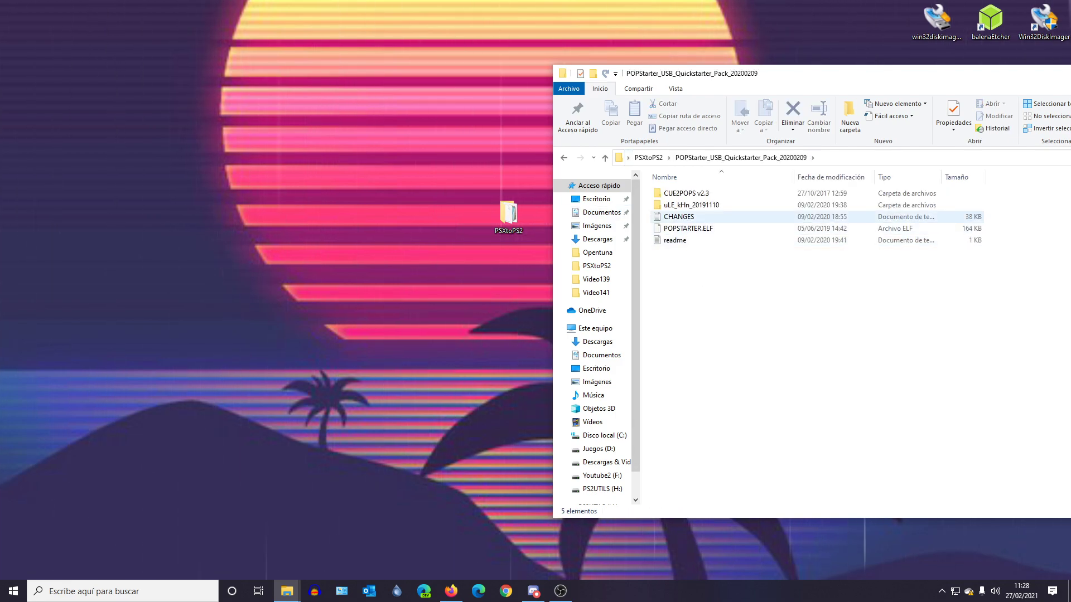
double_click(686, 193)
double_click(509, 213)
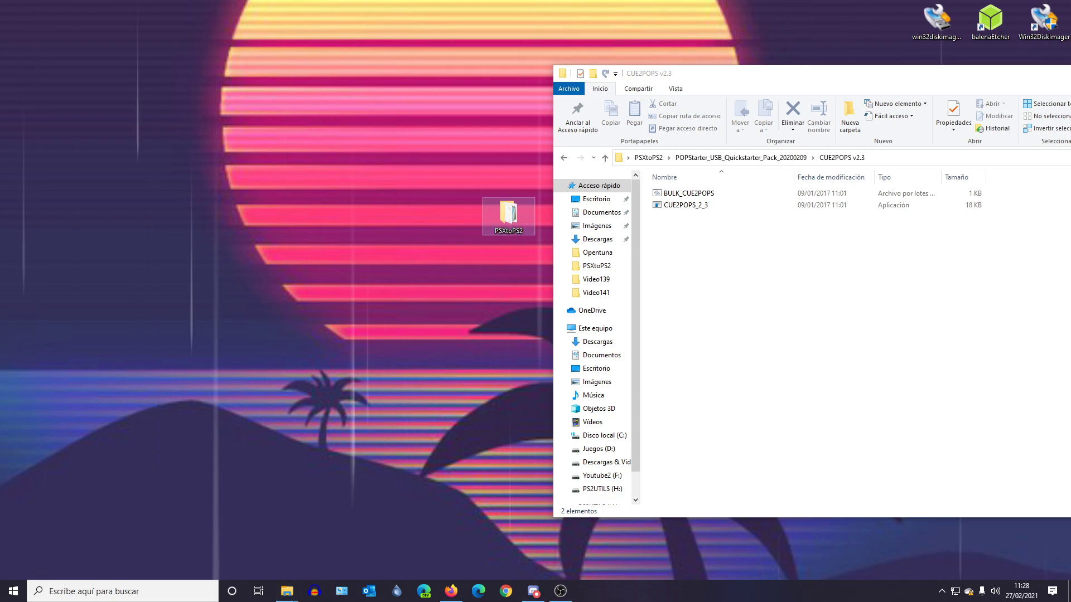
drag(738, 100, 440, 267)
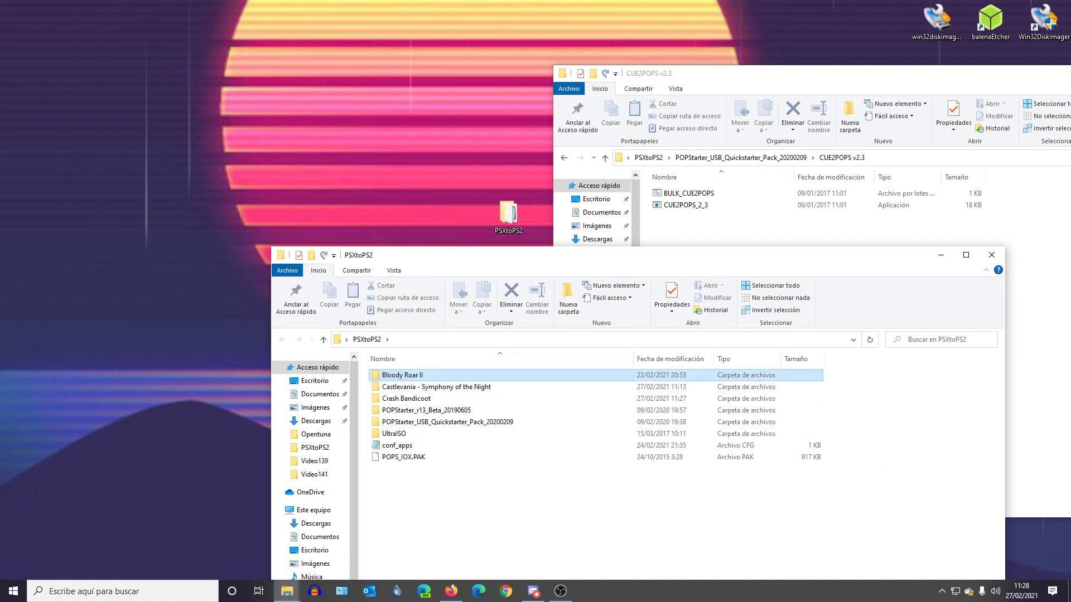
Step: Convert the Bloody Roar II CUE file to a VCD file with CUE2POPS_2_3 and select the resulting file
double_click(401, 378)
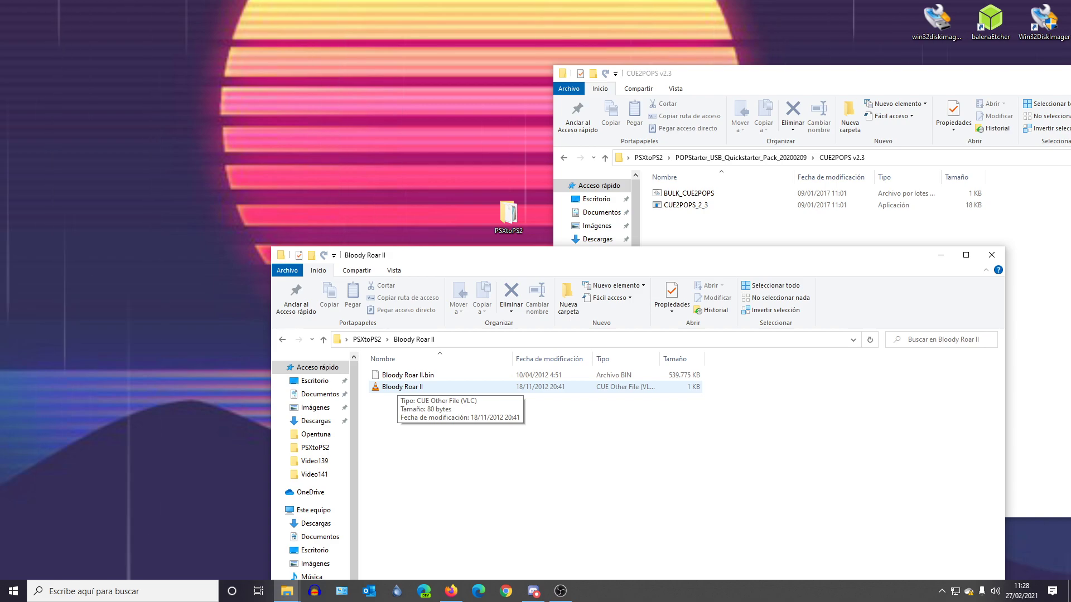
click(397, 386)
drag(397, 387, 685, 205)
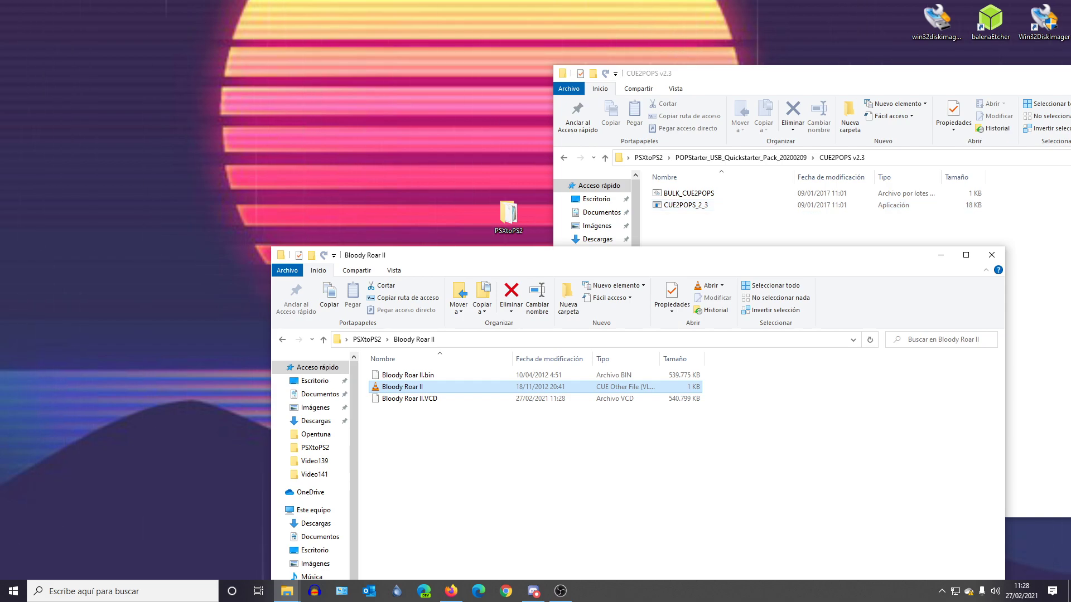
click(410, 398)
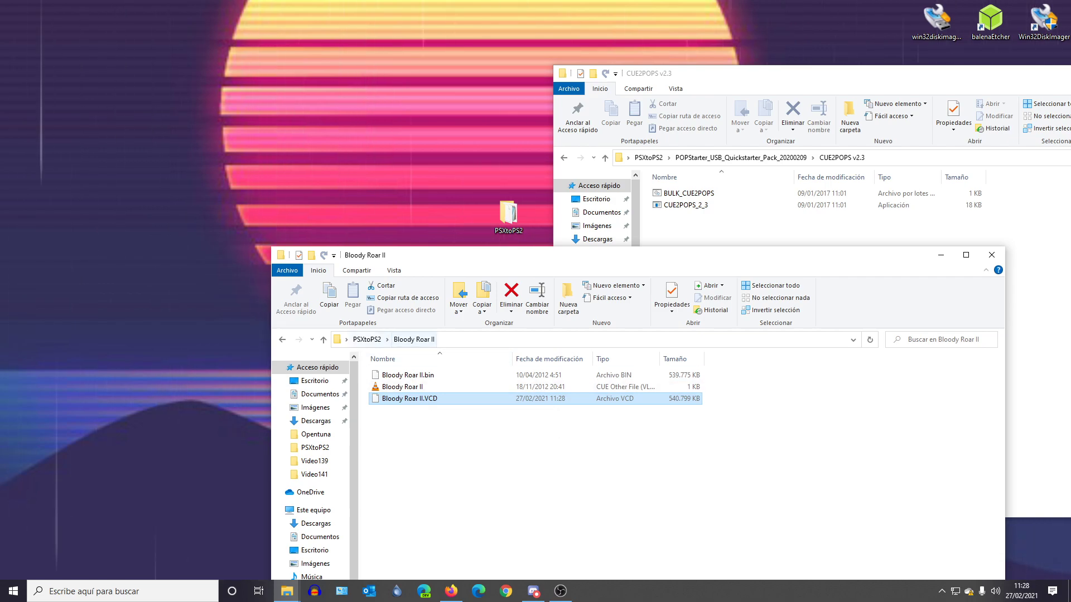
Step: Delete the old Crash Bandicoot.VCD, convert the Crash Bandicoot CUE file to VCD with CUE2POPS_2_3, and select the new file
click(367, 340)
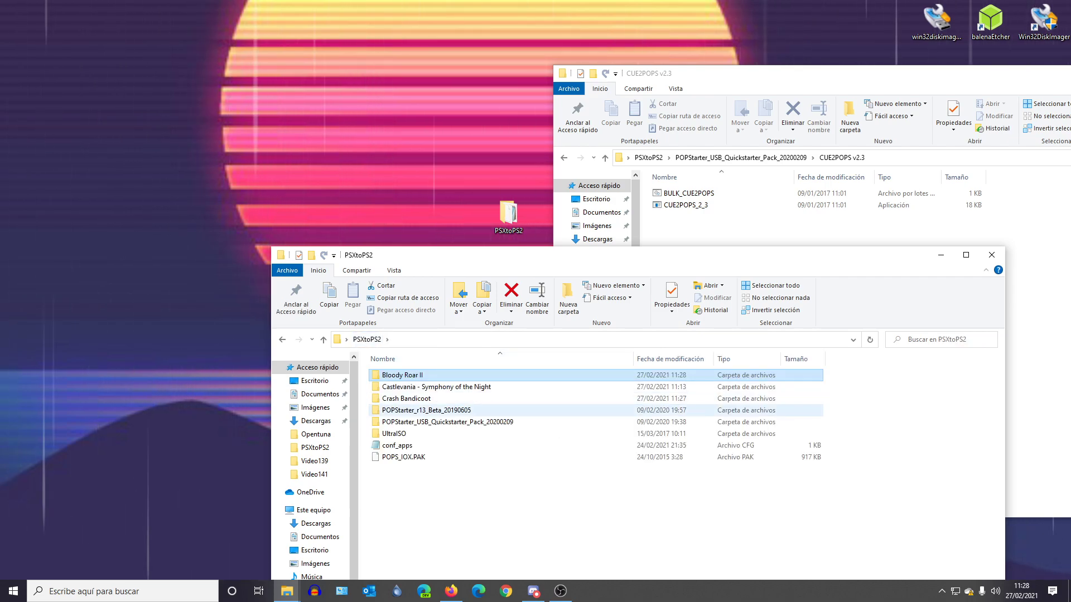
double_click(406, 399)
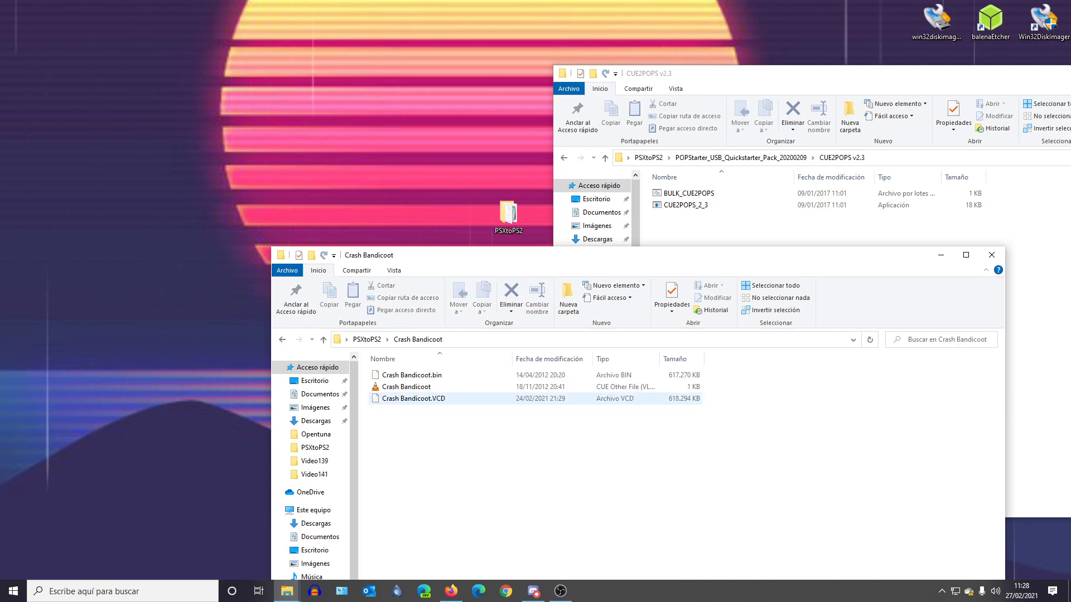
right_click(438, 398)
click(466, 361)
drag(406, 386, 669, 205)
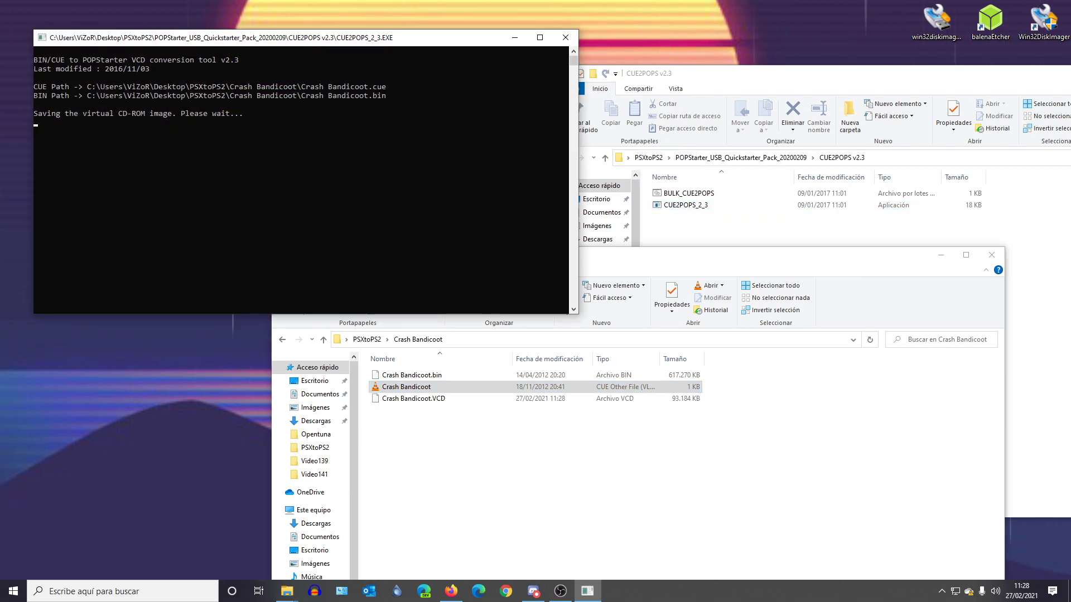
click(414, 399)
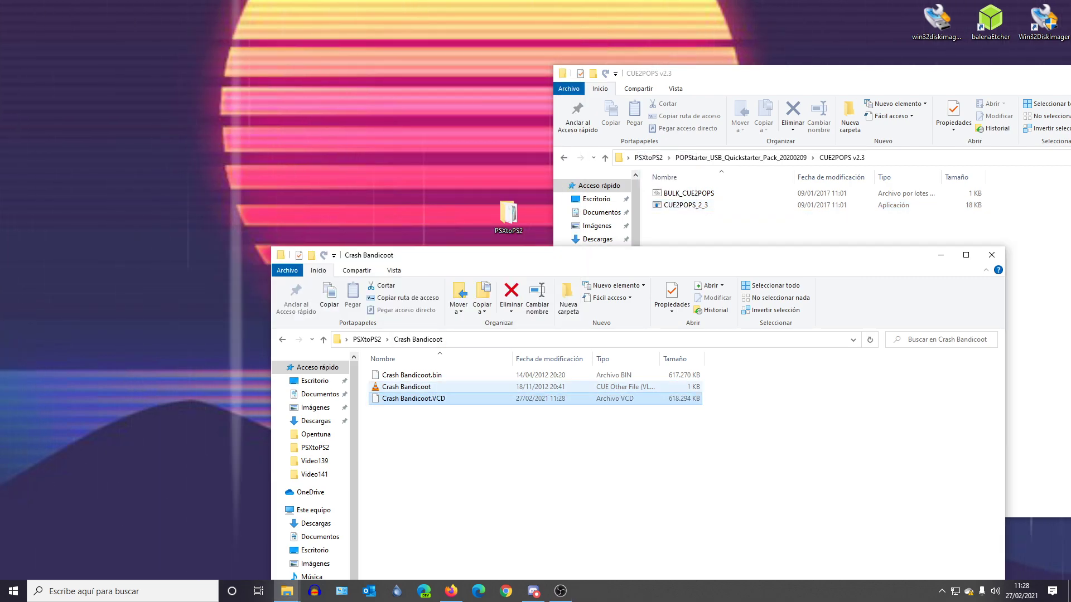
Step: Check the Castlevania - Symphony of the Night folder, then launch UltraISO from PSXtoPS2 and browse to that game folder in its local files
click(367, 339)
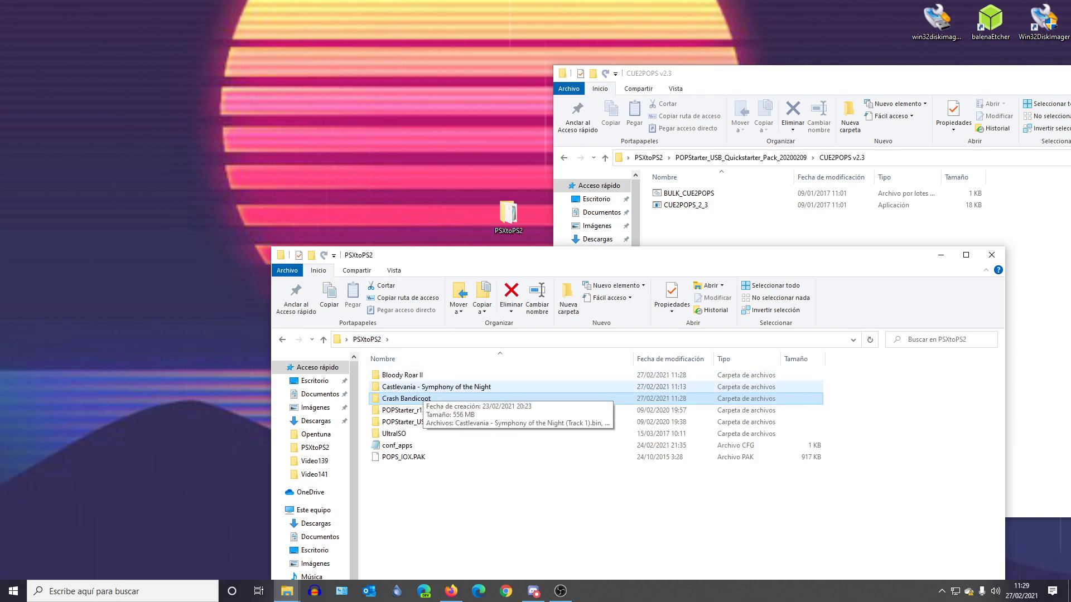
double_click(423, 387)
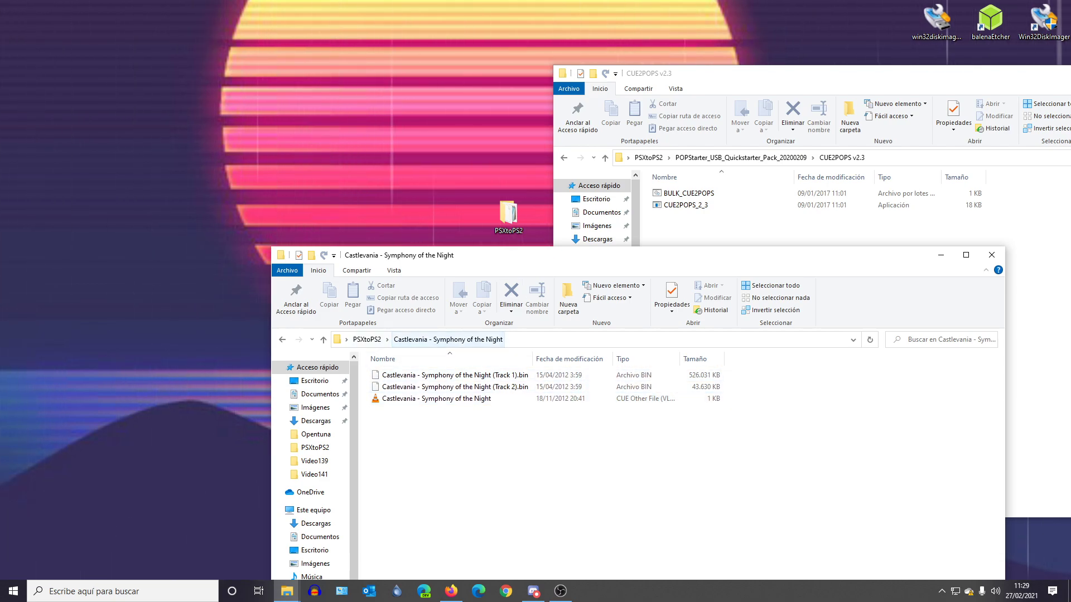
click(367, 339)
double_click(394, 433)
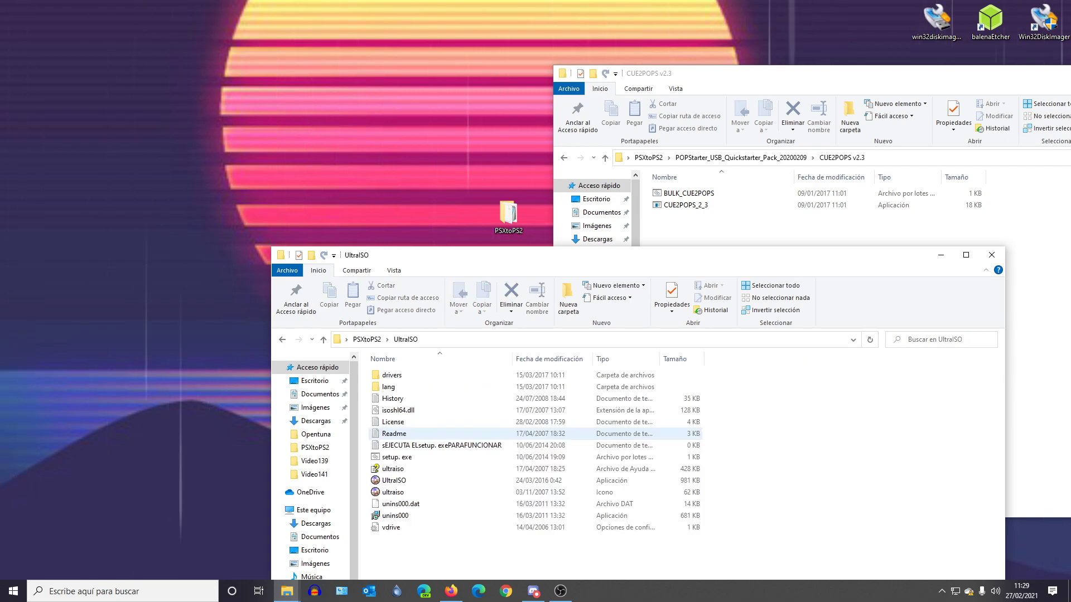
drag(449, 259, 445, 86)
double_click(390, 307)
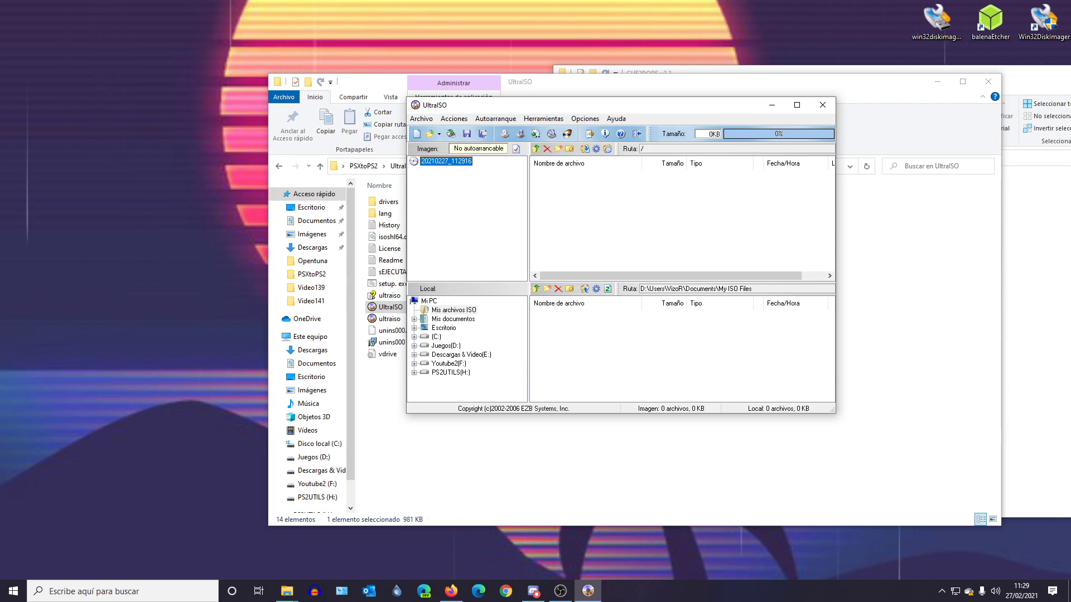
click(444, 328)
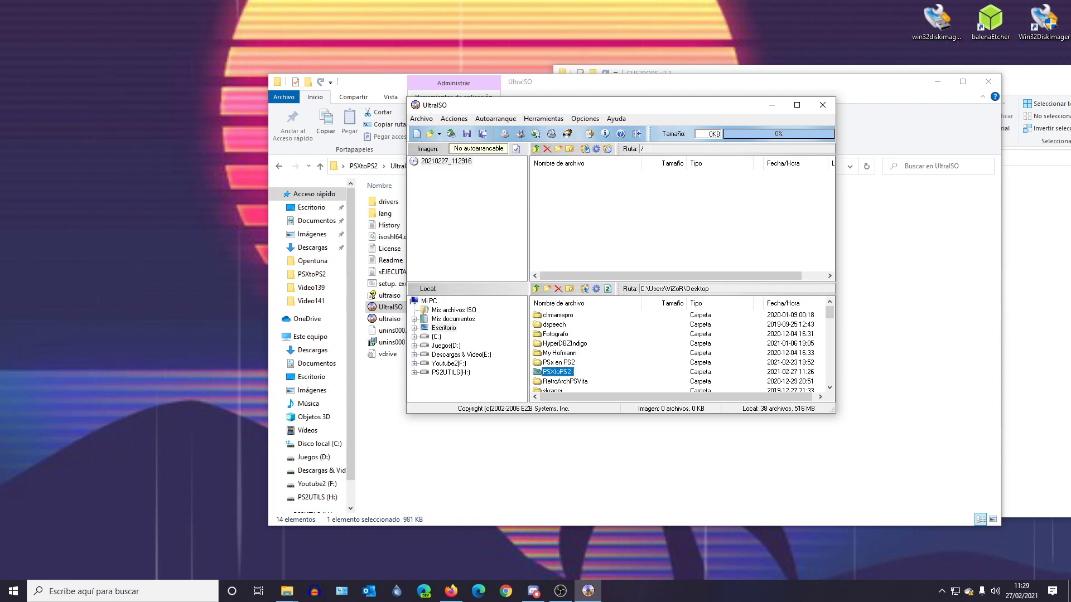
double_click(555, 371)
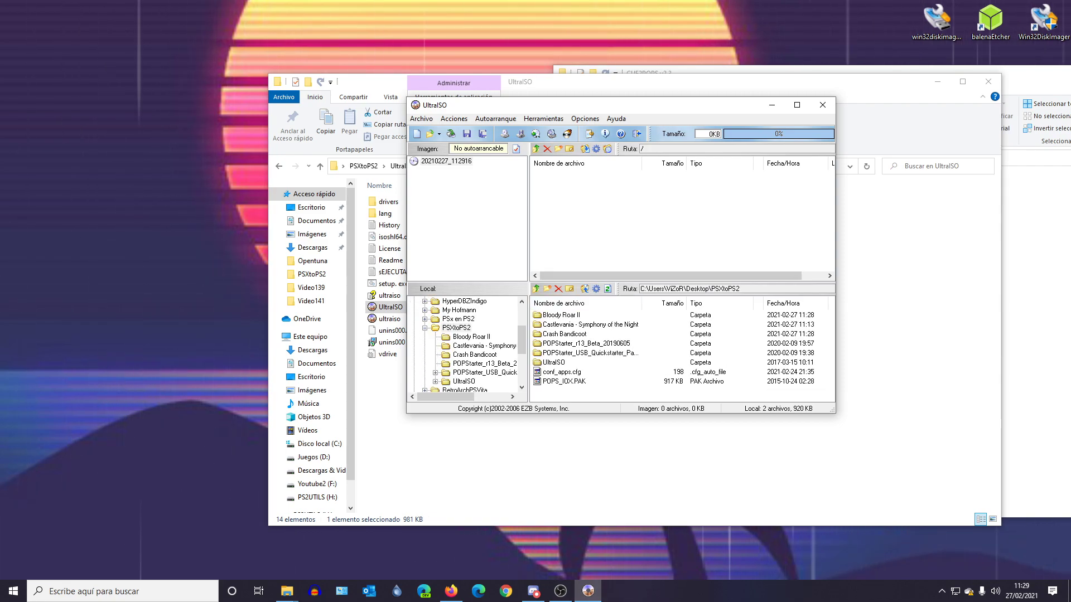
double_click(580, 324)
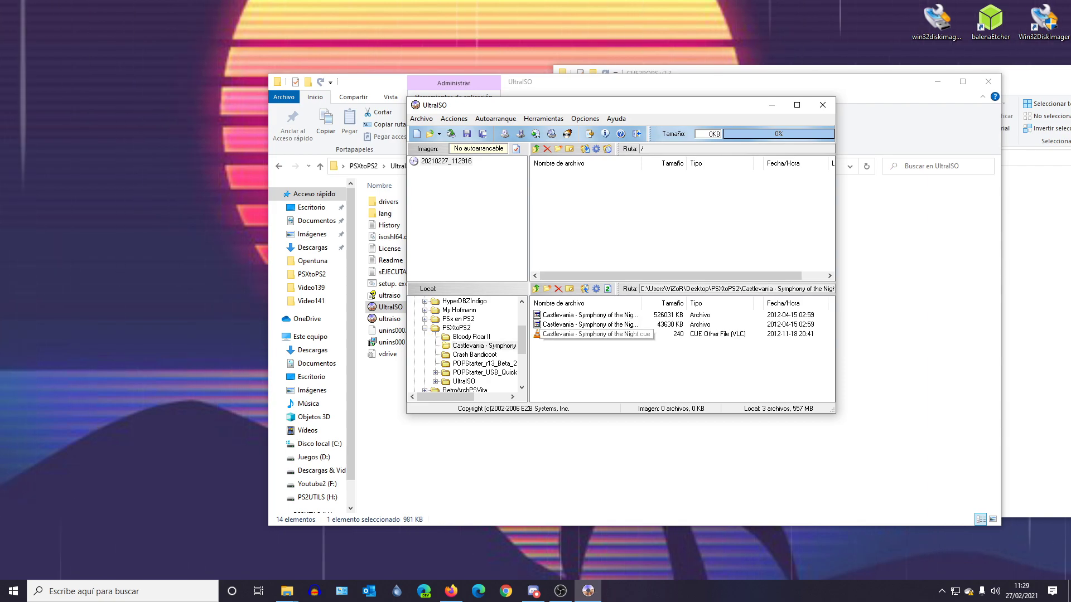
Step: Set up an UltraISO image conversion with Castlevania - Symphony of the Night (Track 1).bin as the source and the Desktop as output folder
click(536, 133)
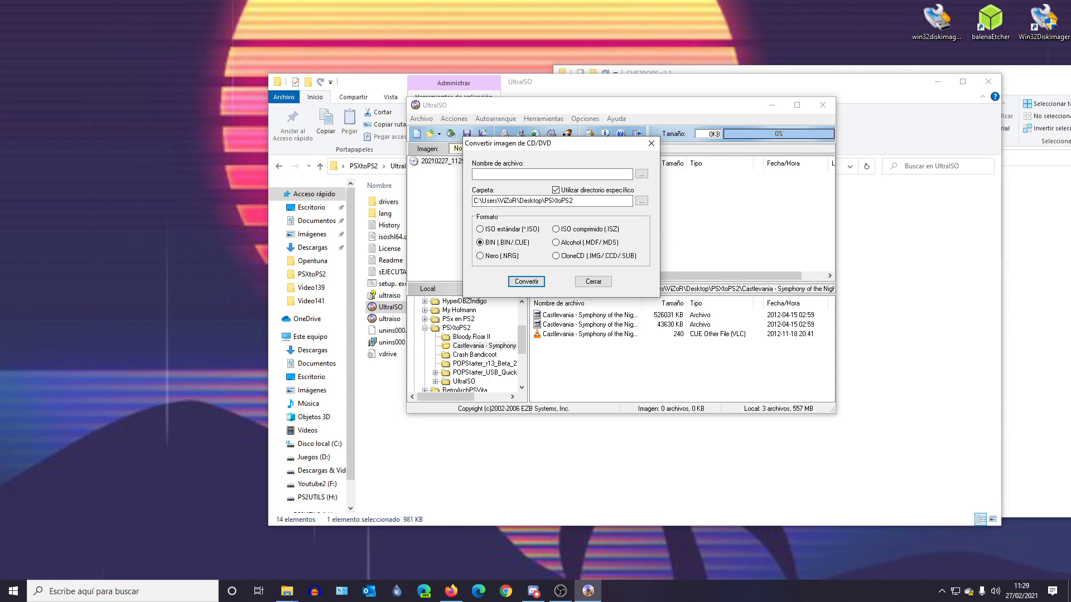
click(642, 174)
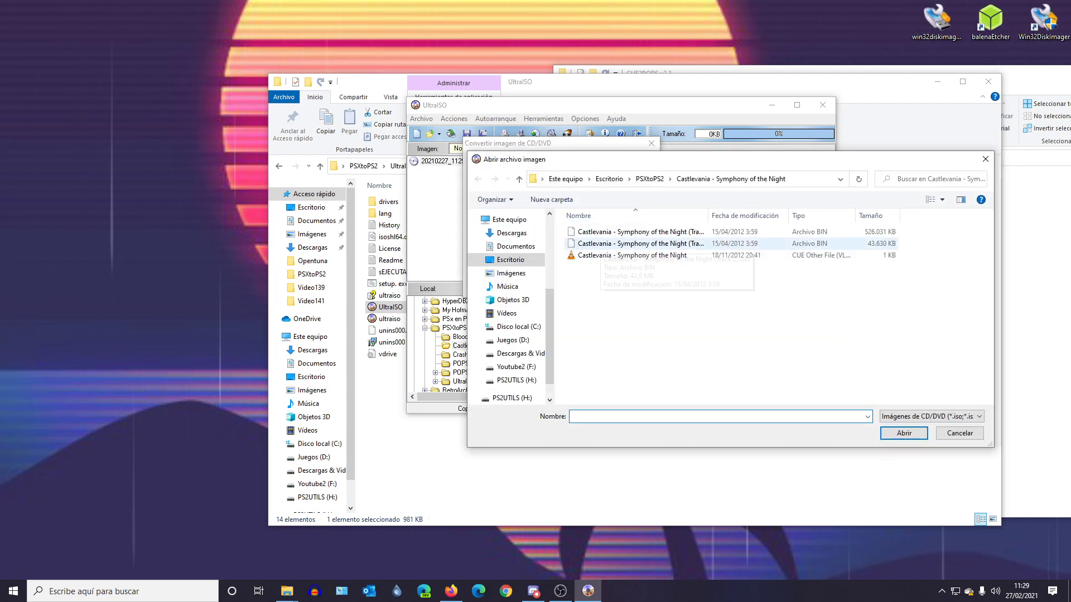
double_click(601, 232)
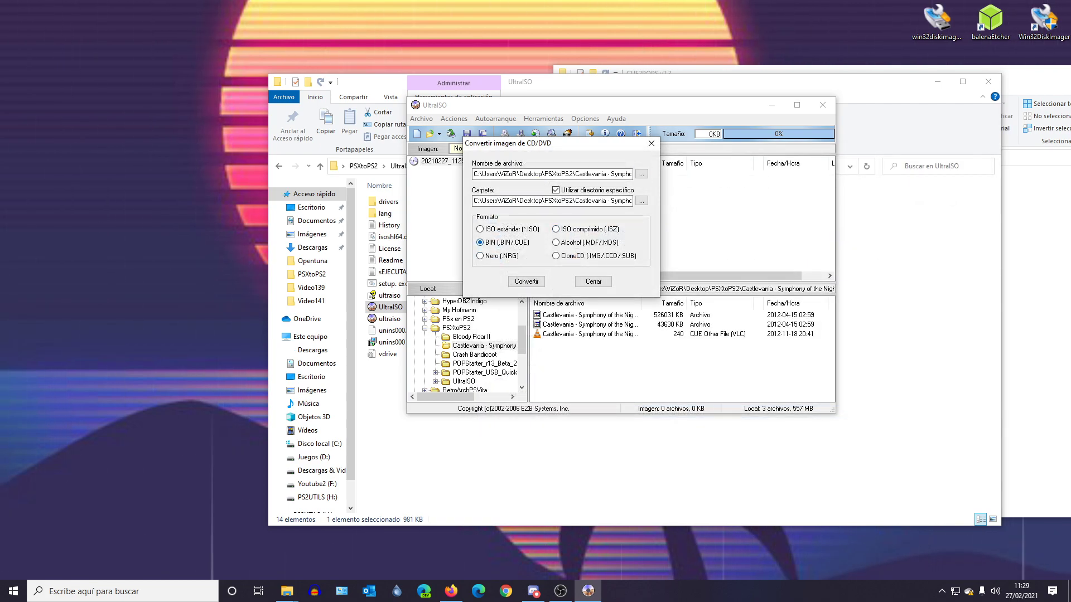
click(641, 201)
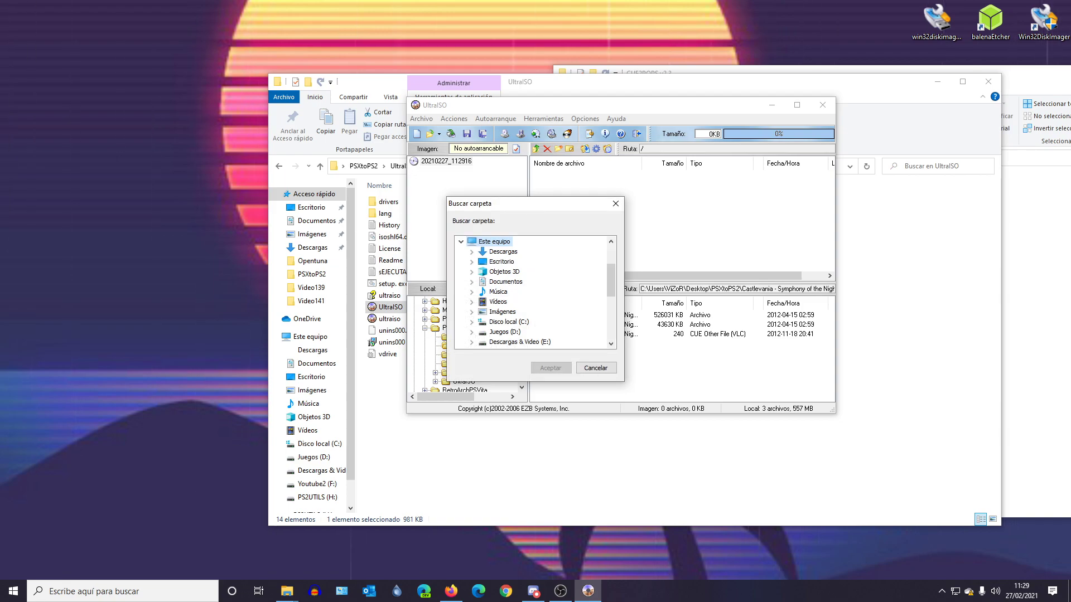
click(551, 368)
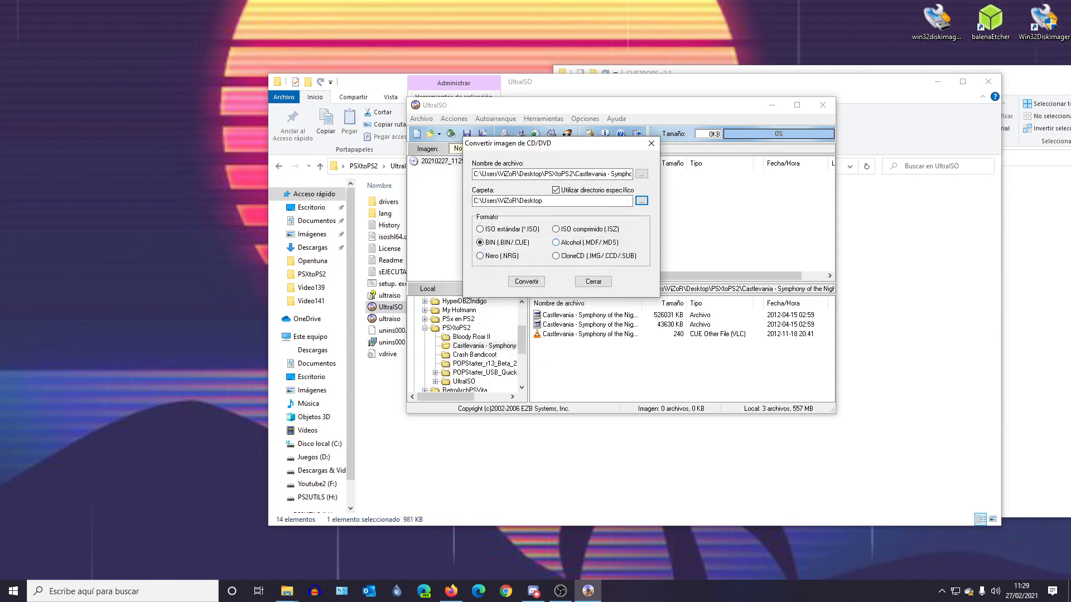
Step: Convert the Castlevania image to BIN/CUE format, dismiss the dialogs and close UltraISO
click(481, 230)
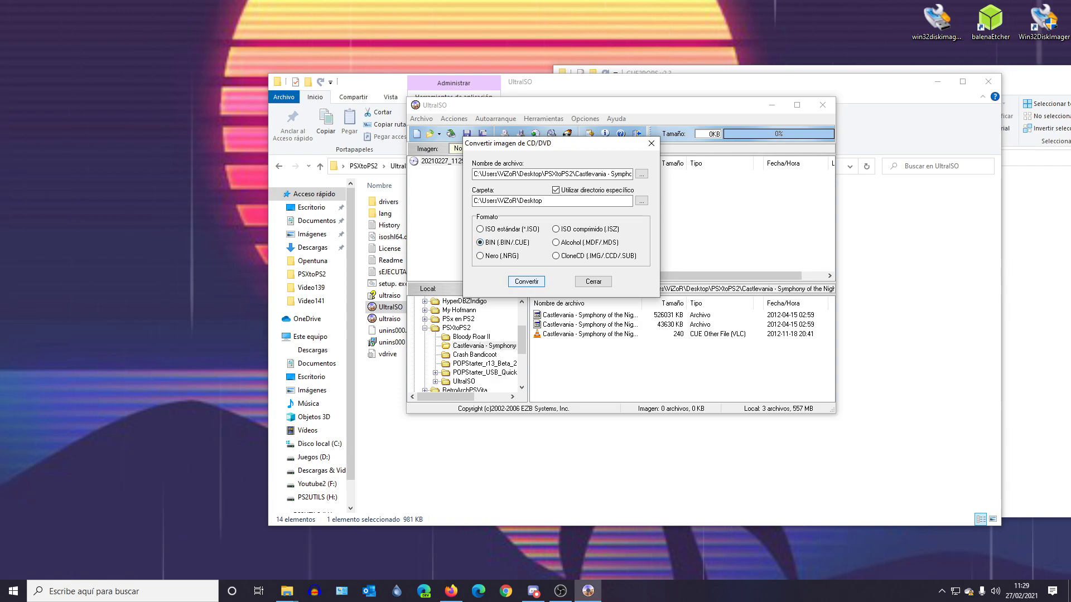
key(Return)
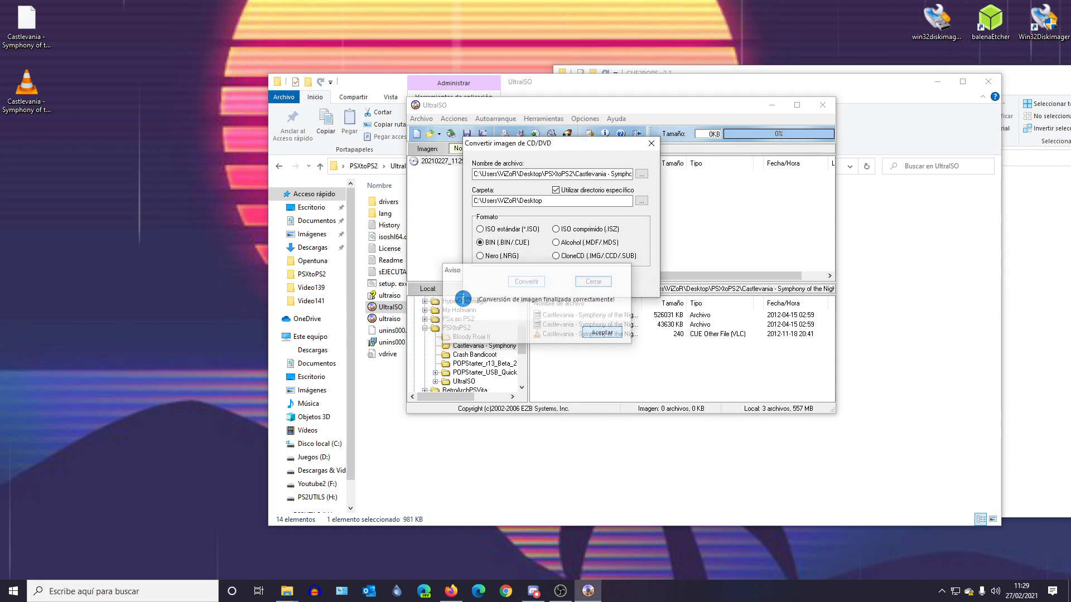
key(Return)
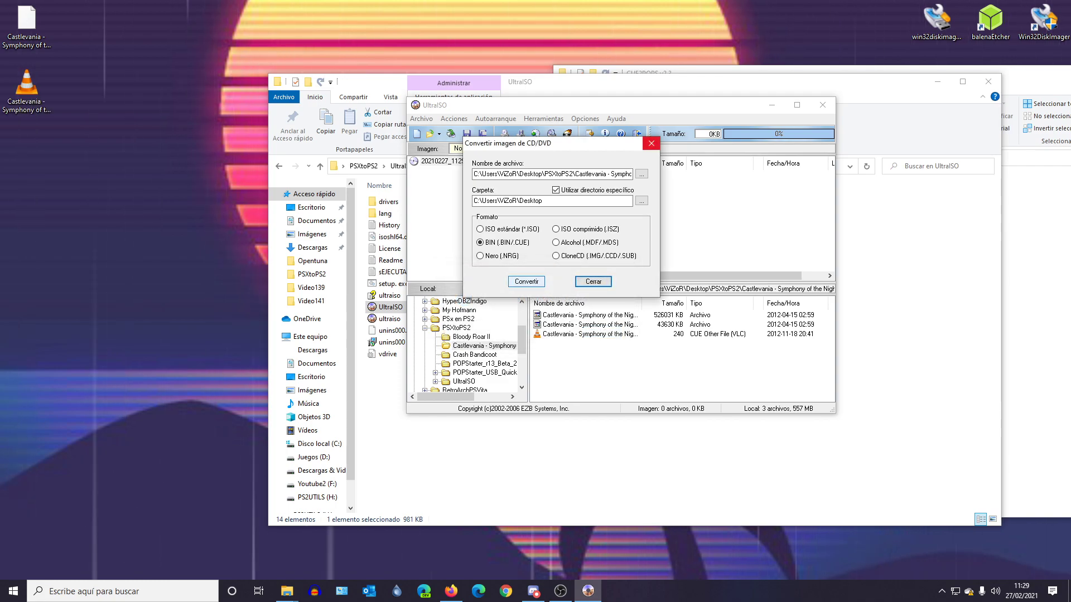
click(651, 143)
click(823, 105)
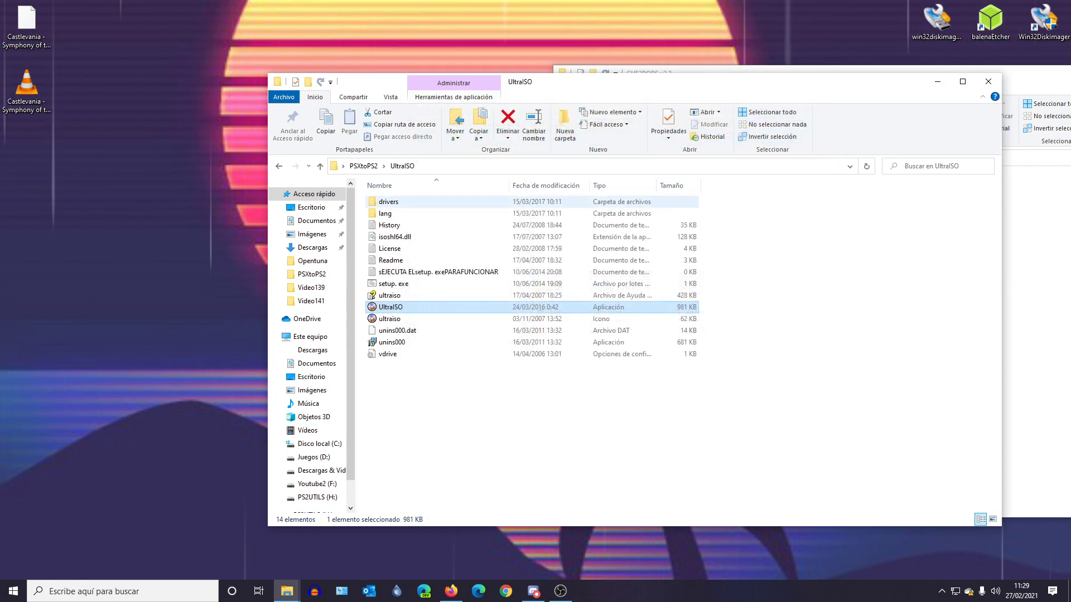
Step: Replace the original files in the Castlevania - Symphony of the Night folder with the converted BIN and CUE files from the desktop
drag(565, 84, 555, 114)
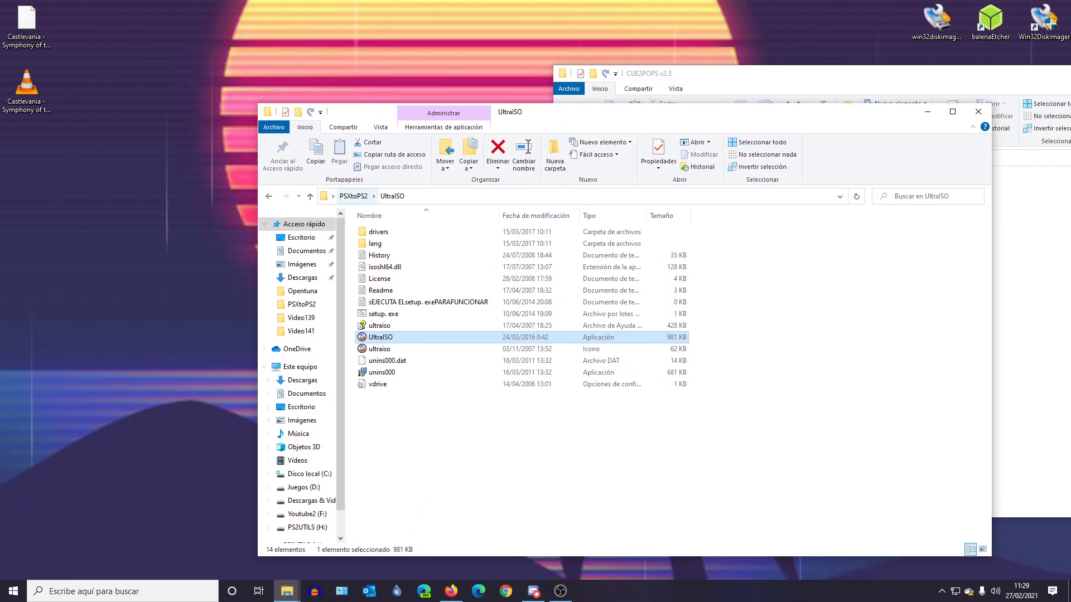
click(354, 197)
click(418, 243)
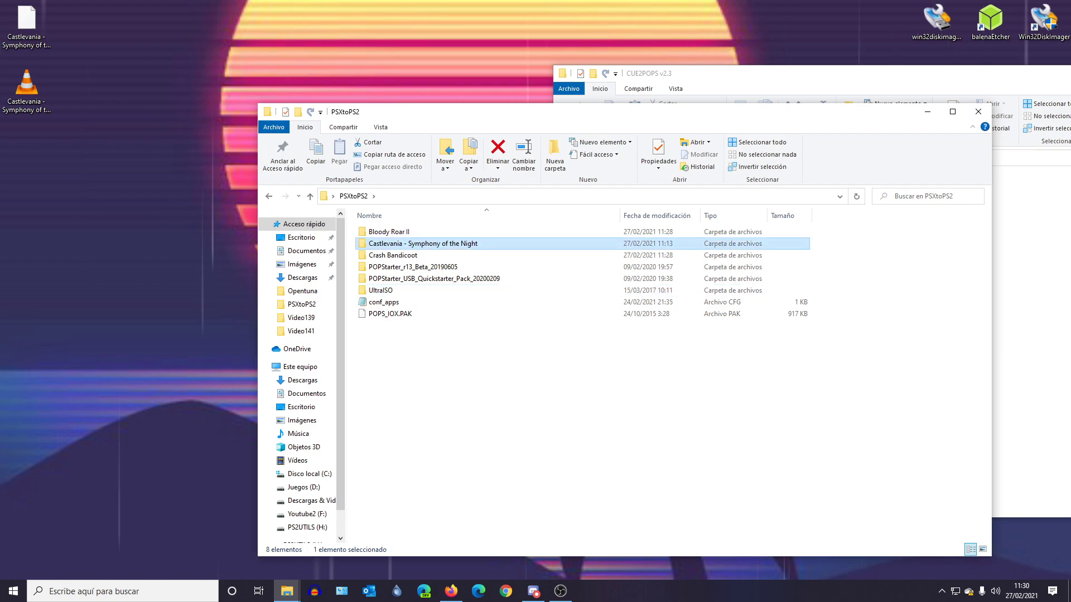
double_click(426, 244)
drag(460, 283, 390, 229)
right_click(391, 229)
click(424, 425)
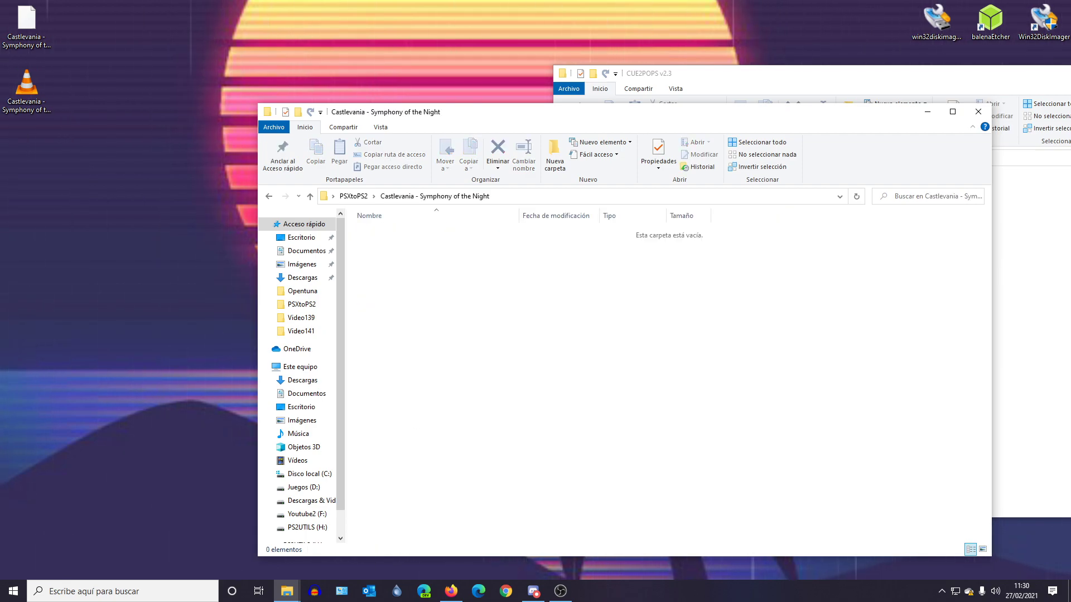
drag(111, 148, 407, 273)
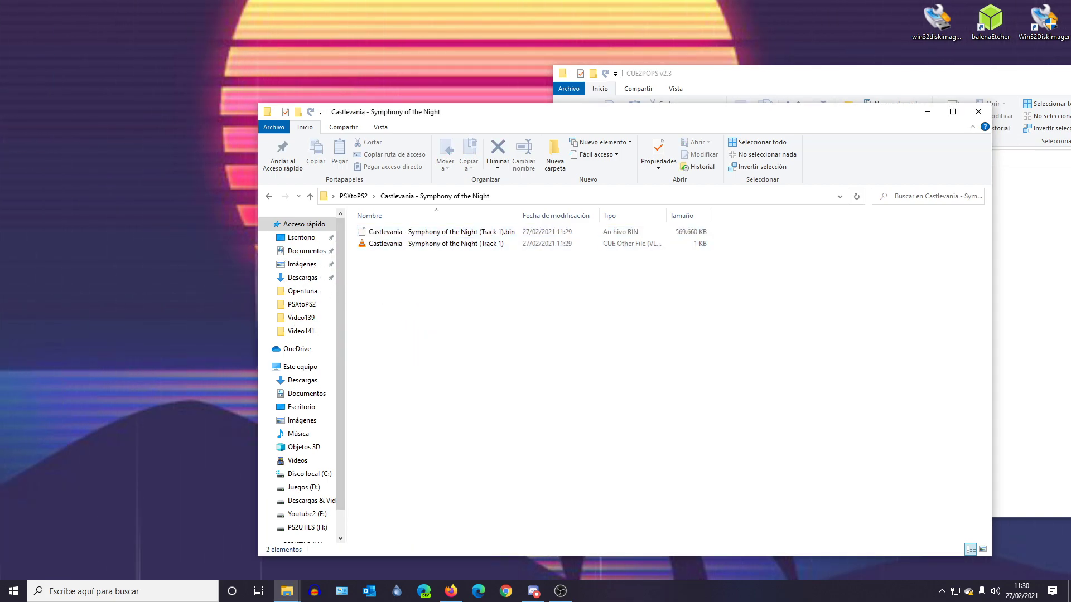
Step: Convert the Castlevania - Symphony of the Night (Track 1) CUE file to VCD with CUE2POPS_2_3 and show the new file's full name
drag(600, 111, 536, 236)
drag(368, 368, 689, 206)
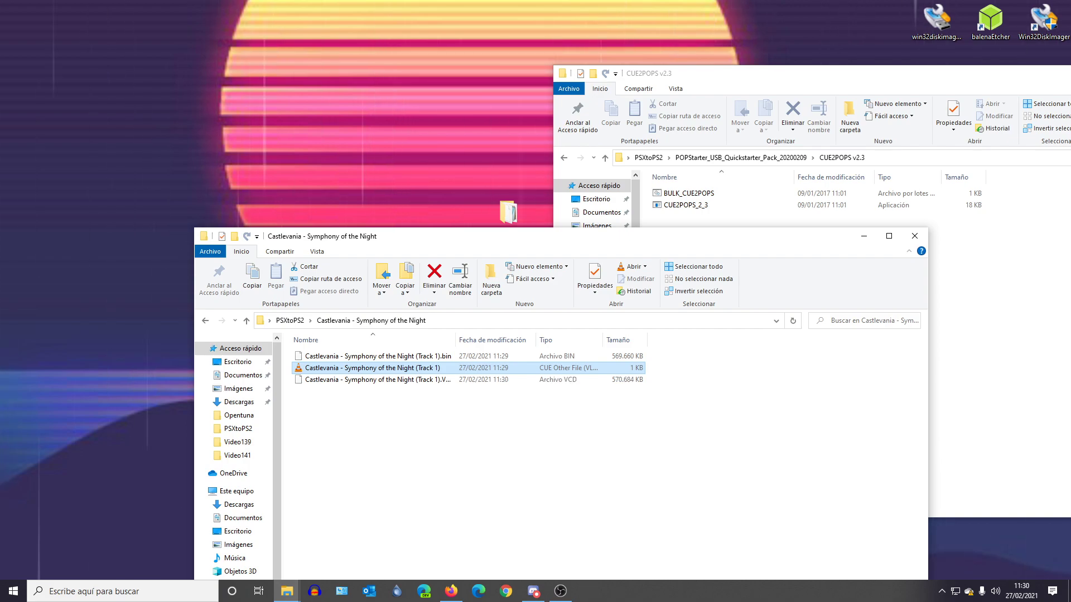
click(413, 379)
drag(456, 340, 499, 340)
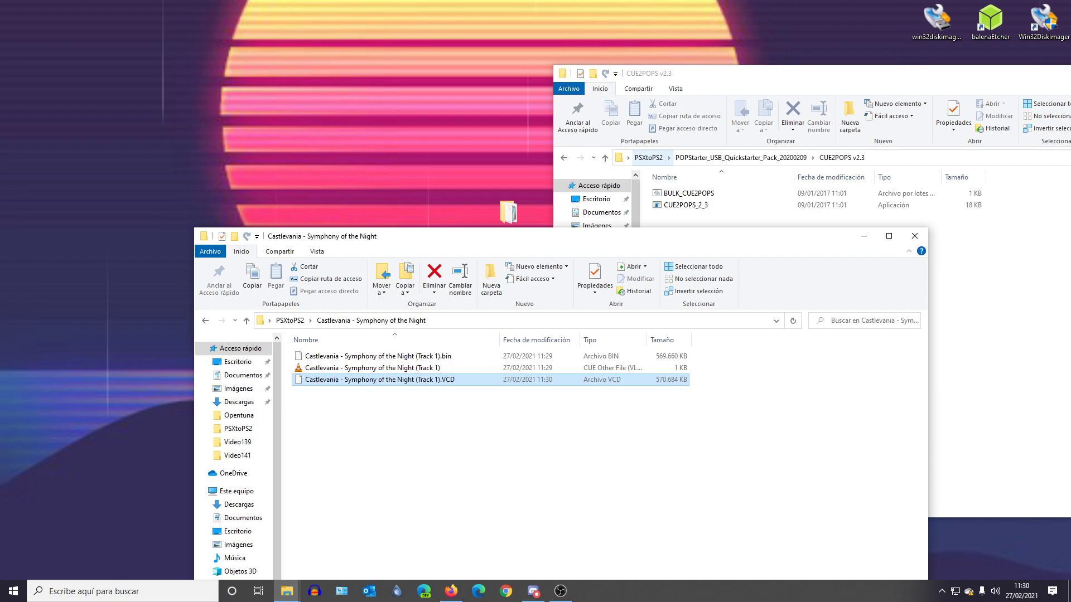
Step: Create a folder named POPS inside PSXtoPS2 and open it in the window that showed CUE2POPS v2.3
click(648, 158)
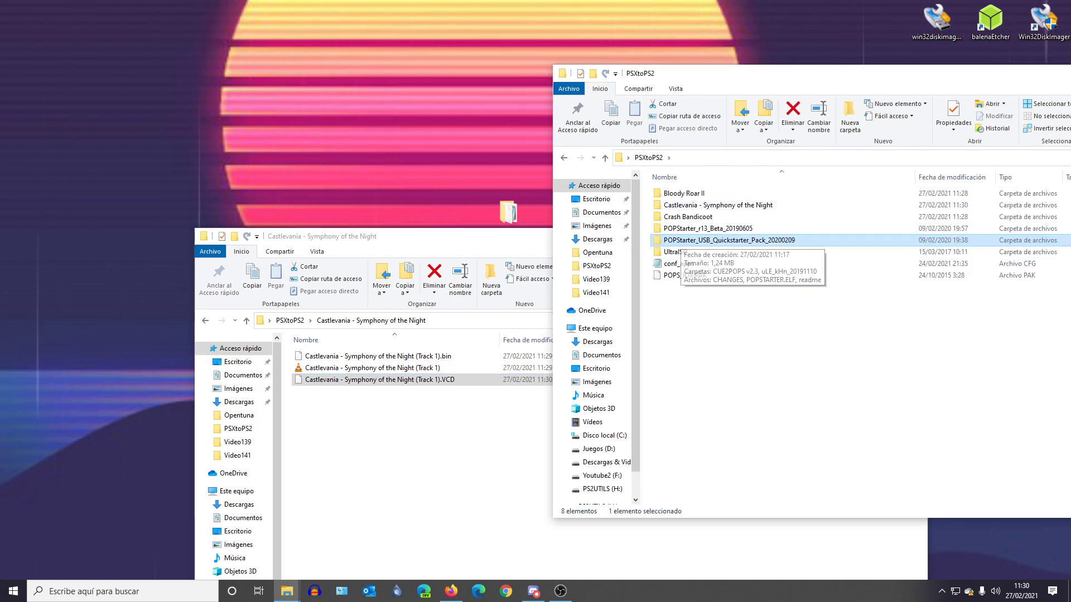
right_click(669, 300)
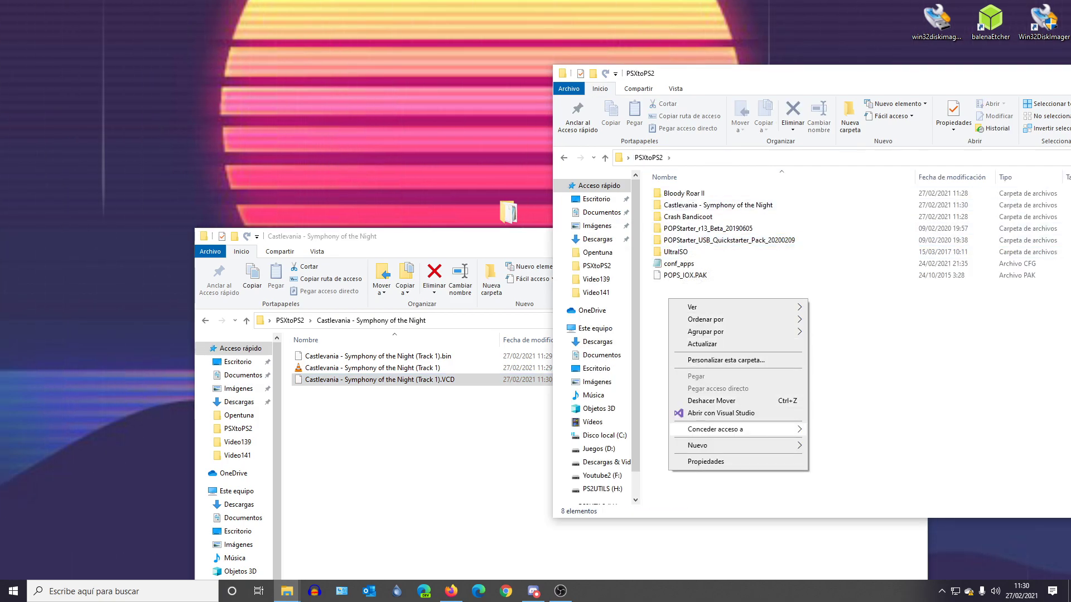
mouse_move(725, 445)
click(835, 269)
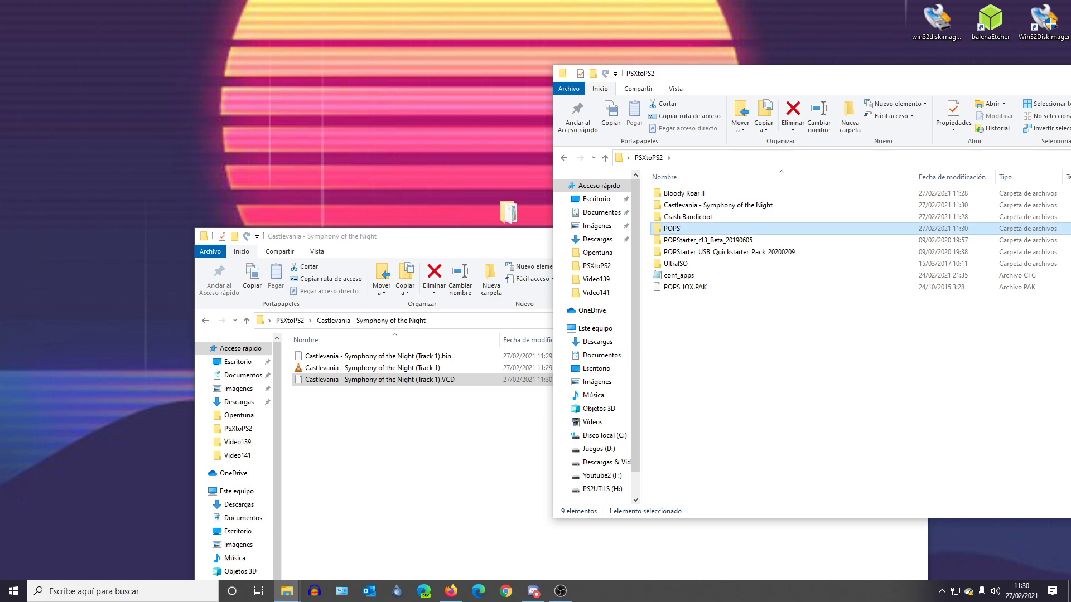
double_click(672, 228)
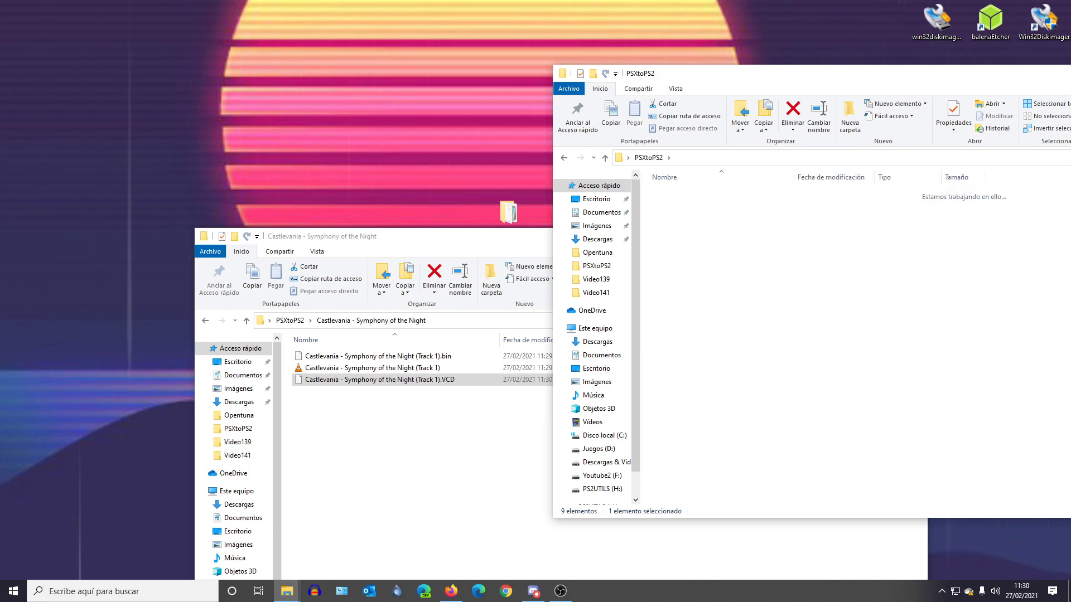
Step: Move Castlevania - Symphony of the Night (Track 1).VCD from its game folder into the POPS folder
click(474, 430)
drag(391, 379, 683, 339)
drag(690, 299, 742, 203)
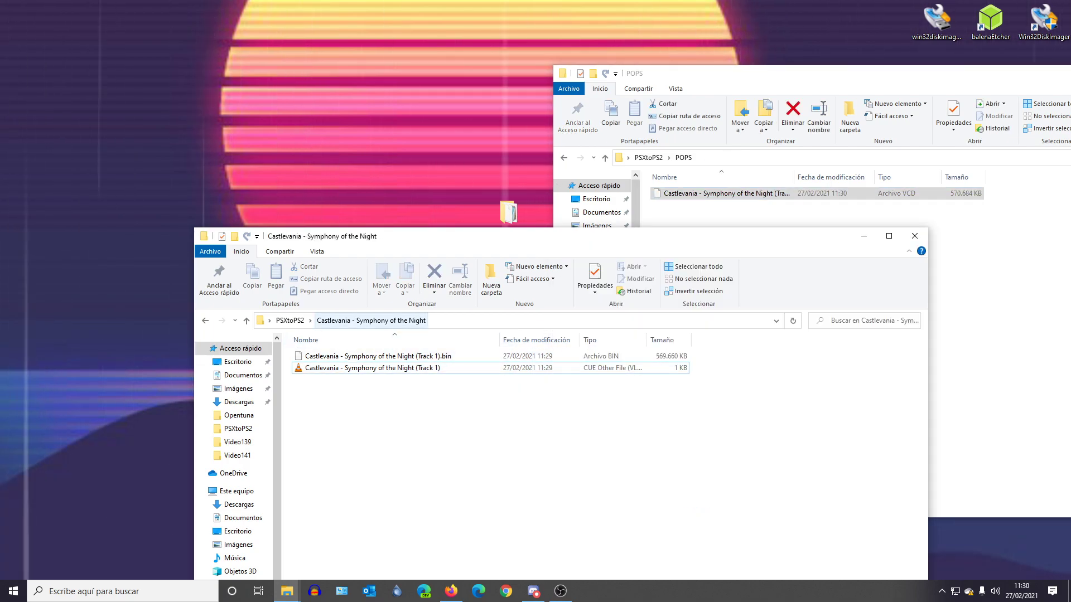
Step: Move Crash Bandicoot.VCD and Bloody Roar II.VCD from their game folders into the POPS folder
click(290, 320)
double_click(357, 380)
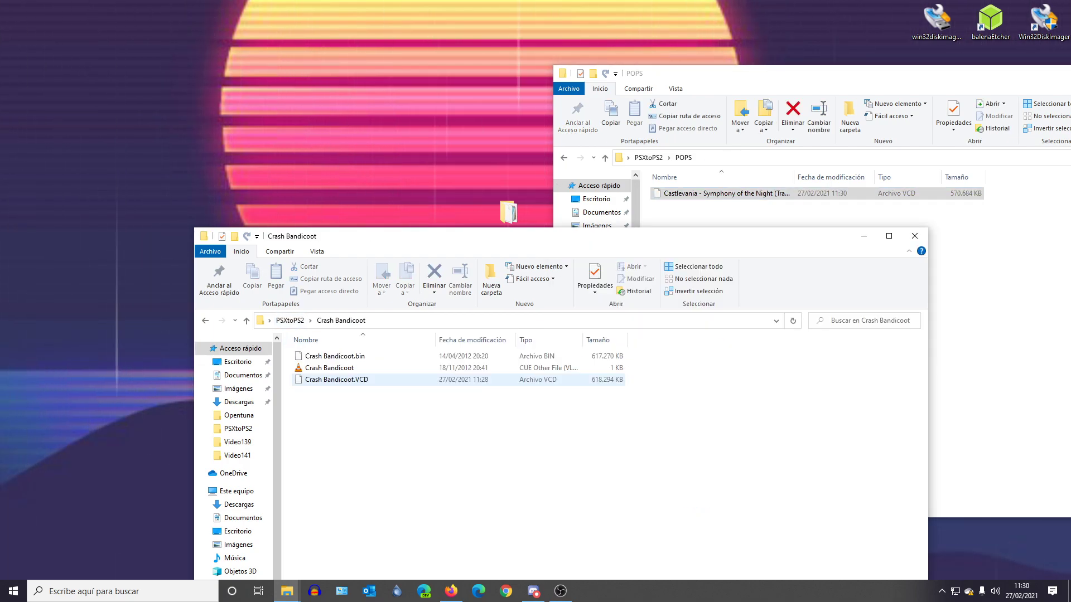
drag(334, 380, 736, 212)
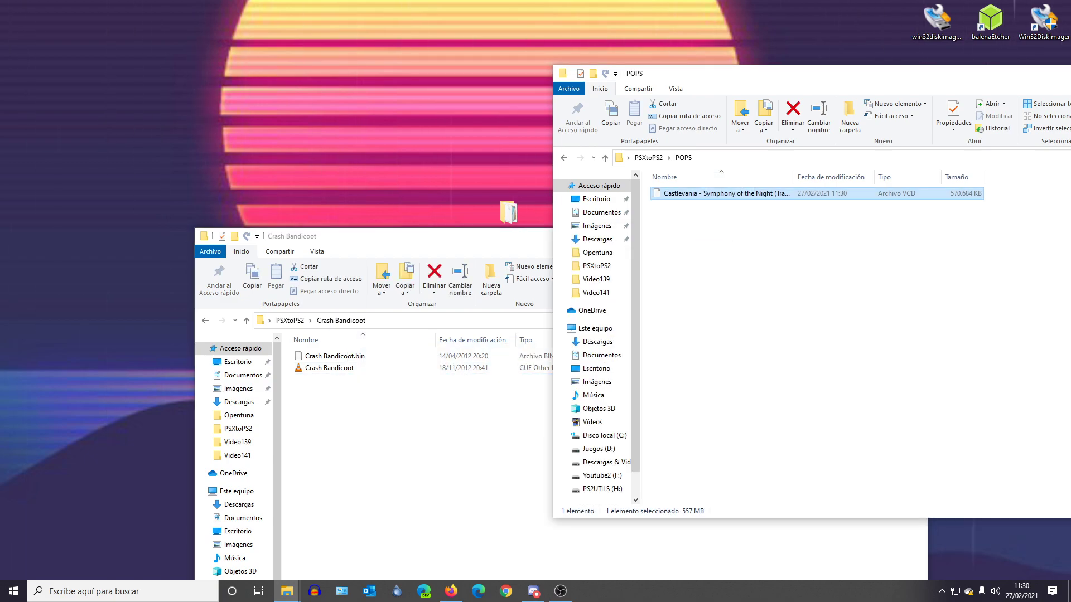
click(290, 320)
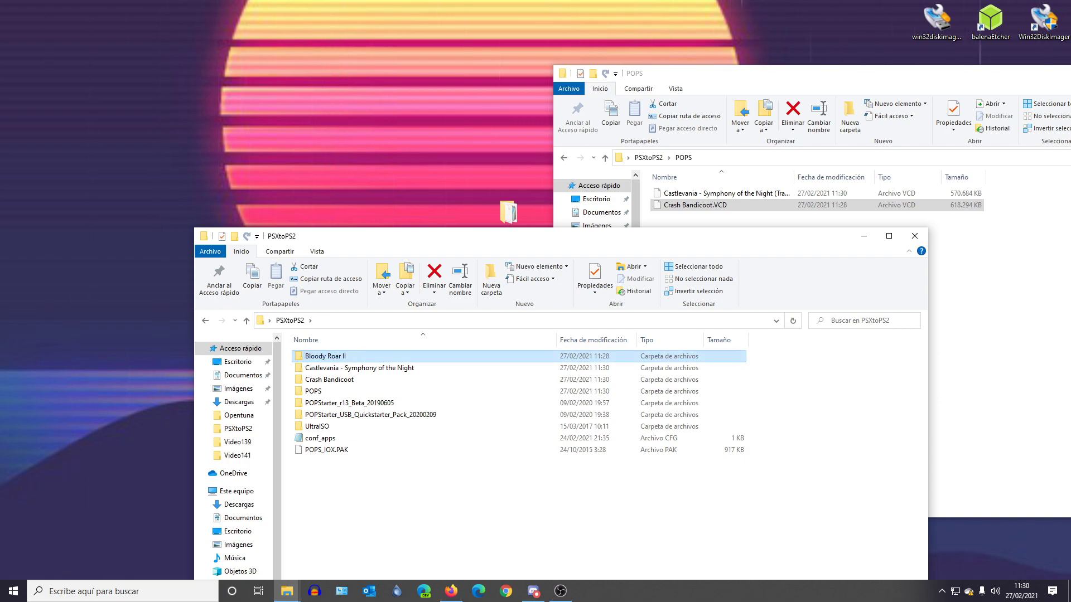
double_click(325, 356)
drag(333, 380, 697, 215)
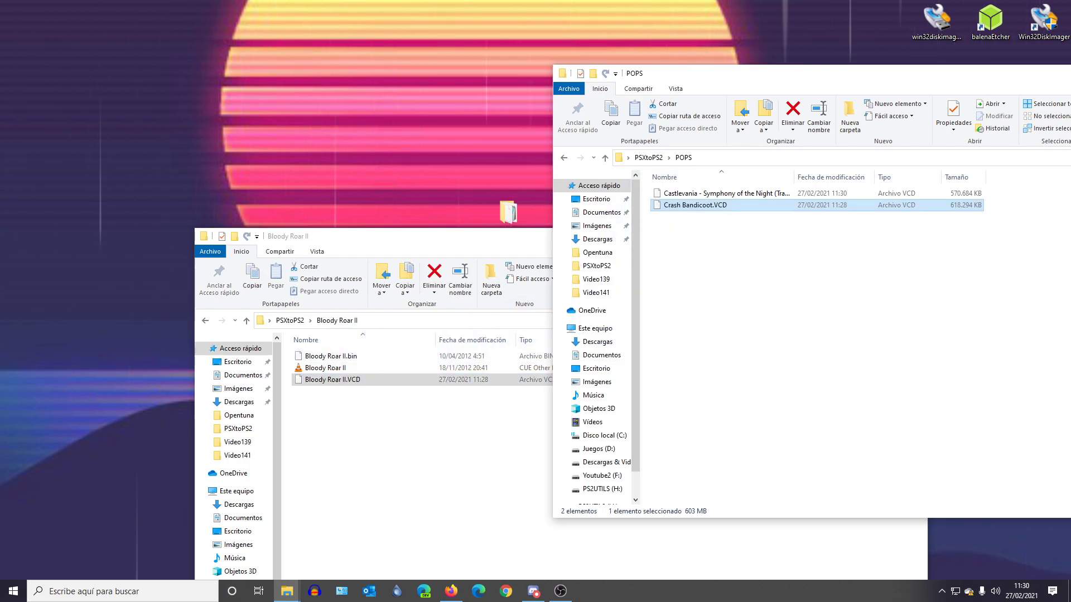
Step: Move POPSTARTER.ELF and POPSTARTER.KELF from the POPStarter_r13_Beta_20190605 folder in PSXtoPS2 into the POPS folder
click(409, 403)
click(290, 321)
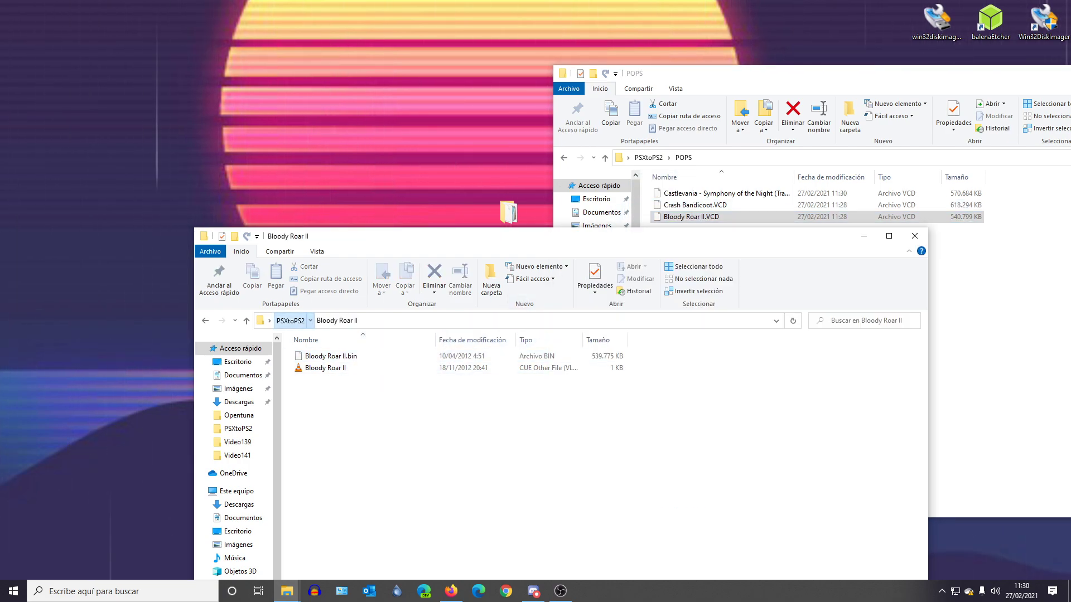
click(289, 320)
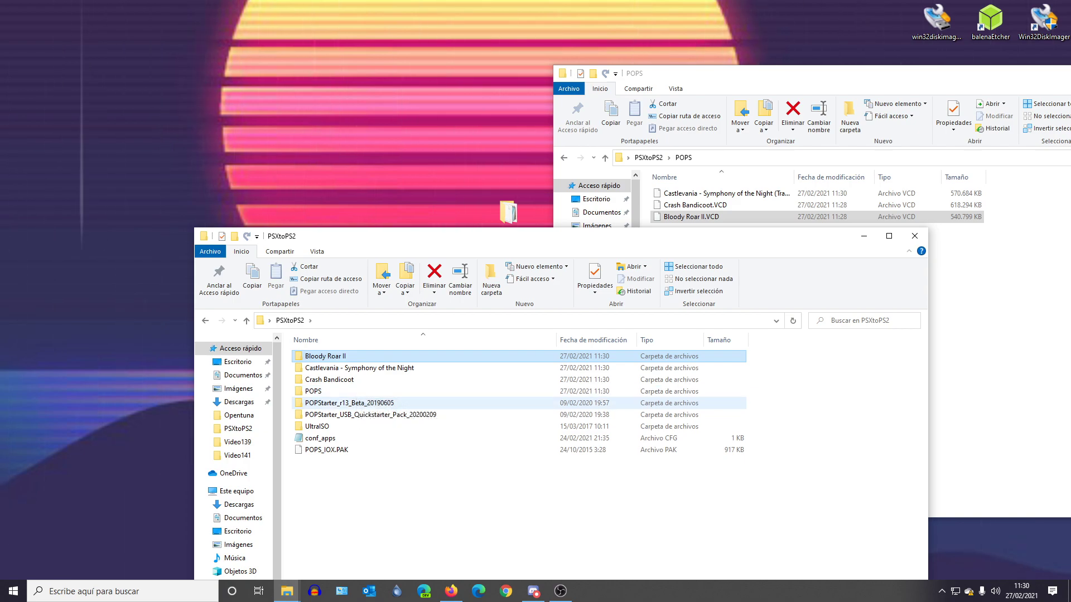
double_click(346, 402)
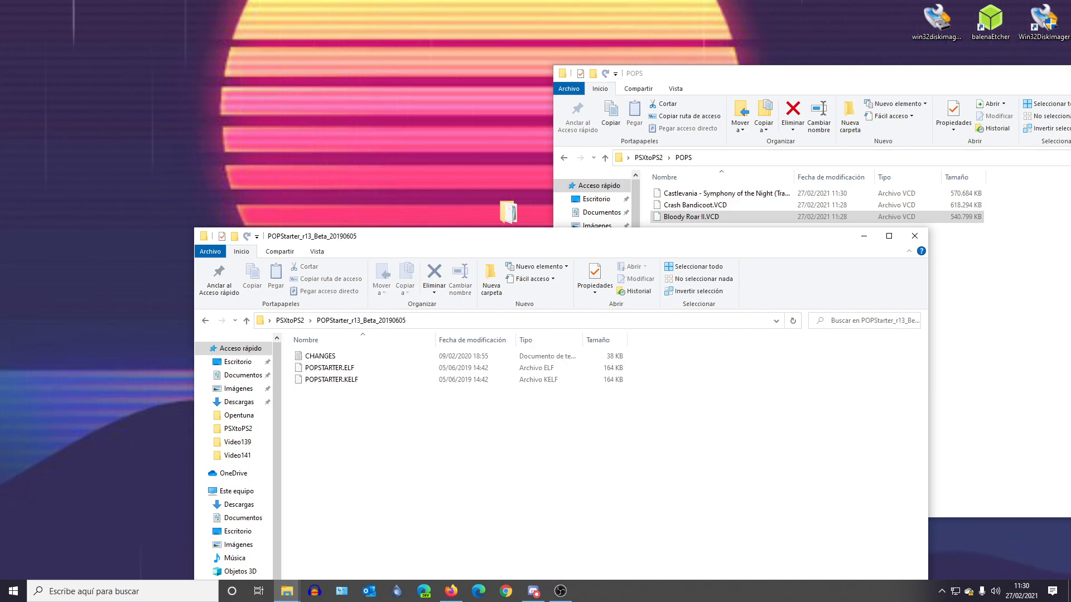
drag(358, 395, 982, 323)
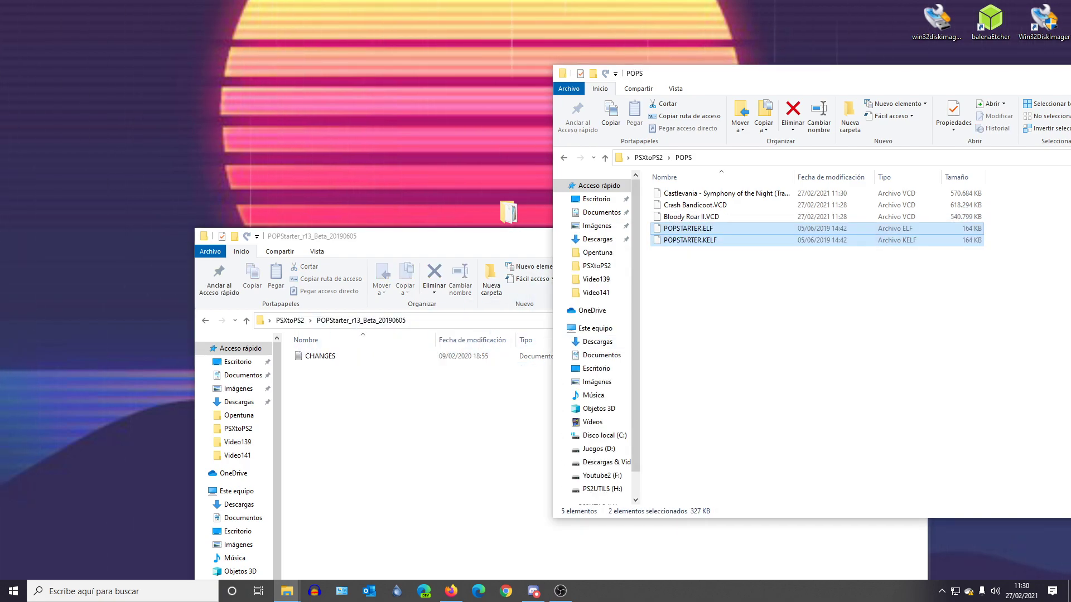
Step: Move POPS_IOX.PAK from the PSXtoPS2 folder into the POPS folder
click(456, 432)
key(BackSpace)
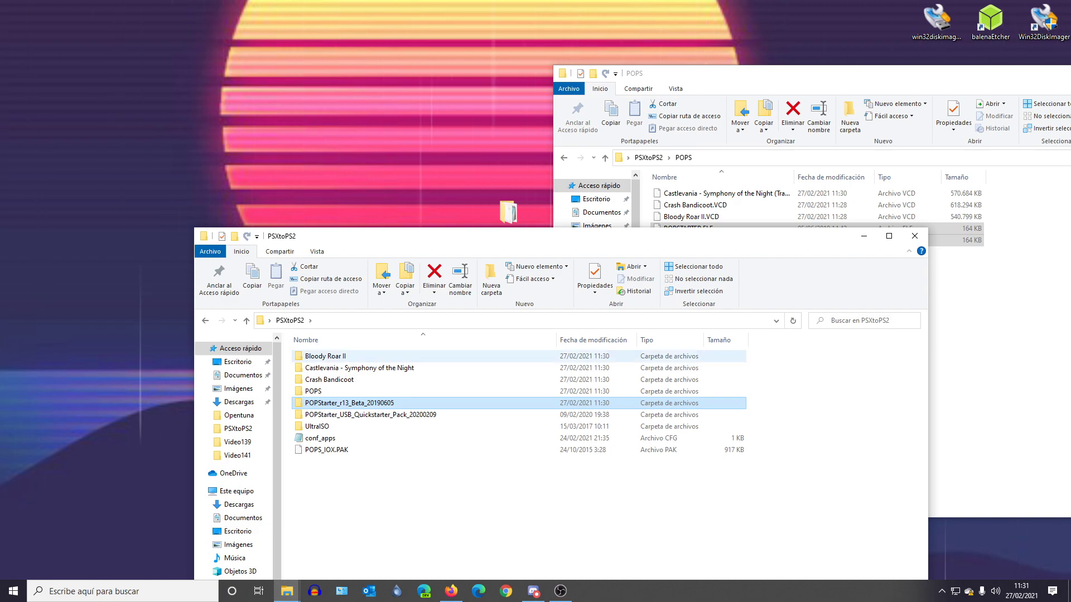
click(327, 450)
drag(326, 449, 991, 334)
drag(714, 286, 668, 184)
click(719, 301)
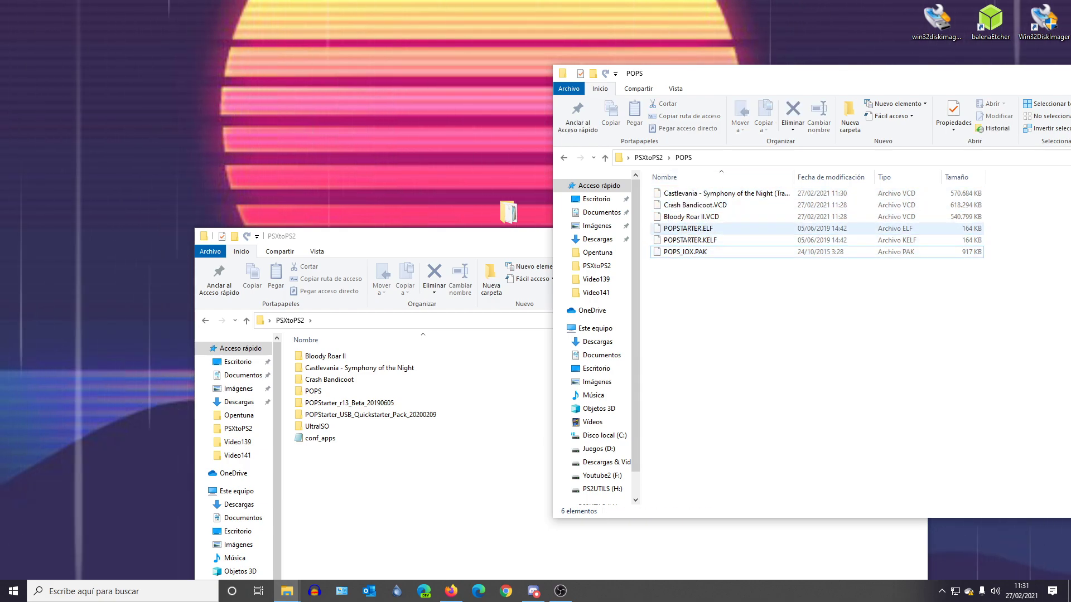
Step: Duplicate POPSTARTER.ELF inside the POPS folder and copy the name of Bloody Roar II.VCD without its extension
drag(682, 229, 674, 291)
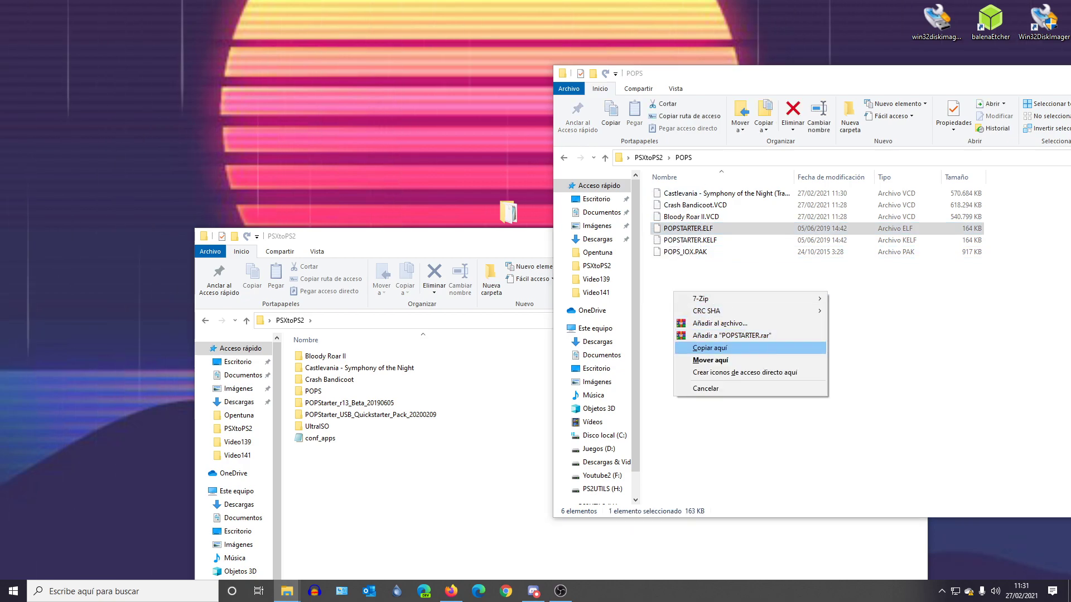
click(709, 348)
click(691, 193)
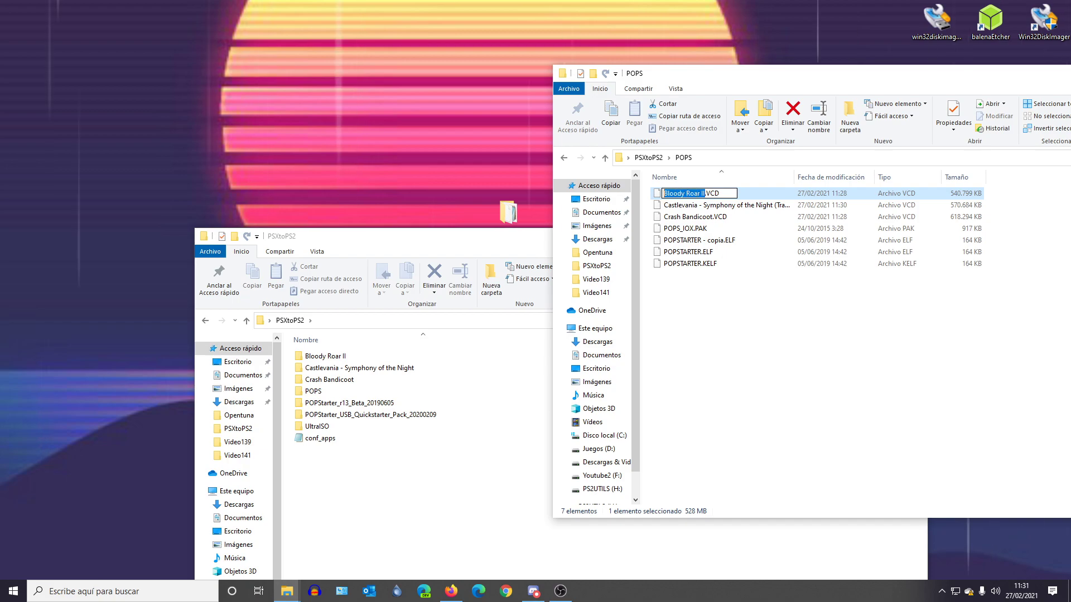
right_click(674, 193)
click(698, 229)
click(765, 195)
drag(756, 74, 476, 78)
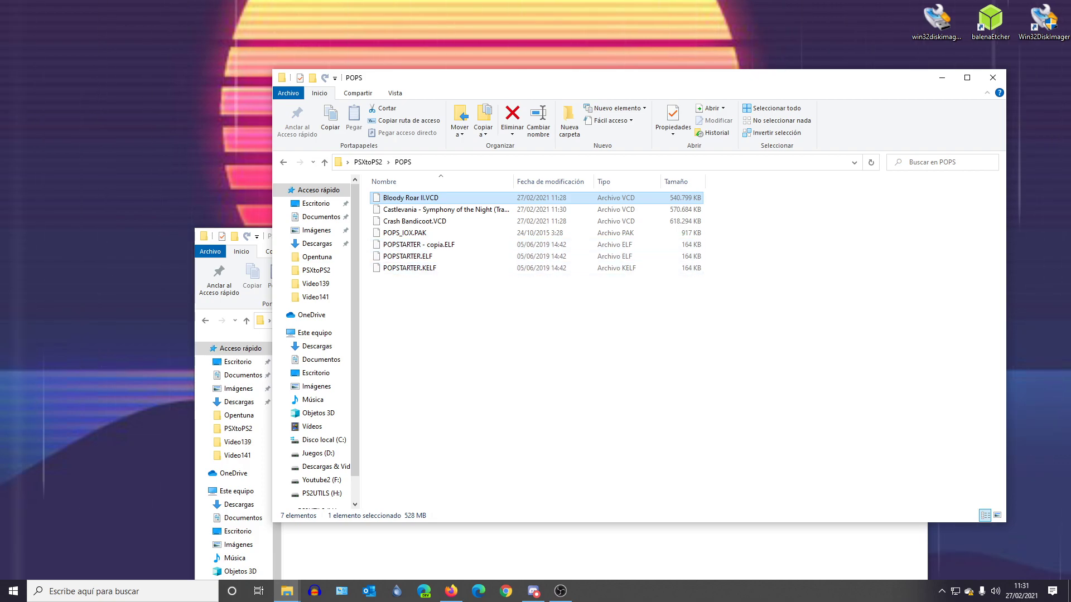
Step: Rename the POPSTARTER.ELF duplicate as XX.Bloody Roar II.ELF, reusing the copied game name
click(429, 244)
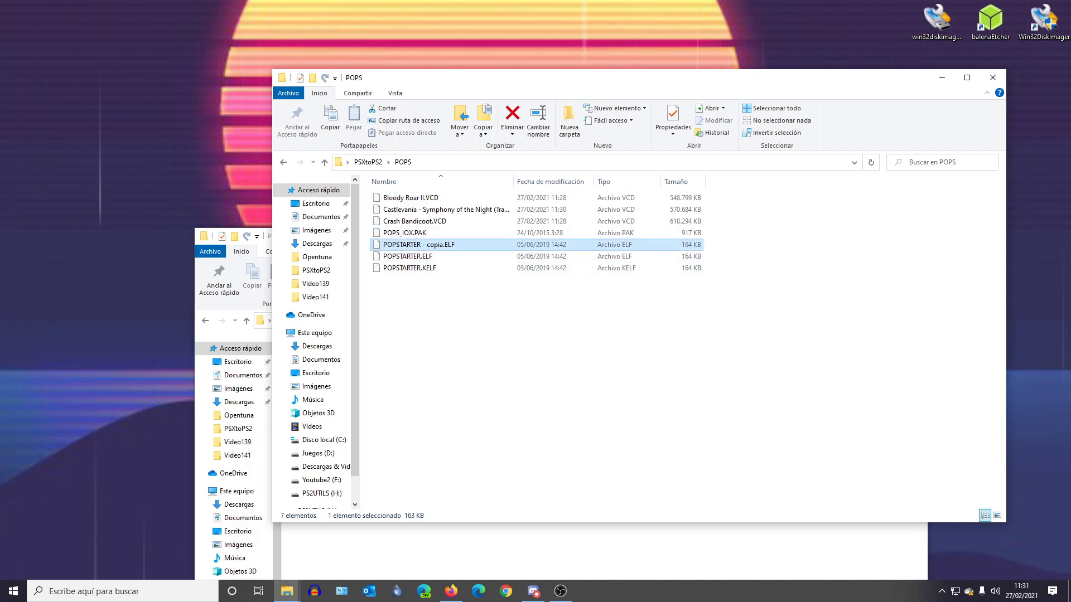
key(F2)
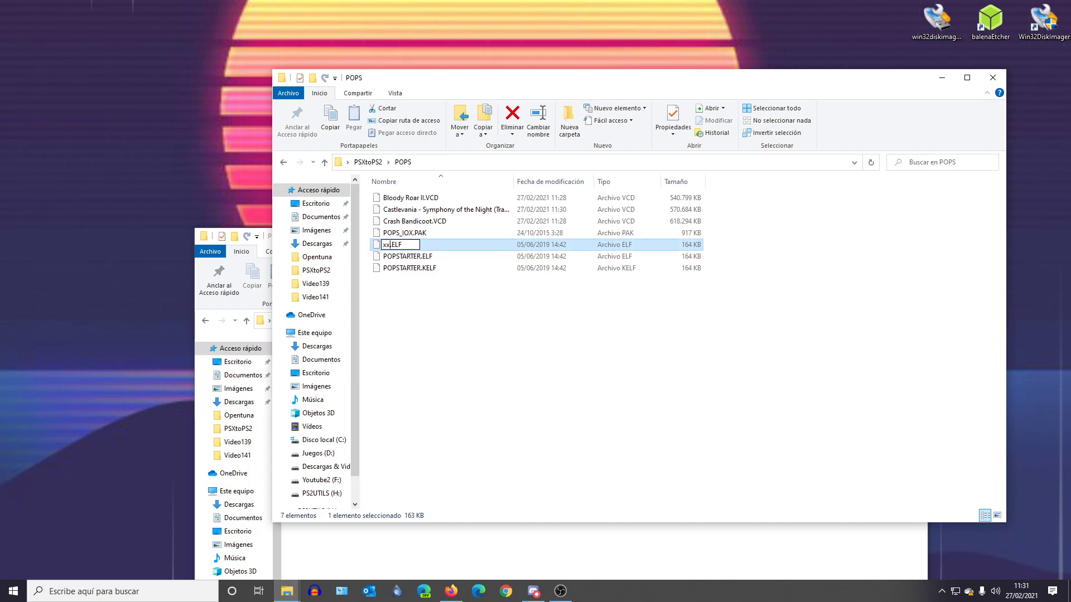
key(BackSpace)
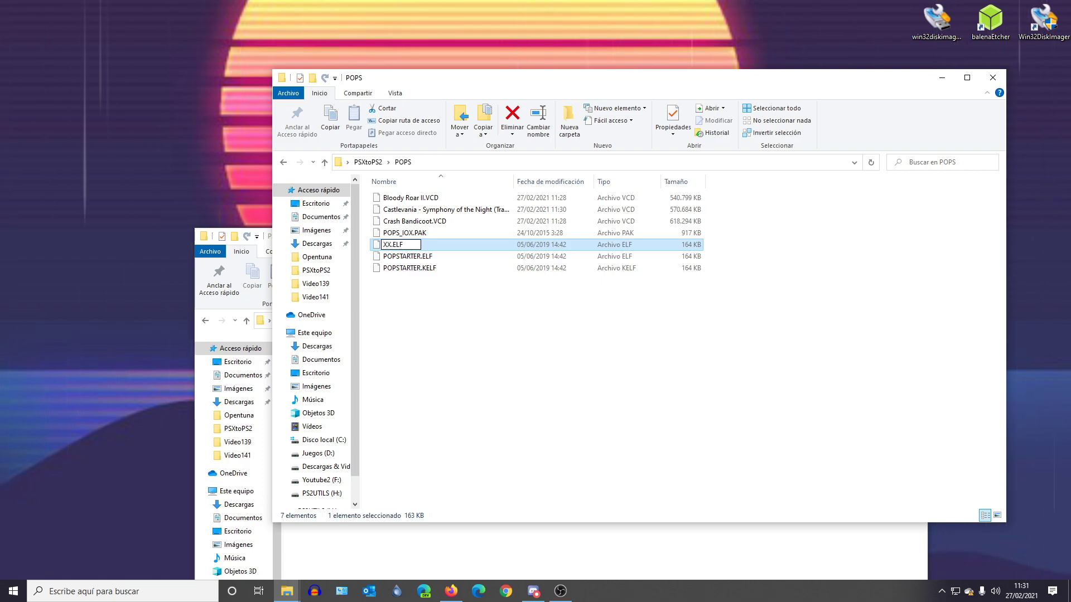
key(ctrl+v)
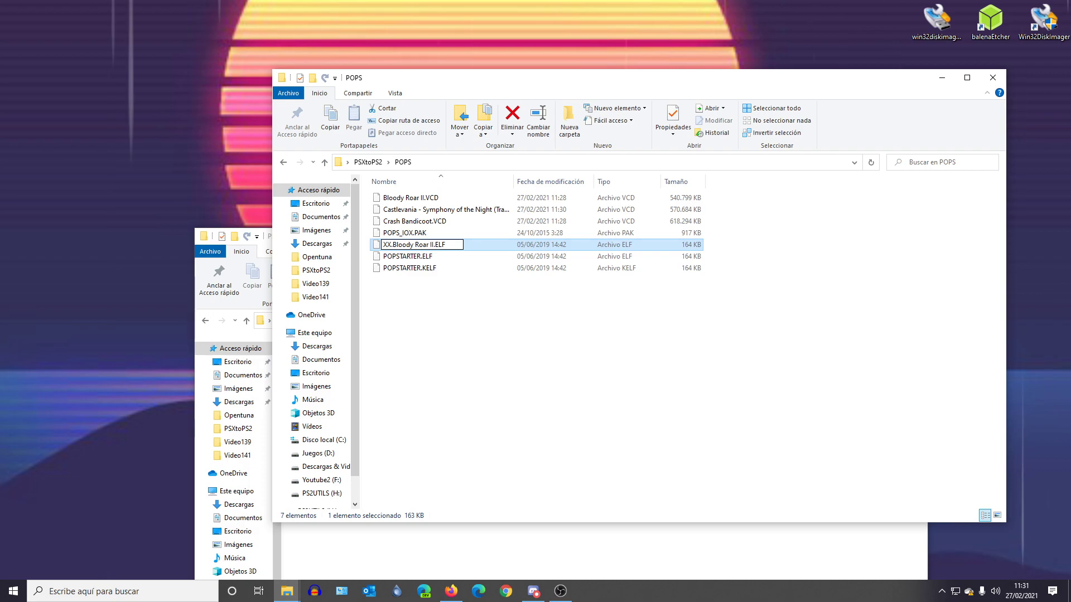
key(Return)
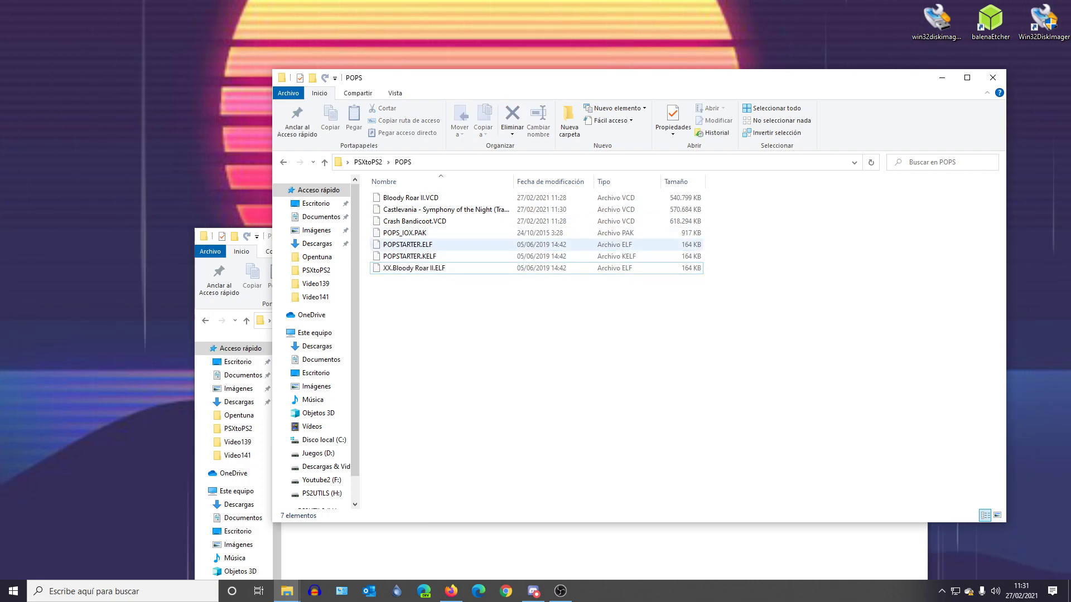
Step: Duplicate POPSTARTER.ELF again and copy the Castlevania VCD's name without its extension
drag(409, 245, 411, 307)
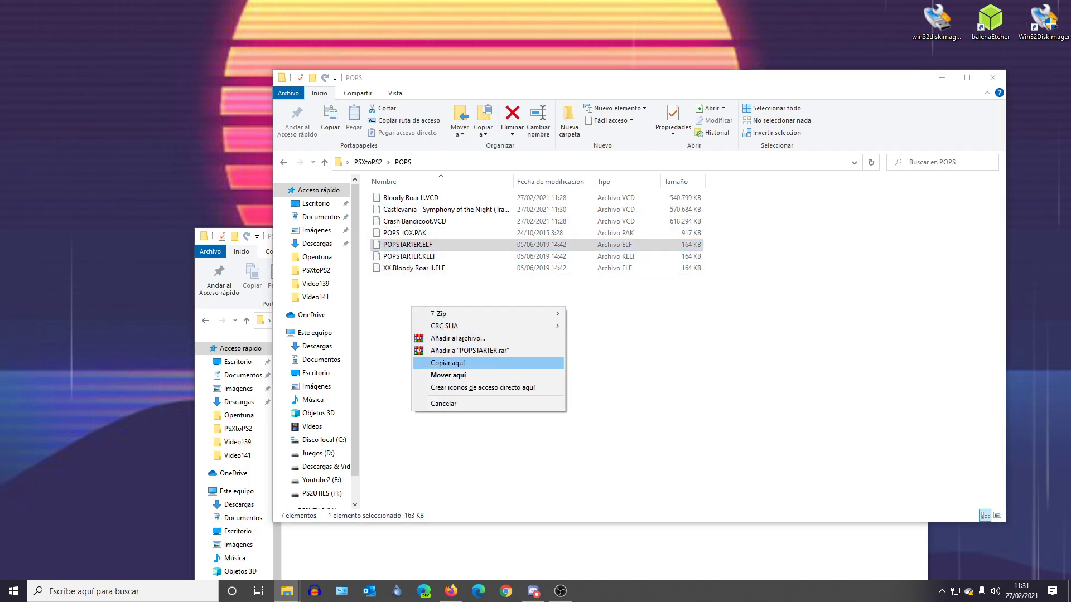
click(440, 363)
click(445, 209)
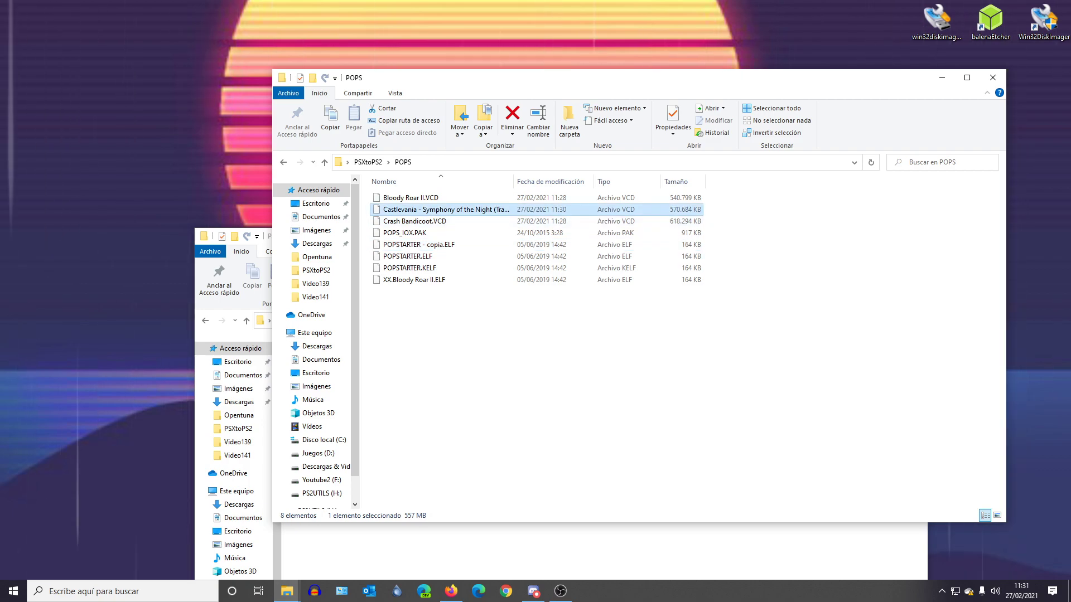
key(F2)
right_click(496, 209)
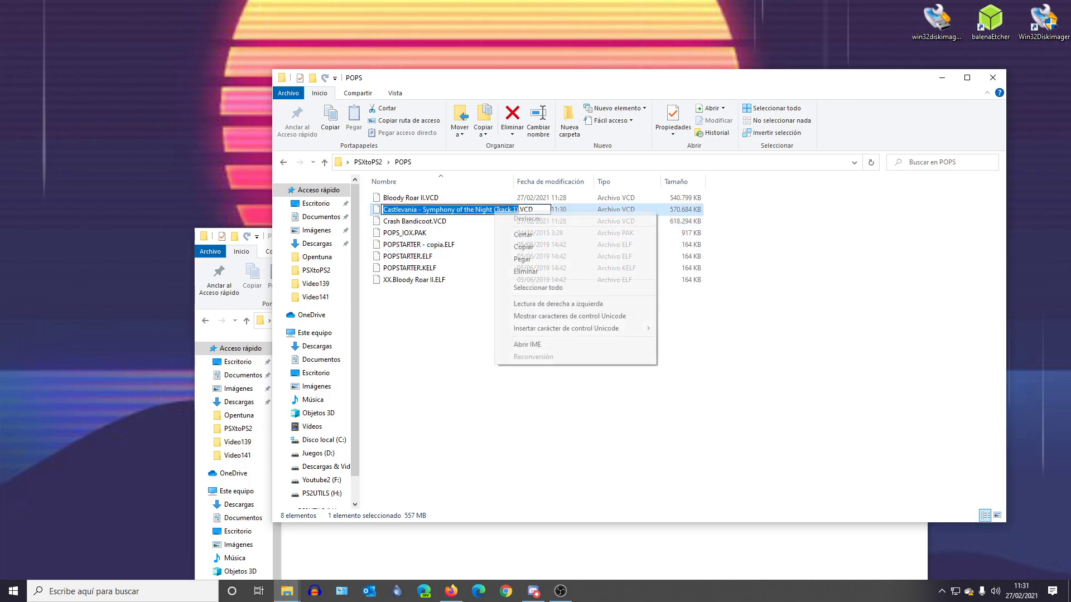
click(523, 247)
click(527, 312)
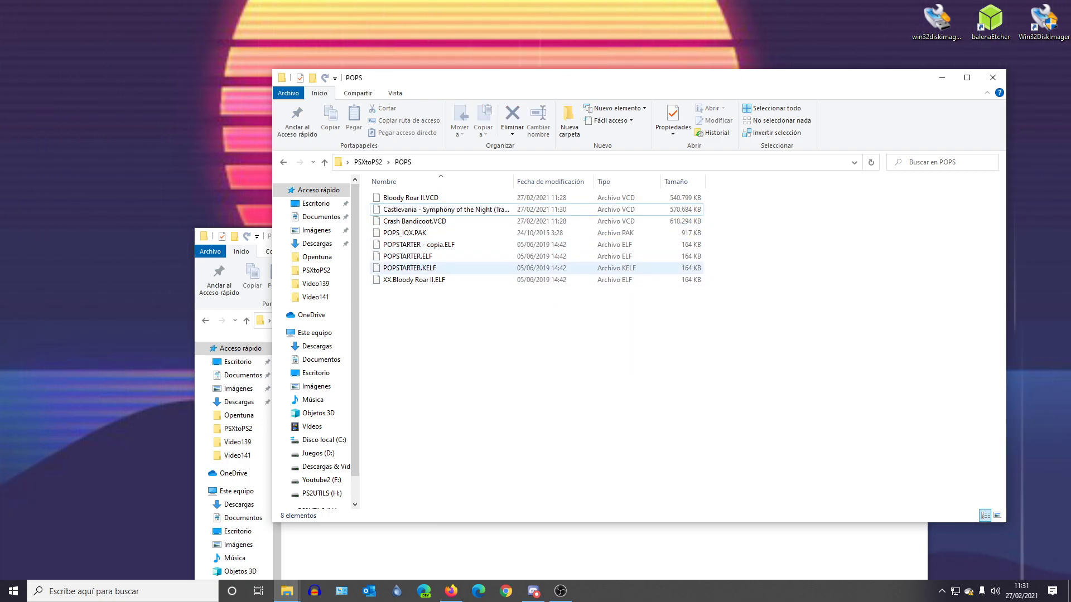
Step: Rename the new POPSTARTER.ELF duplicate as XX.Castlevania - Symphony of the Night (Track 1).ELF
click(442, 245)
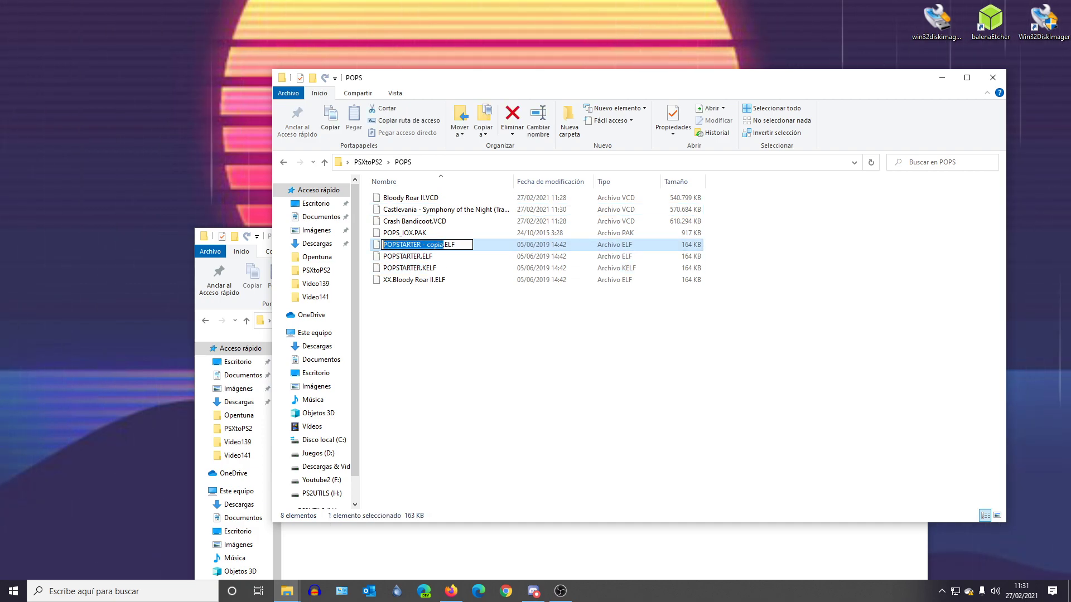
text(XX)
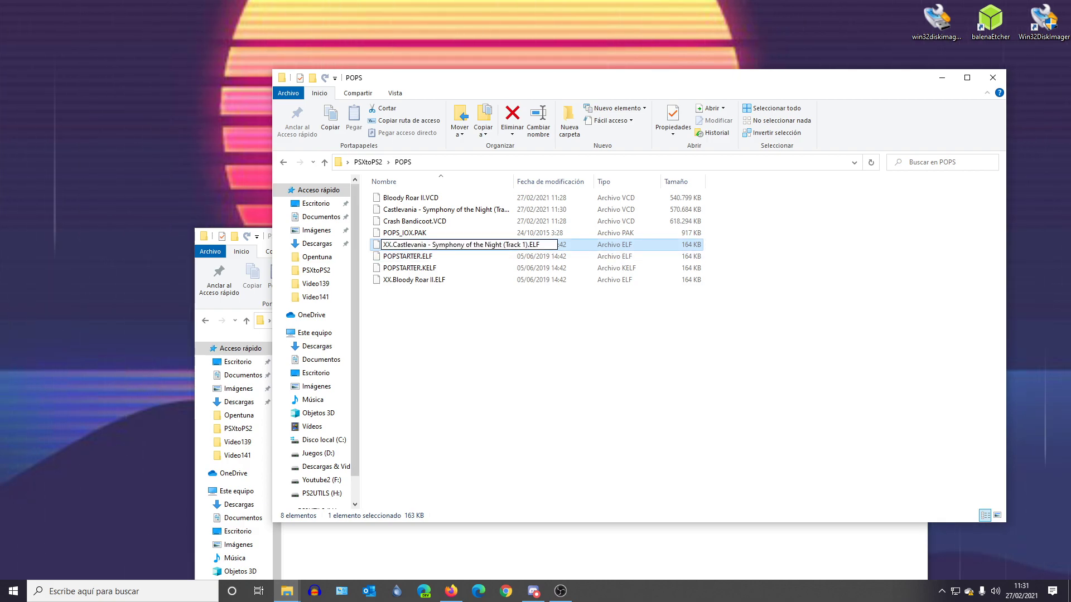
key(Return)
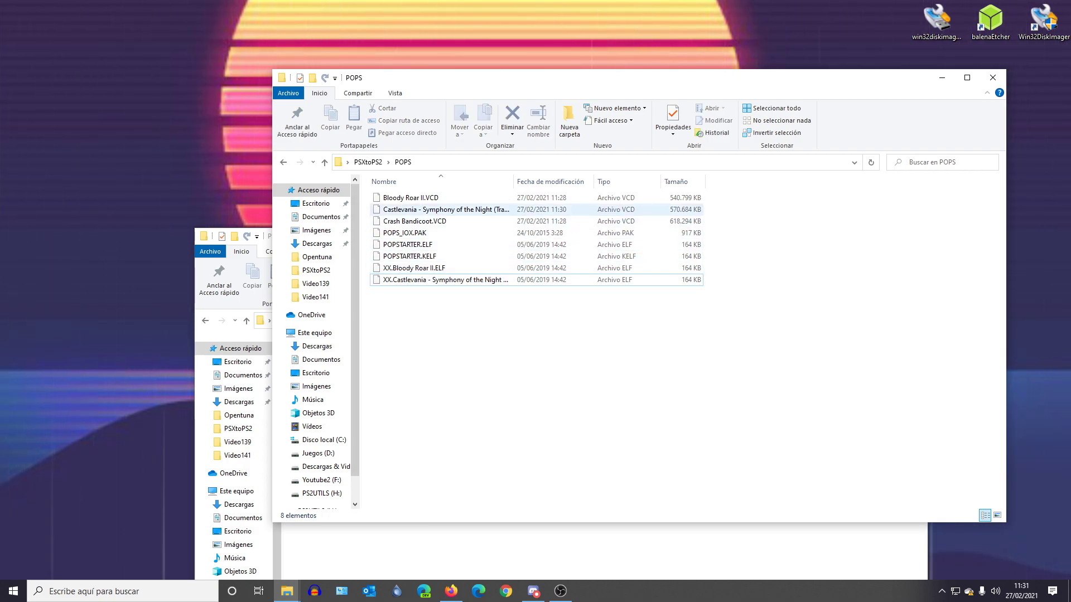
Step: Duplicate POPSTARTER.ELF once more and copy the name of Crash Bandicoot.VCD without its extension
drag(414, 244, 428, 318)
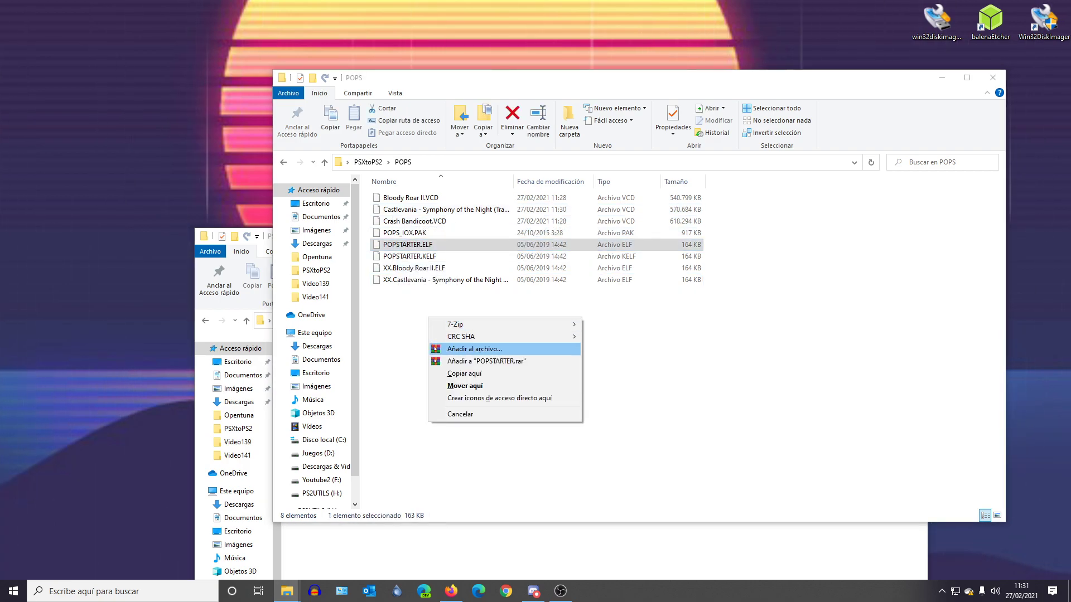
click(464, 373)
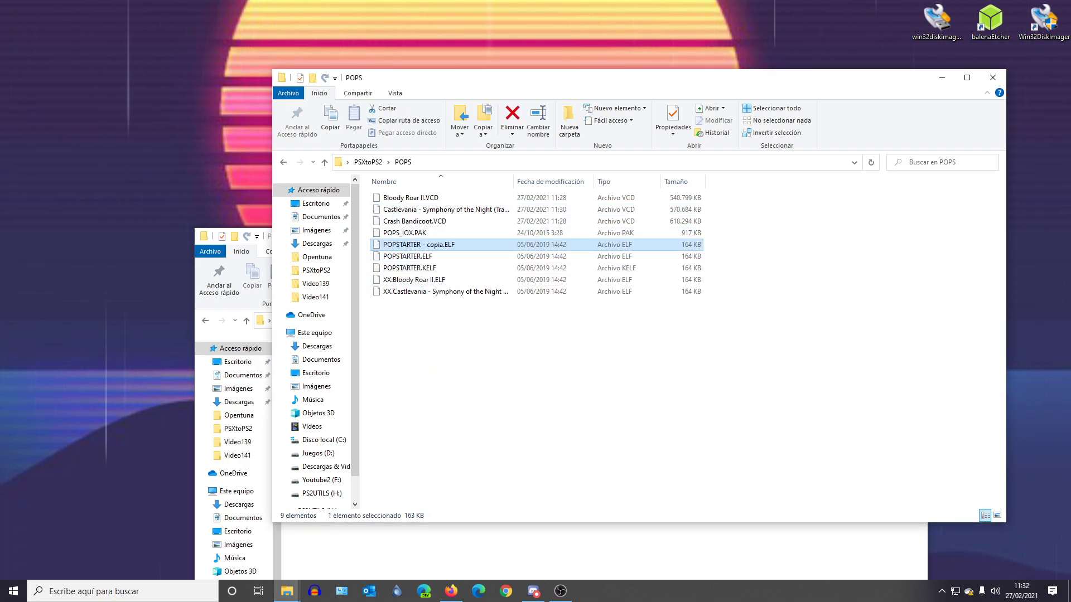
key(F2)
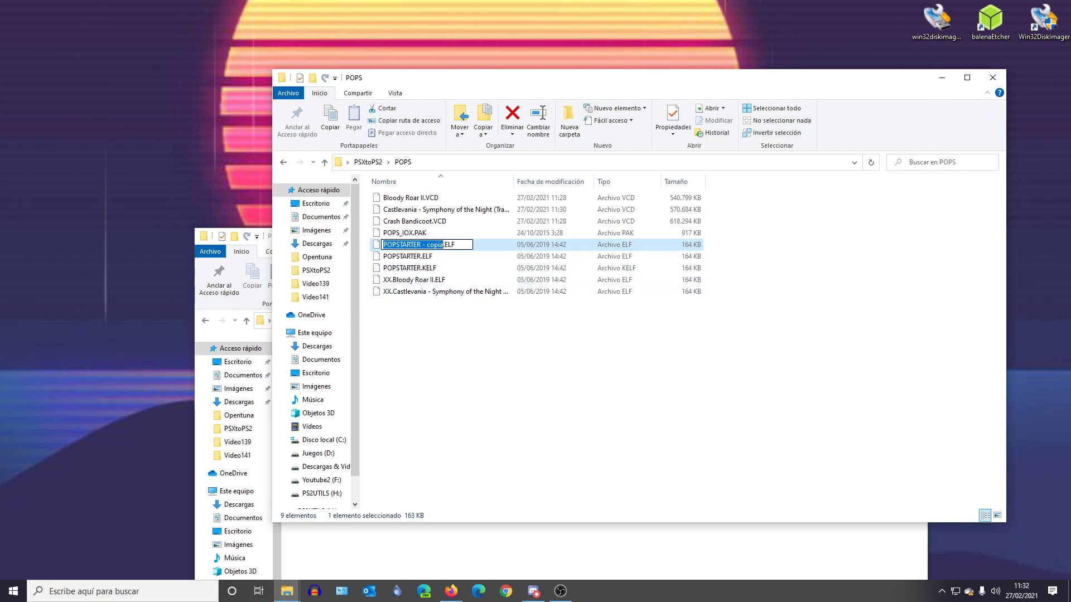
click(466, 365)
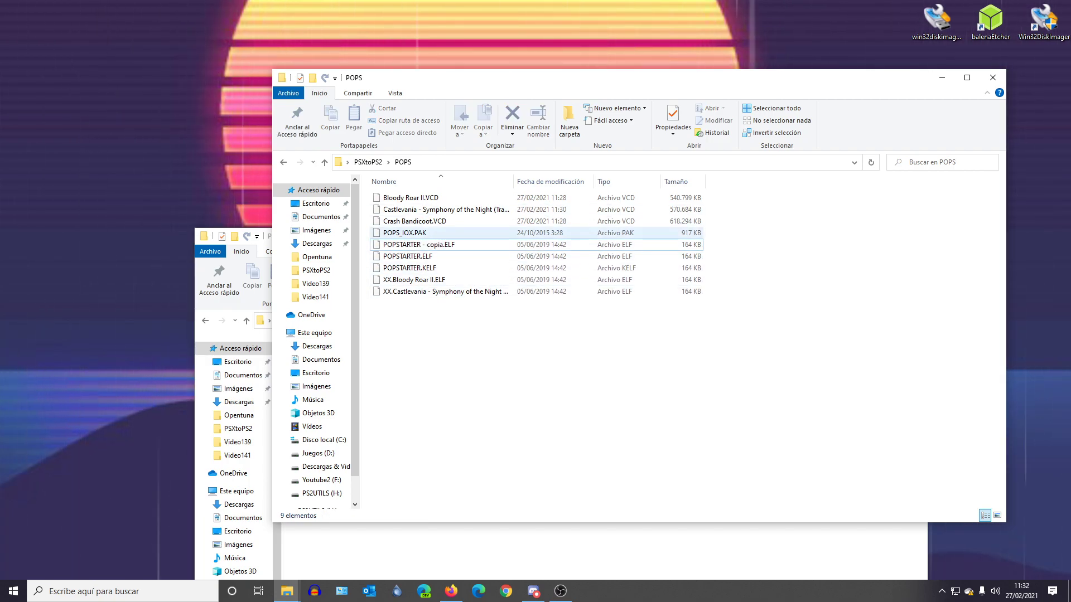
click(435, 221)
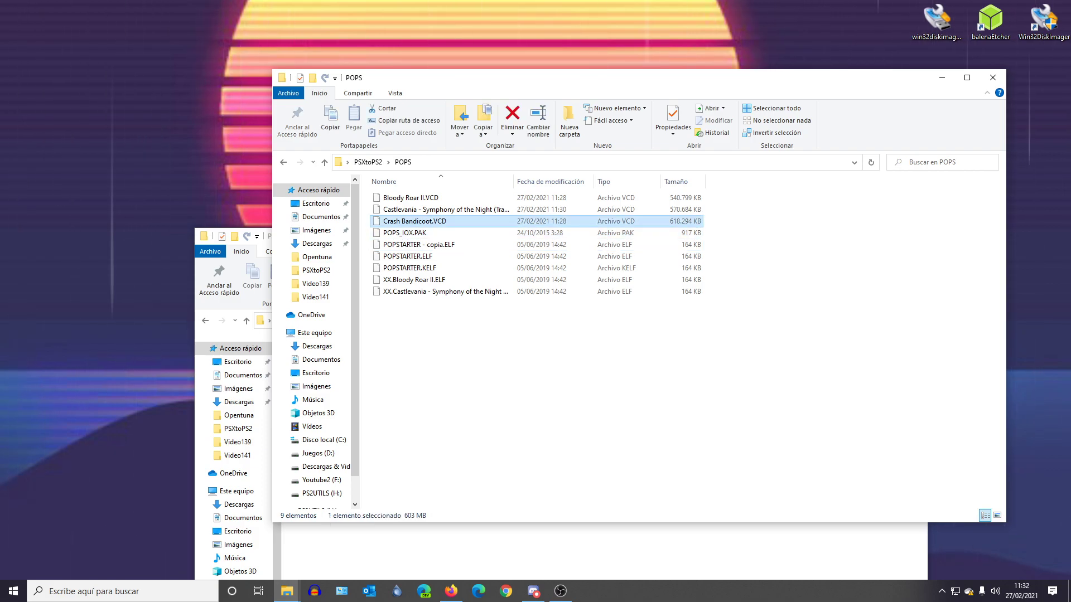
right_click(429, 222)
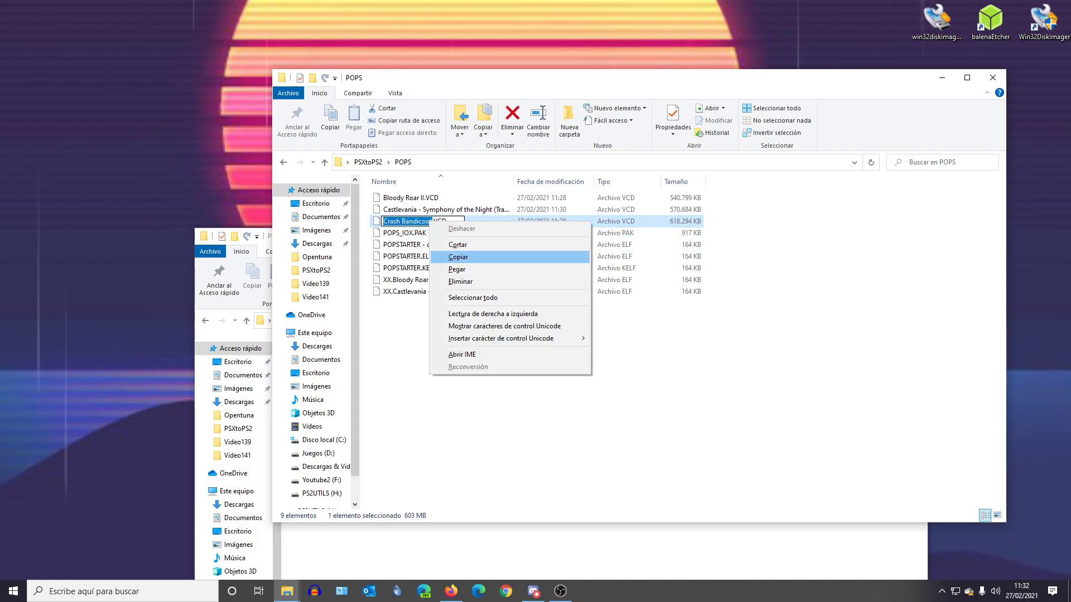
click(446, 257)
Step: Rename the latest POPSTARTER.ELF duplicate as XX.Crash Bandicoot.ELF
click(435, 244)
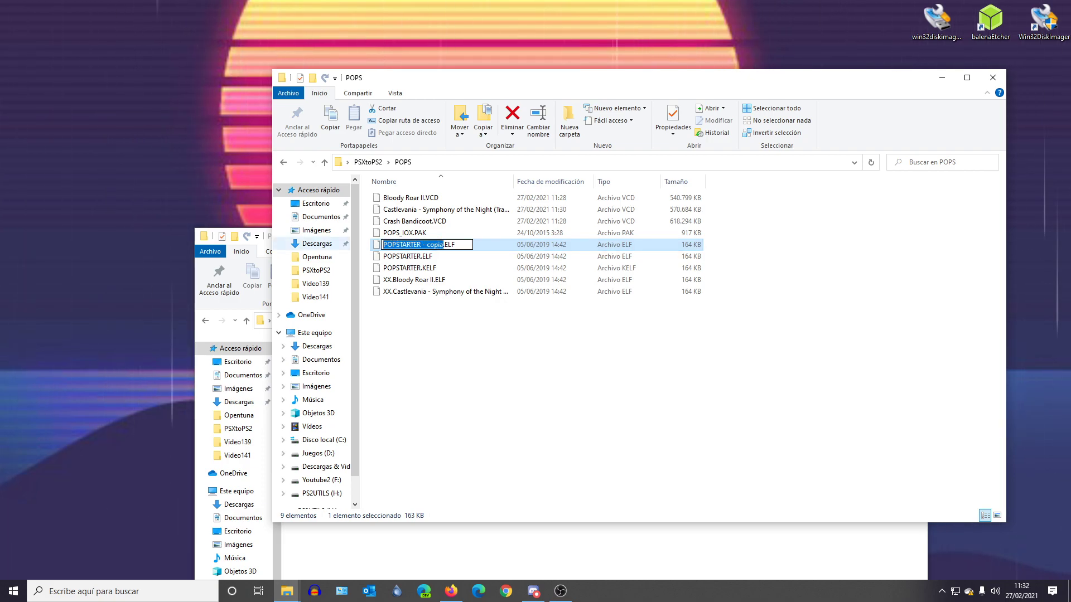
text(XX)
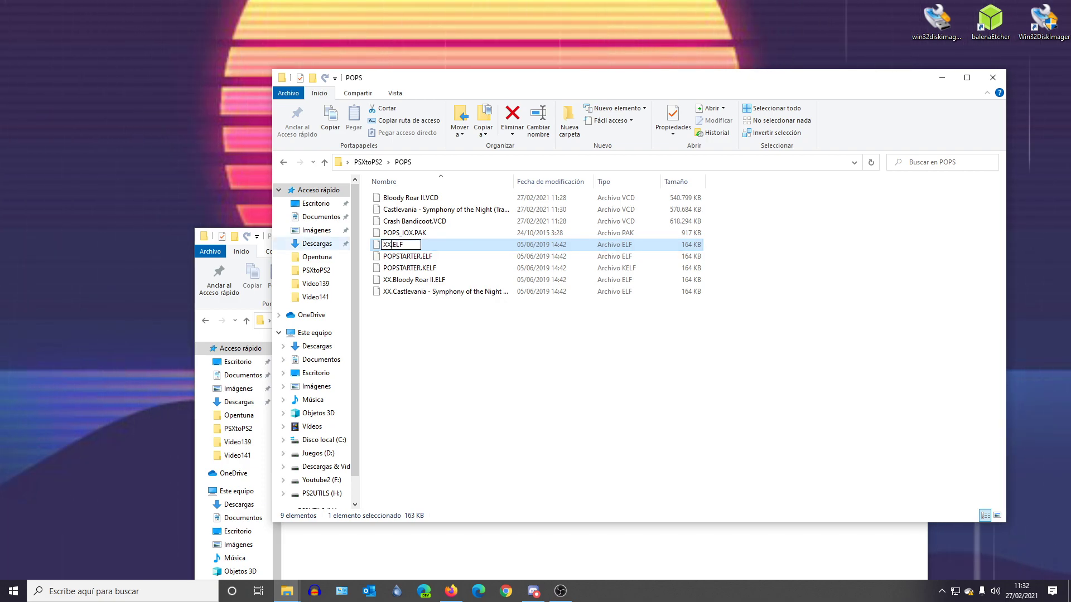
text(.)
key(ctrl+v)
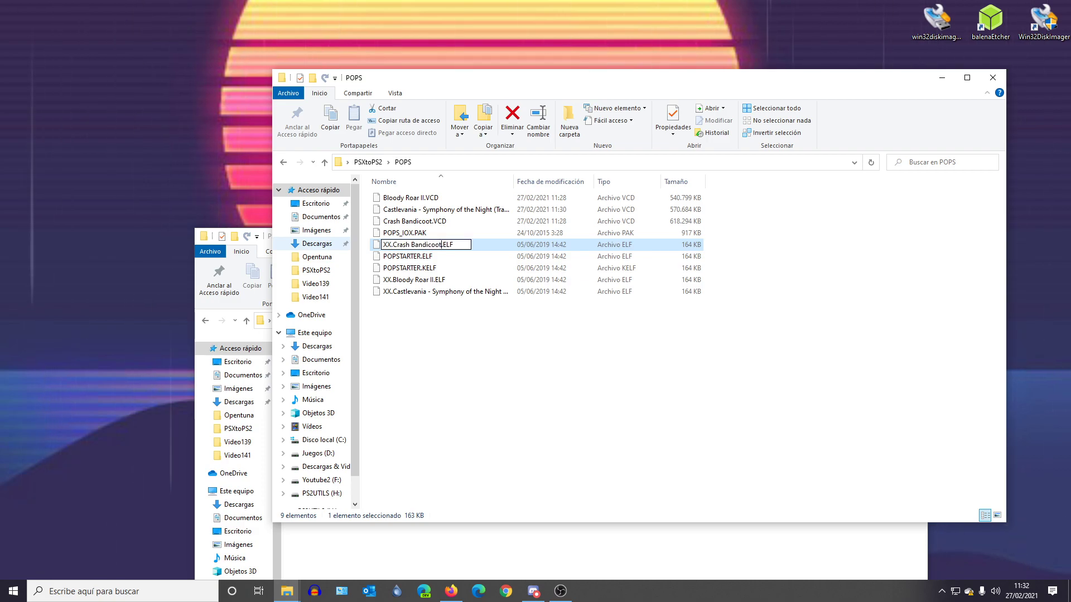
key(Return)
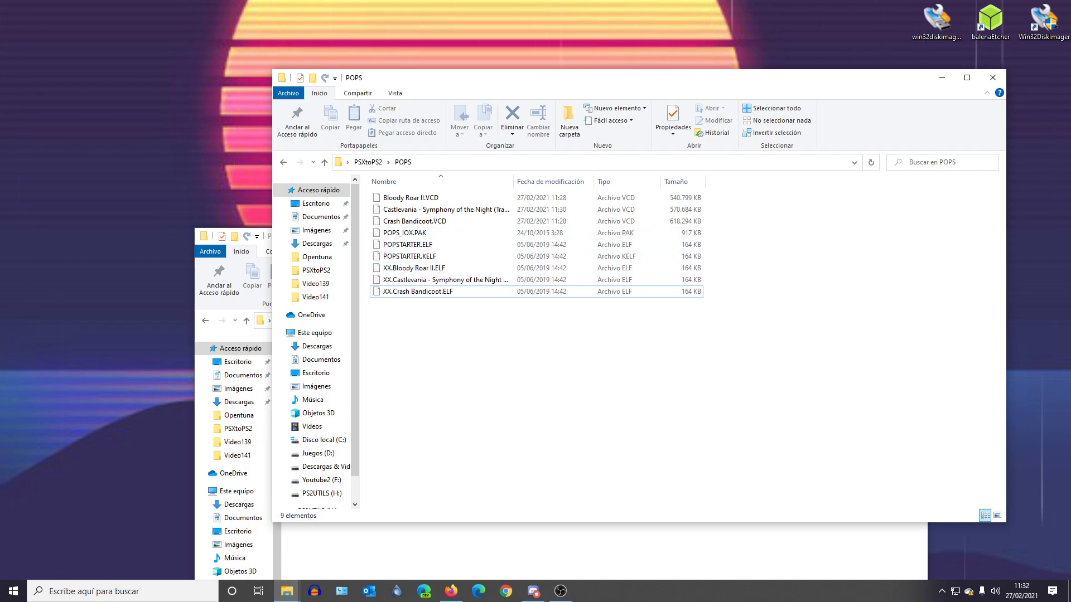
drag(501, 354, 394, 196)
click(502, 357)
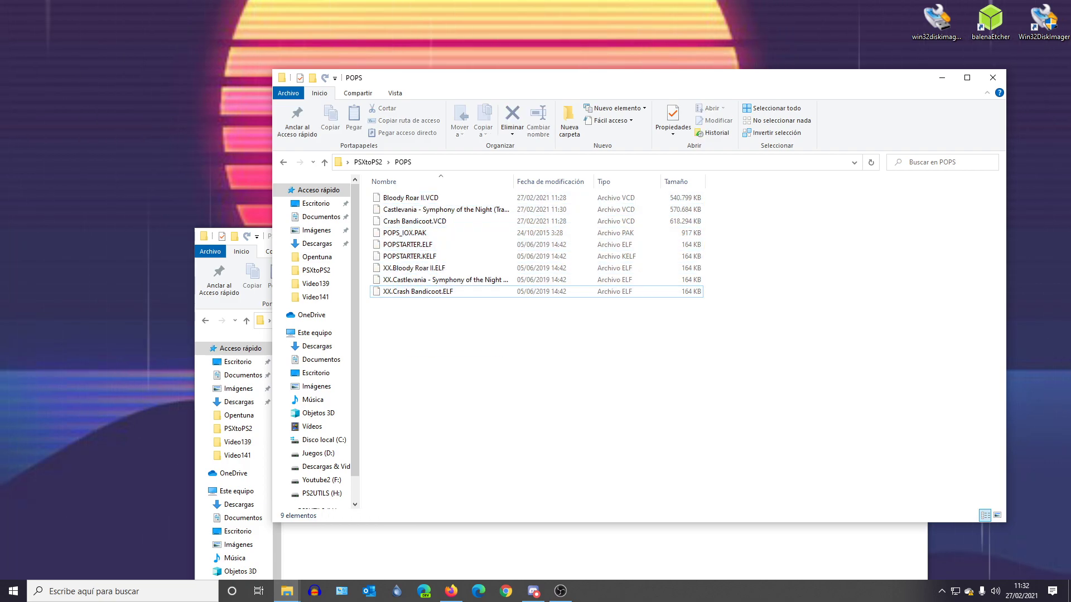
Step: Bring the PSXtoPS2 window forward, switch it to Este equipo and select the PS2UTILS (H:) drive
click(502, 551)
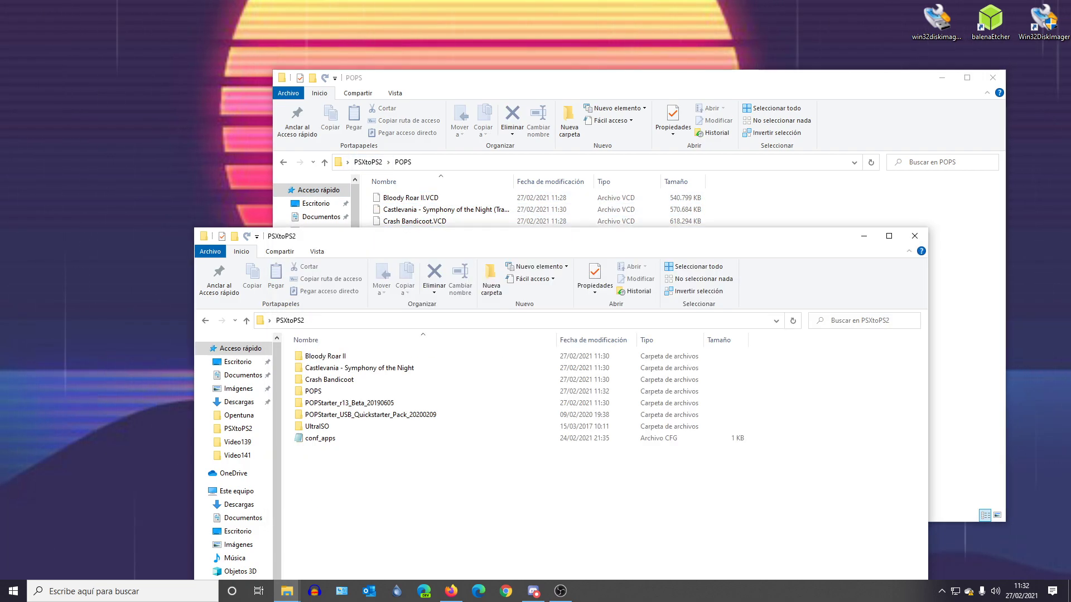
drag(342, 239, 248, 86)
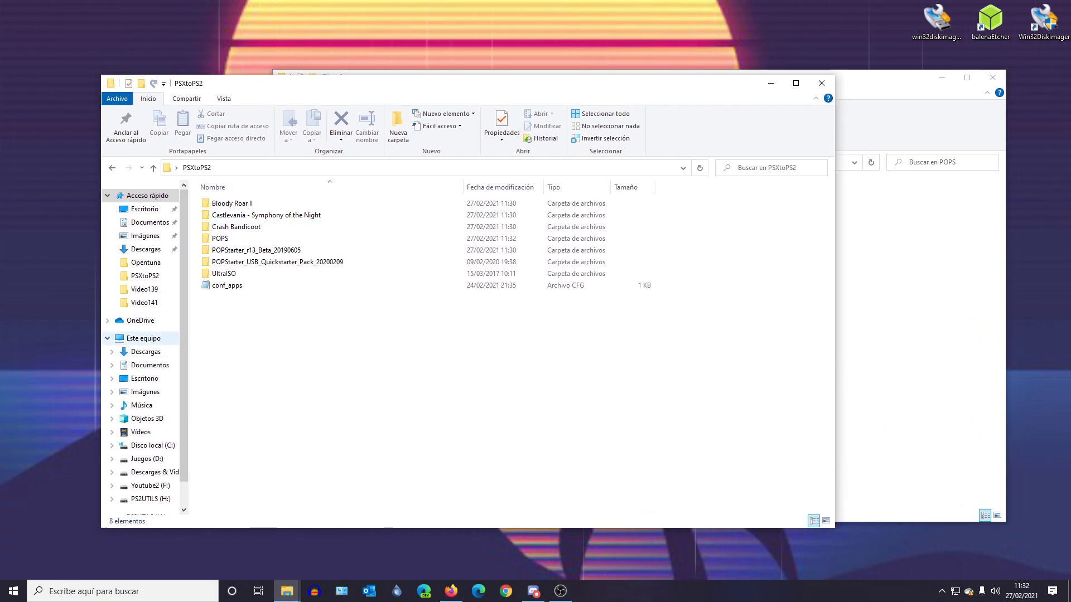
click(143, 339)
click(269, 323)
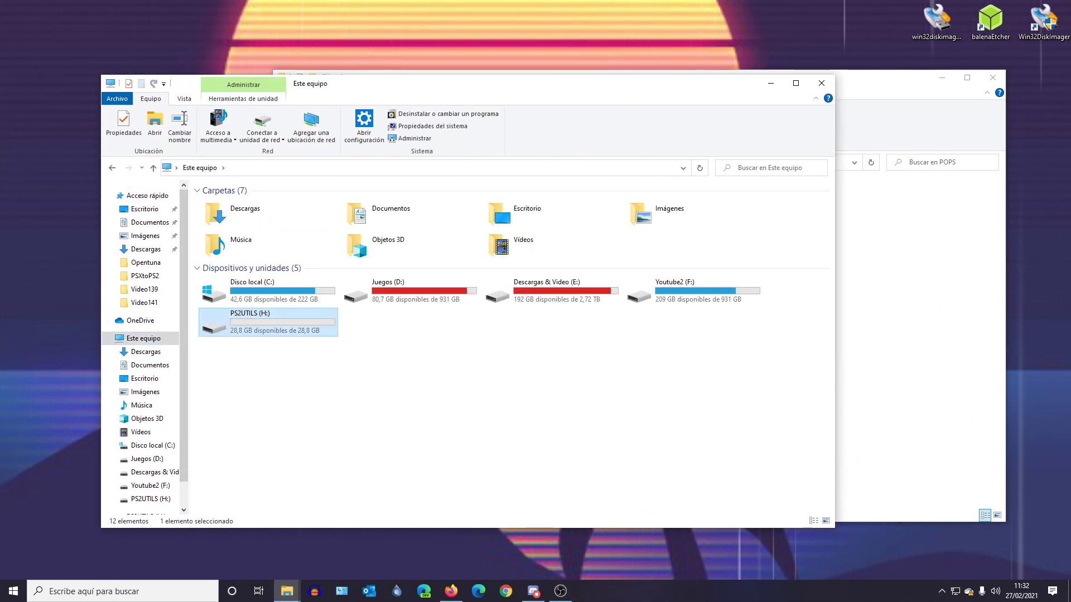
right_click(230, 317)
click(265, 221)
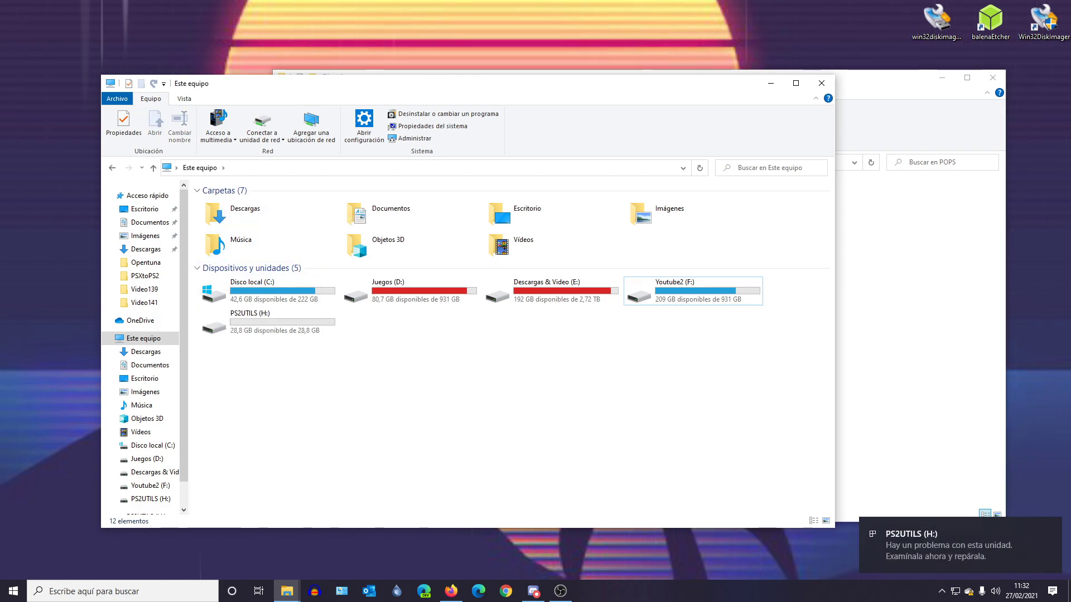
click(957, 545)
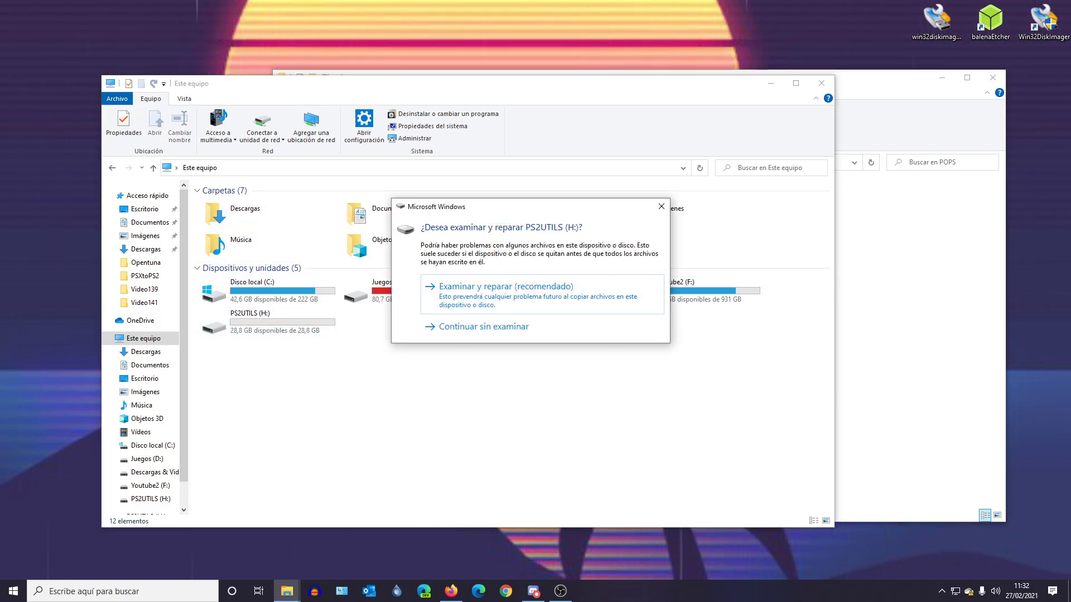
click(661, 207)
right_click(294, 328)
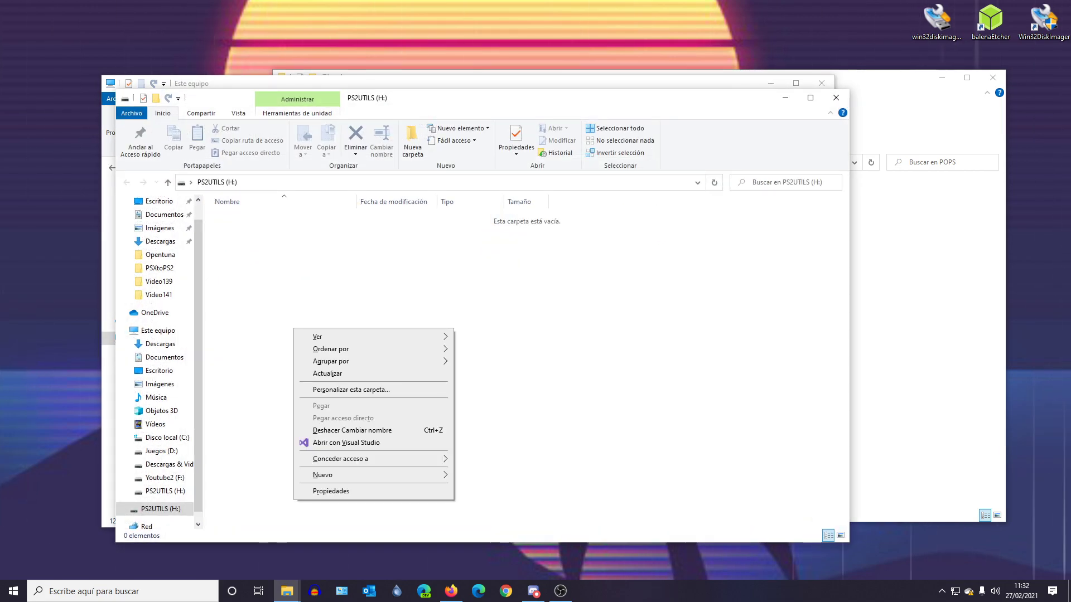
click(836, 98)
Step: Quick-format the PS2UTILS (H:) drive as FAT32 with a 16-kilobyte allocation unit, then close the format dialog
right_click(296, 321)
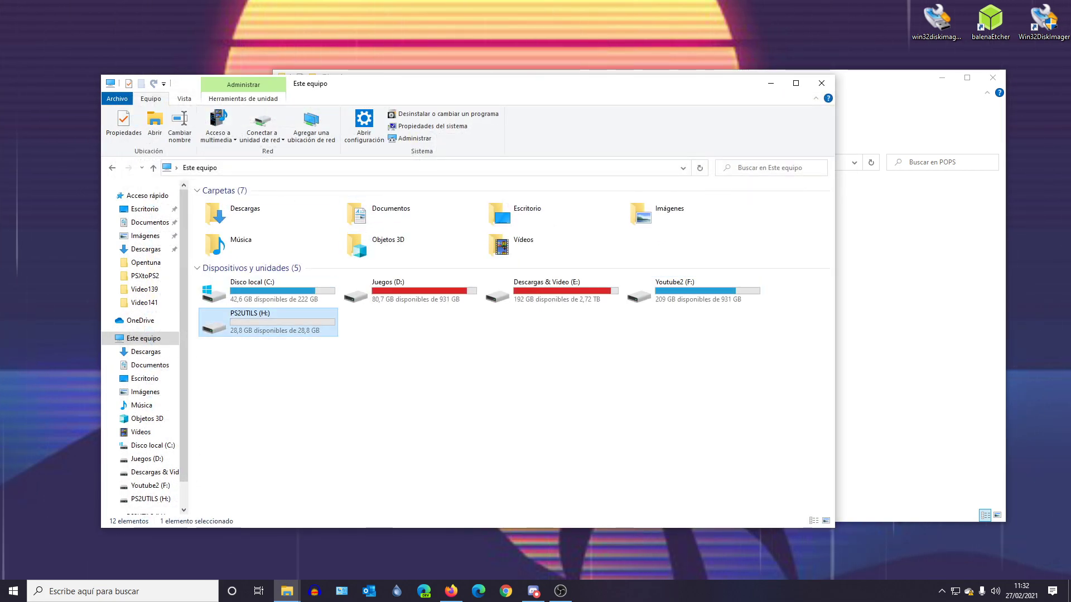
click(333, 226)
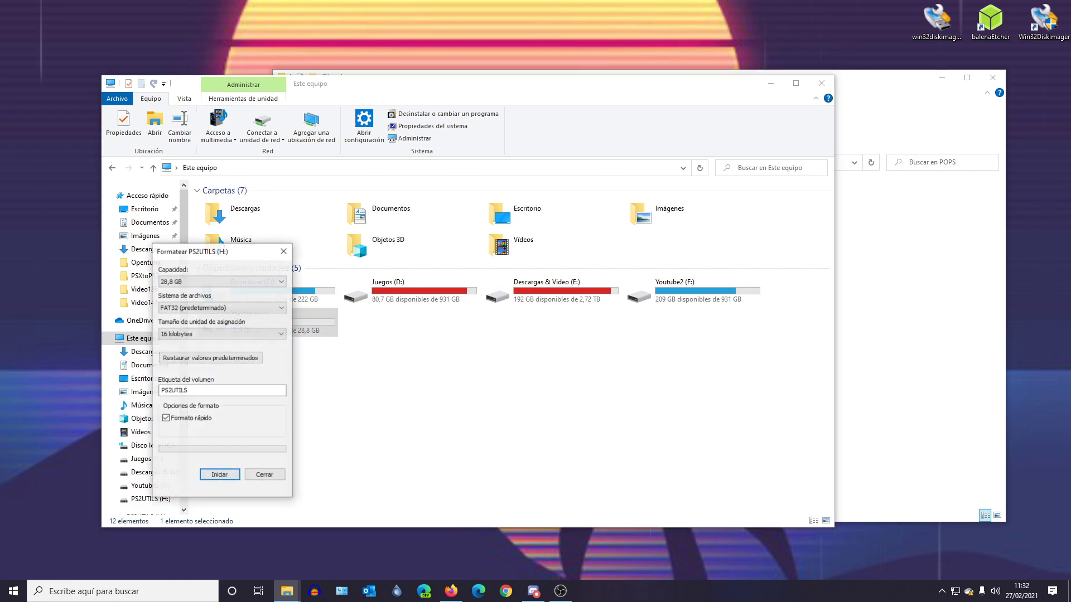
drag(214, 251, 446, 171)
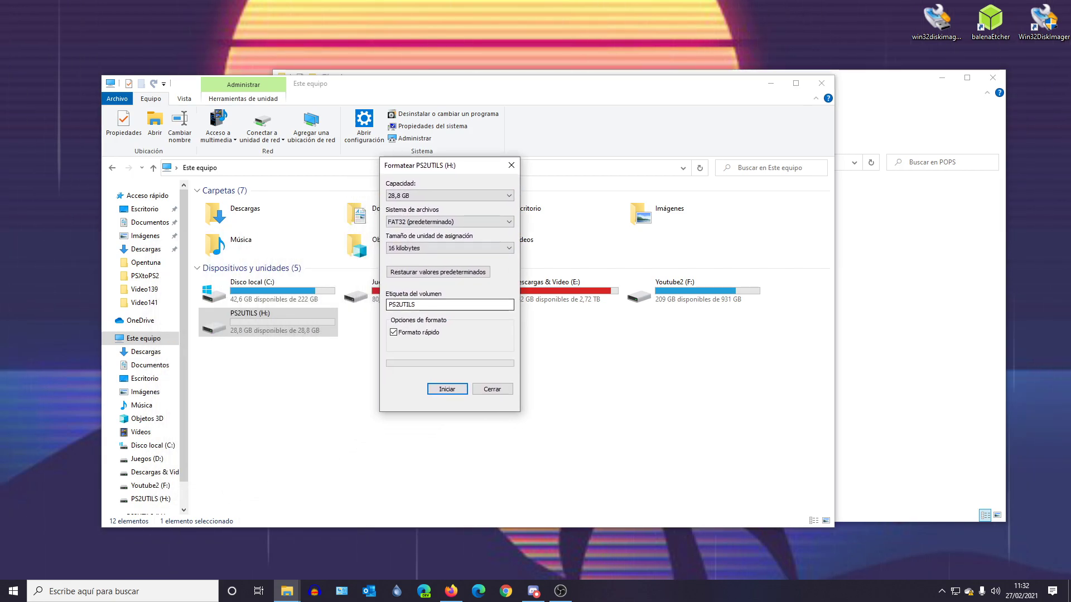
click(449, 222)
click(446, 239)
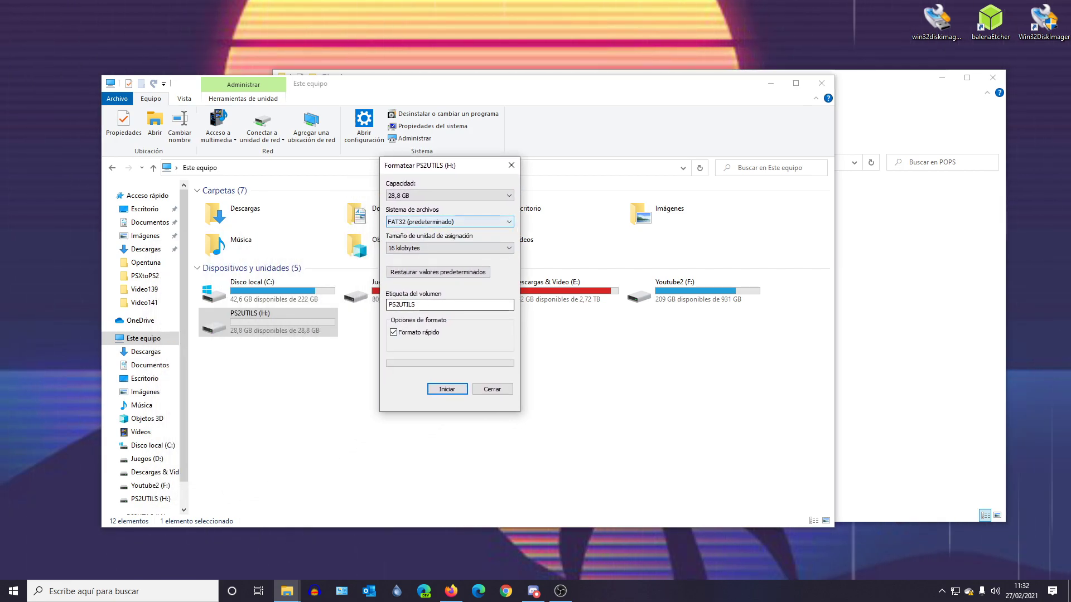
click(448, 389)
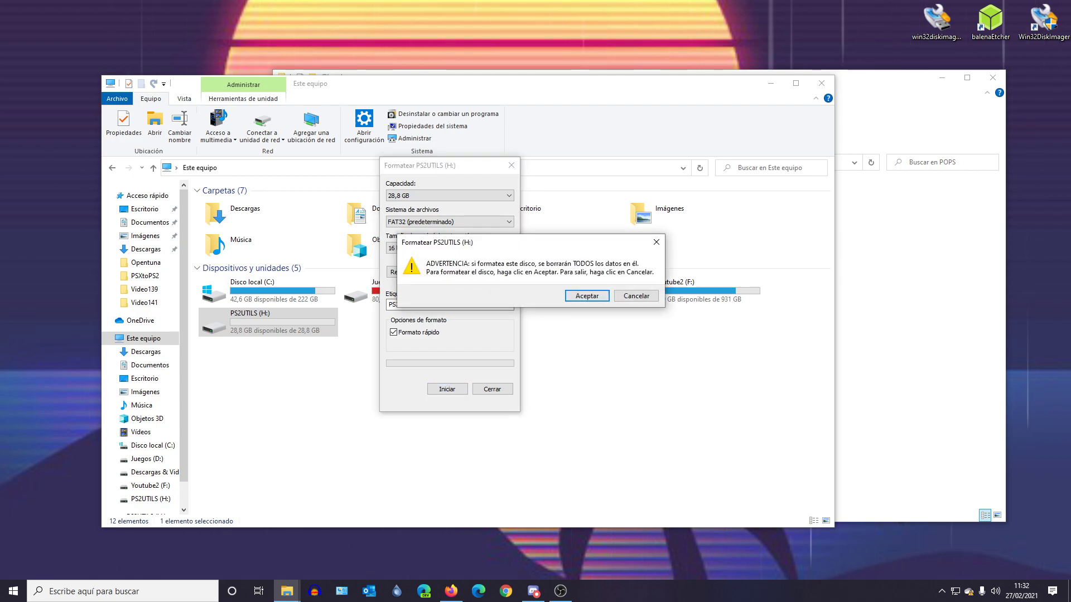
key(Return)
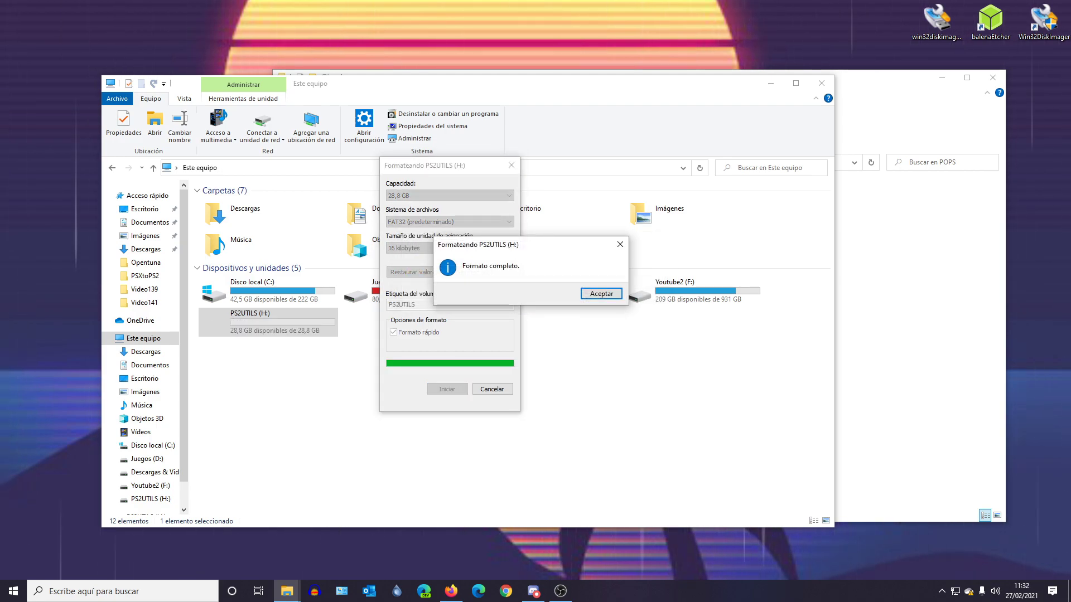
key(Return)
click(492, 389)
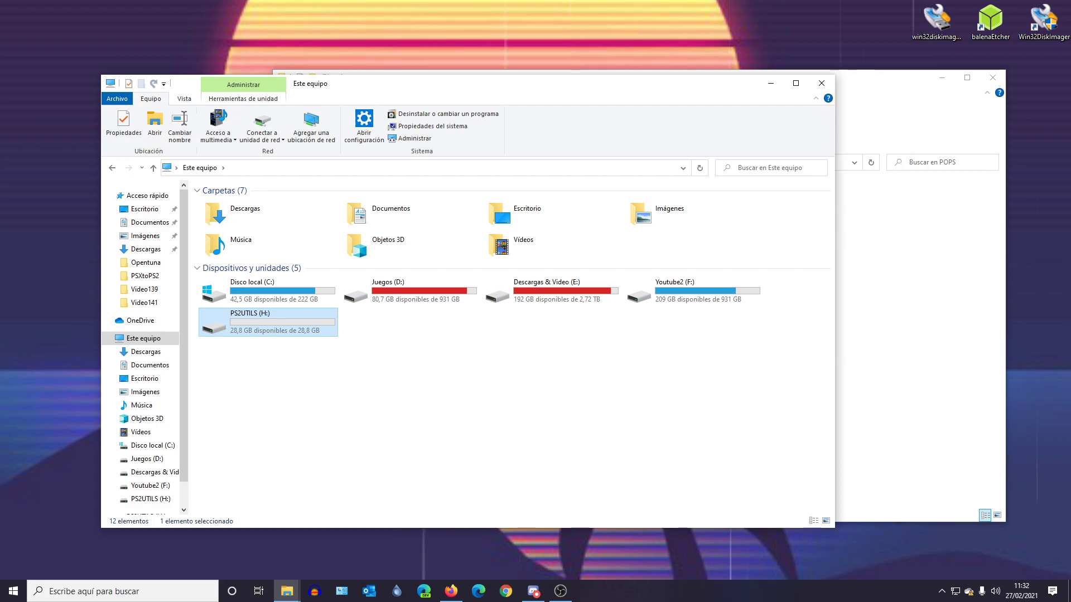
Step: Copy the POPS folder from PSXtoPS2 to the root of the PS2UTILS (H:) drive
double_click(268, 323)
click(898, 313)
key(alt+Up)
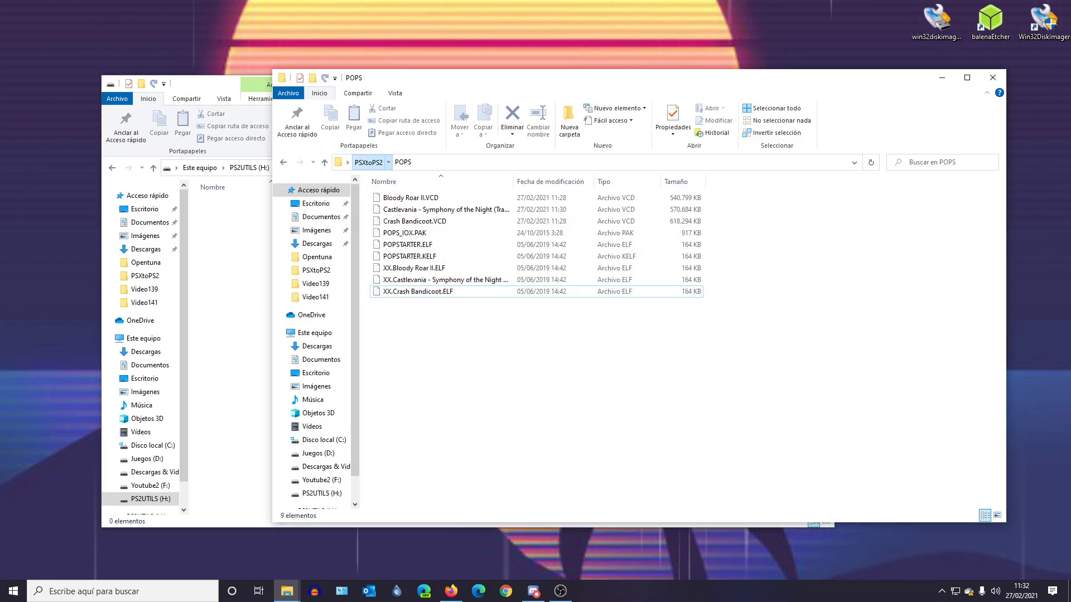
drag(432, 79, 533, 82)
drag(492, 235, 297, 249)
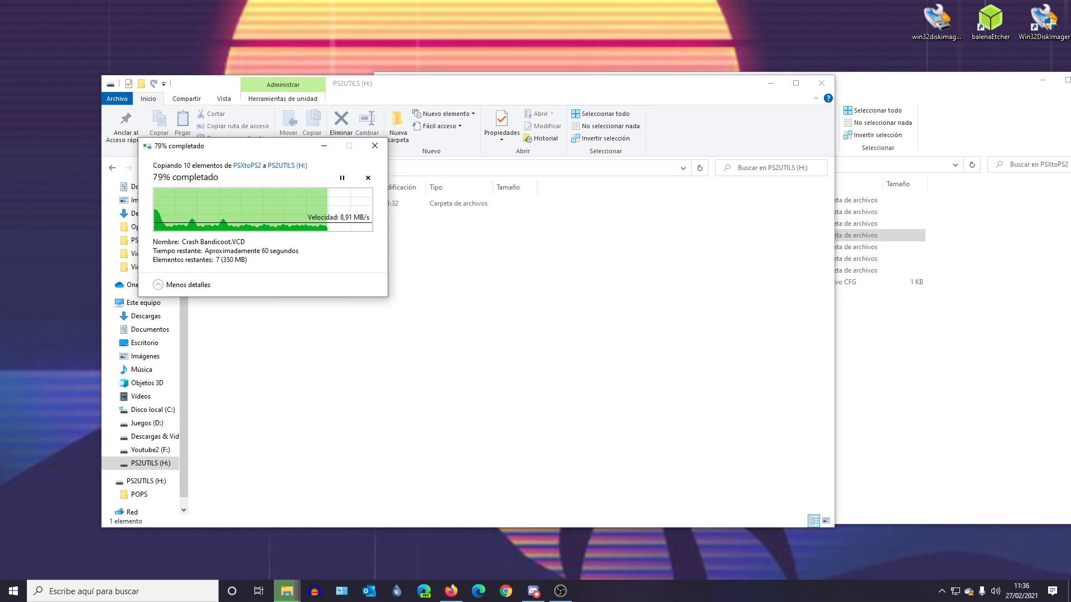
Step: Arrange the copy progress, PS2UTILS (H:) and PSXtoPS2 windows so both folders' contents are accessible
drag(231, 145, 292, 10)
drag(861, 83, 975, 81)
drag(467, 84, 361, 80)
click(792, 80)
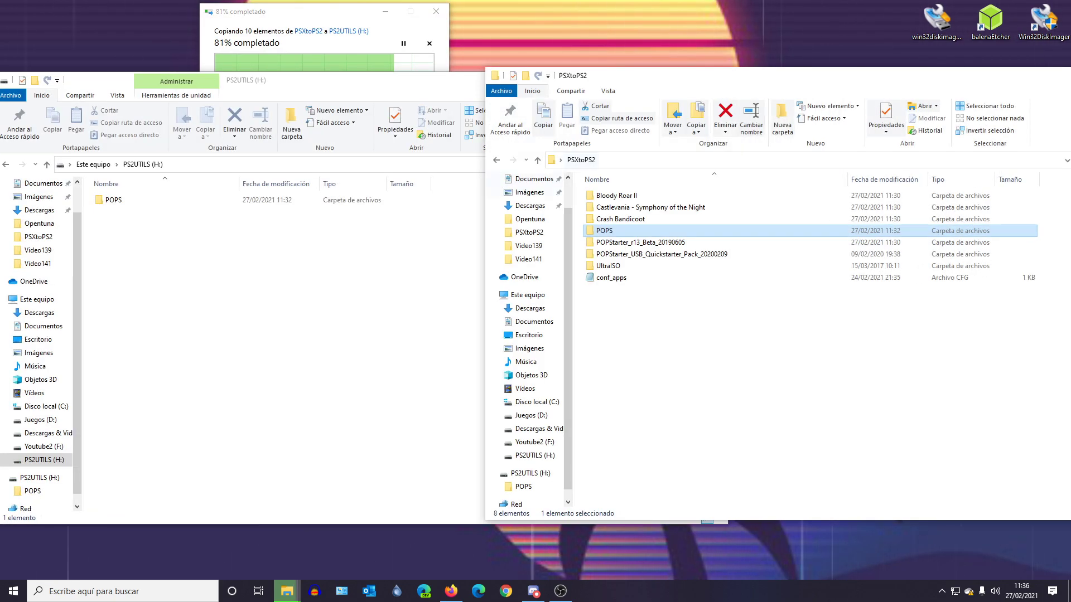
Step: Open a blank document in Notepad (Bloc de notas) and place it over the PS2UTILS (H:) window
right_click(158, 300)
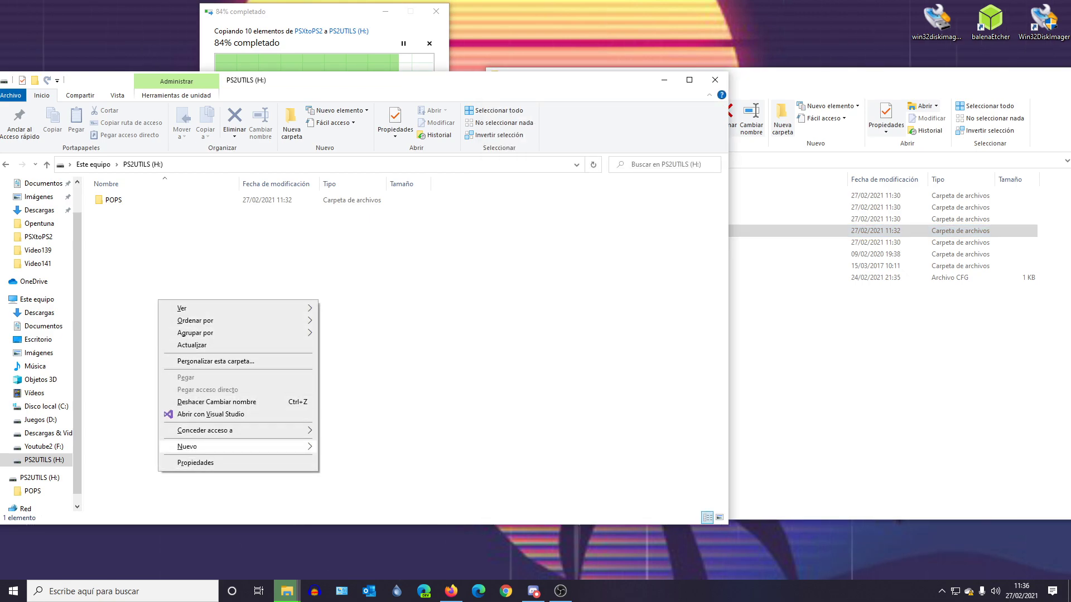
click(123, 591)
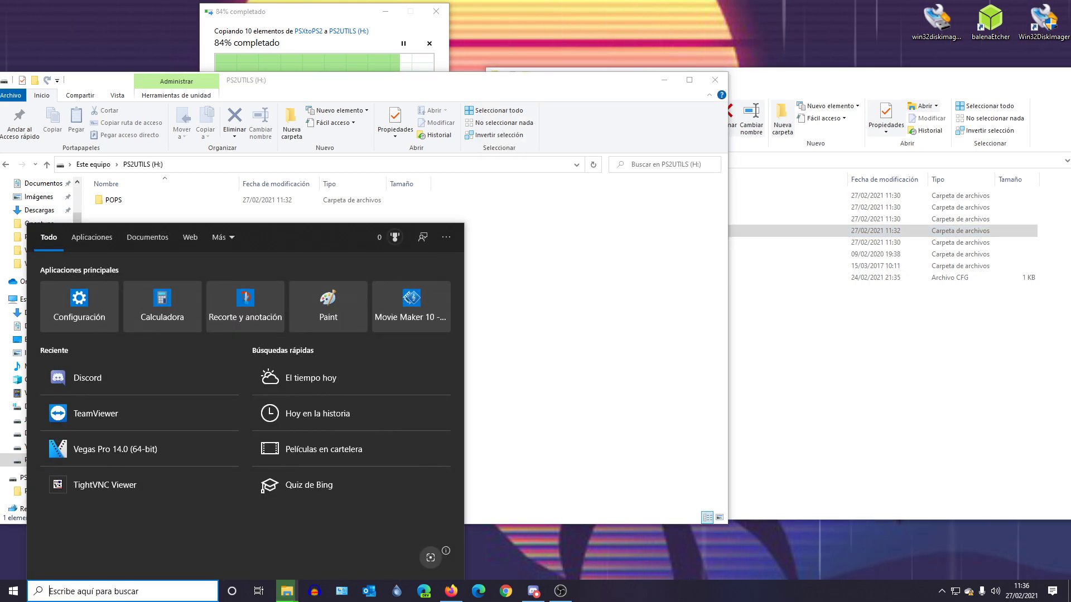
text(NOTE)
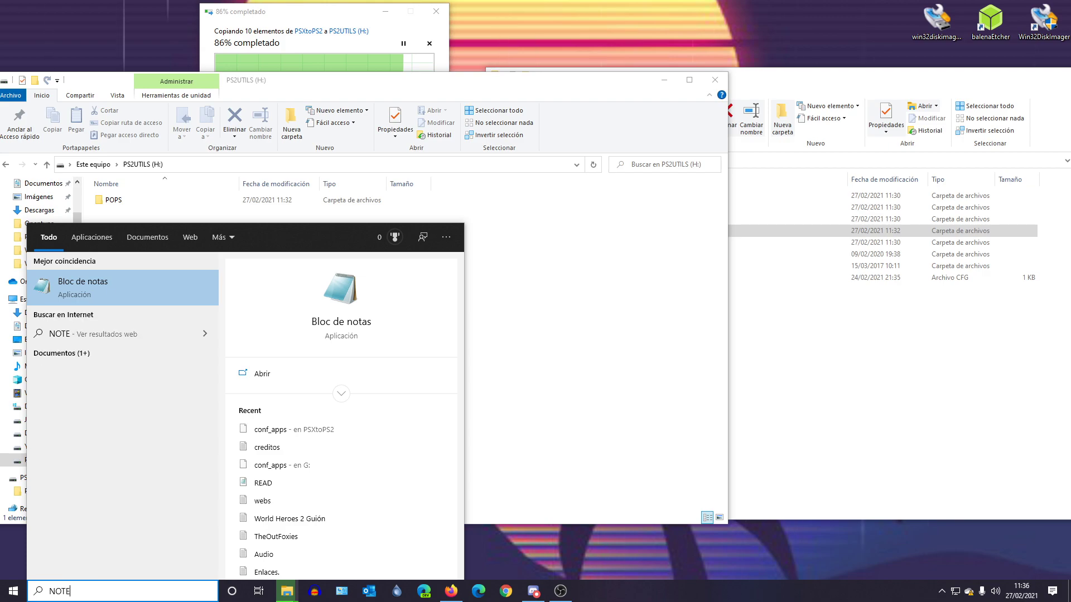
key(Return)
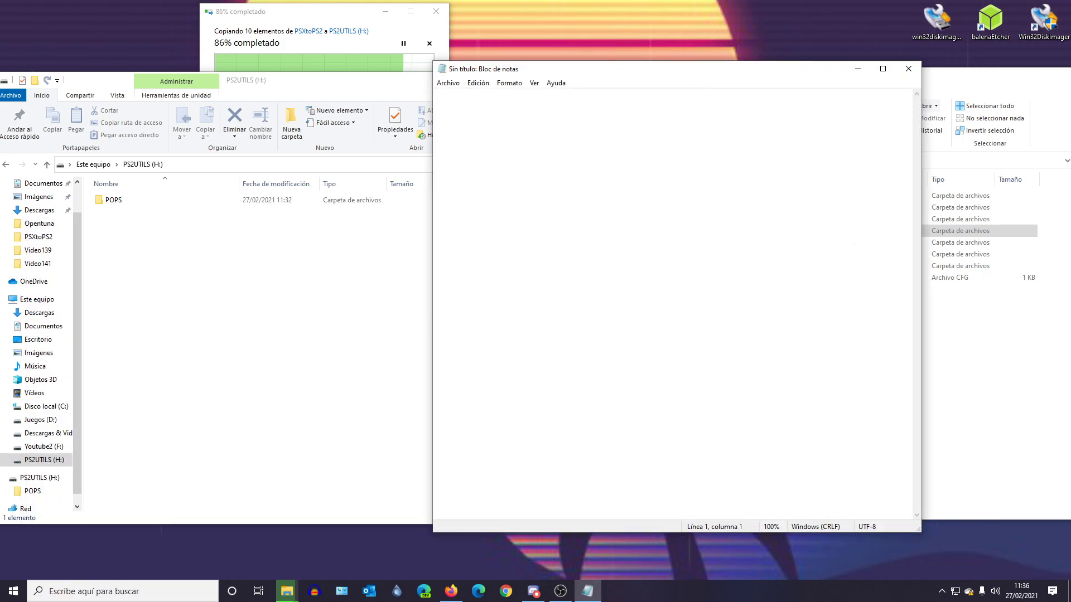
drag(581, 71, 252, 72)
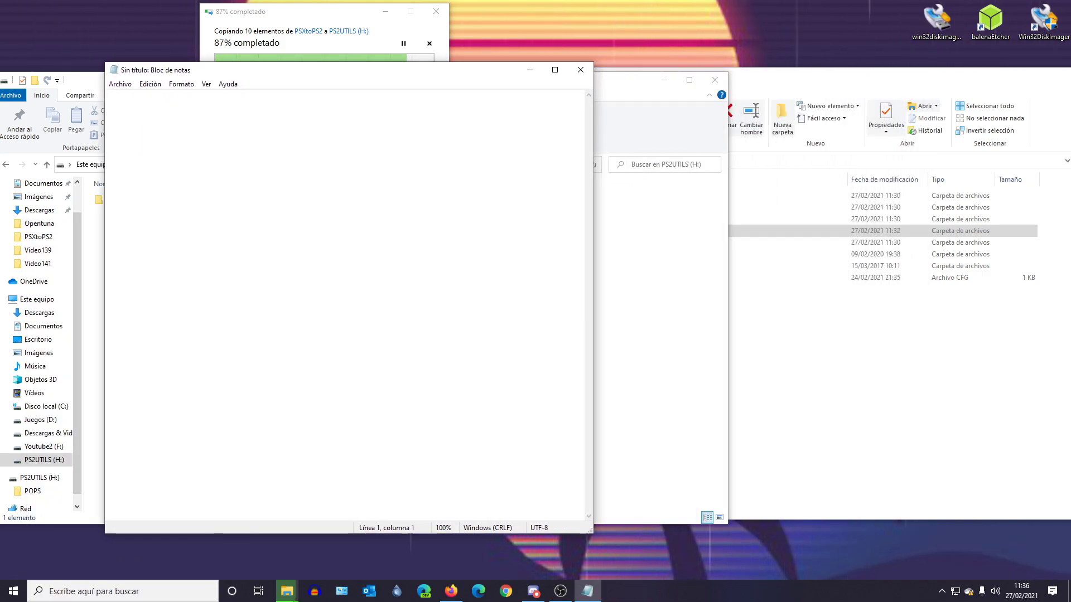
Step: Begin saving the blank document to the root of PS2UTILS (H:) with the file type Todos los archivos
click(831, 357)
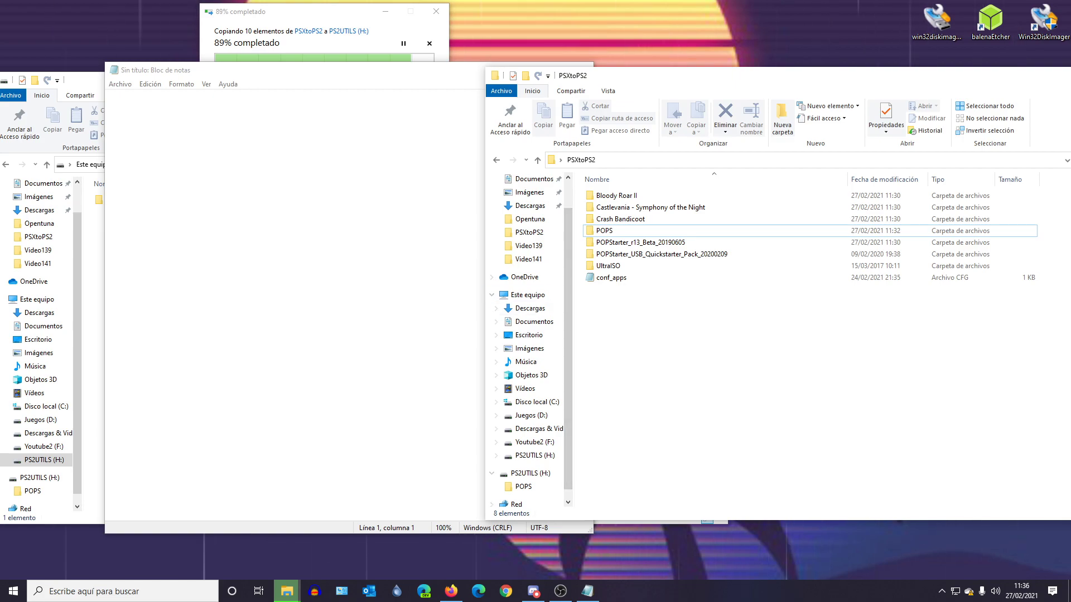
click(120, 84)
key(Return)
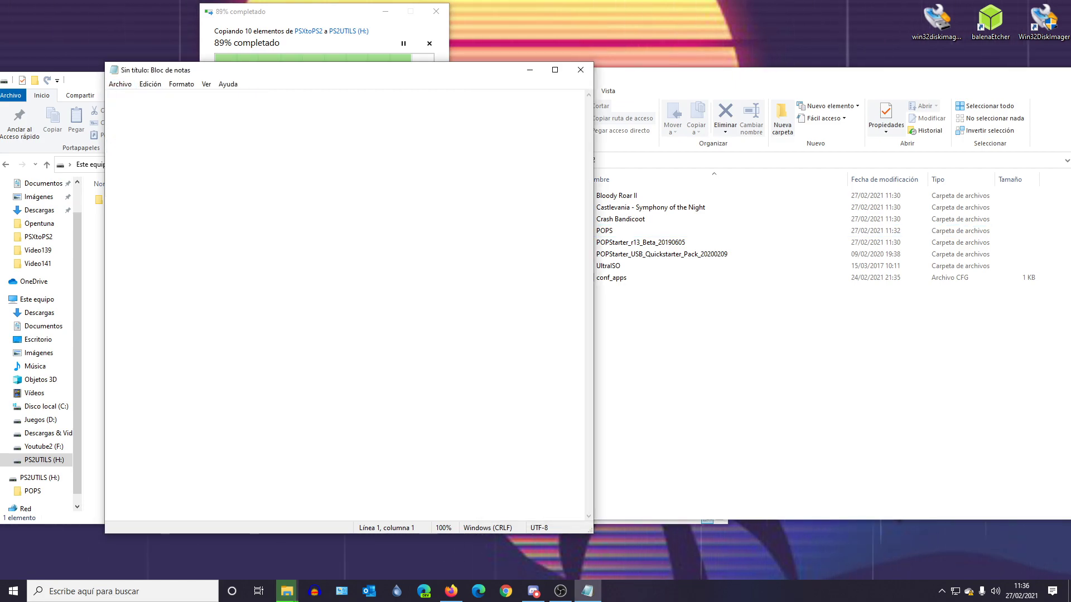
scroll(151, 279, down, 2)
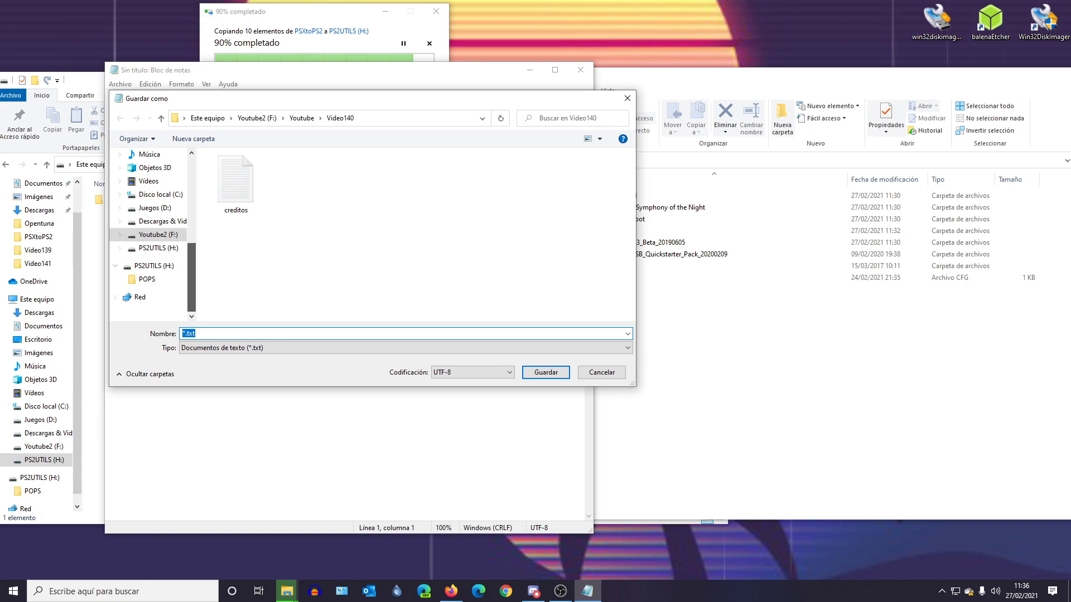
click(158, 248)
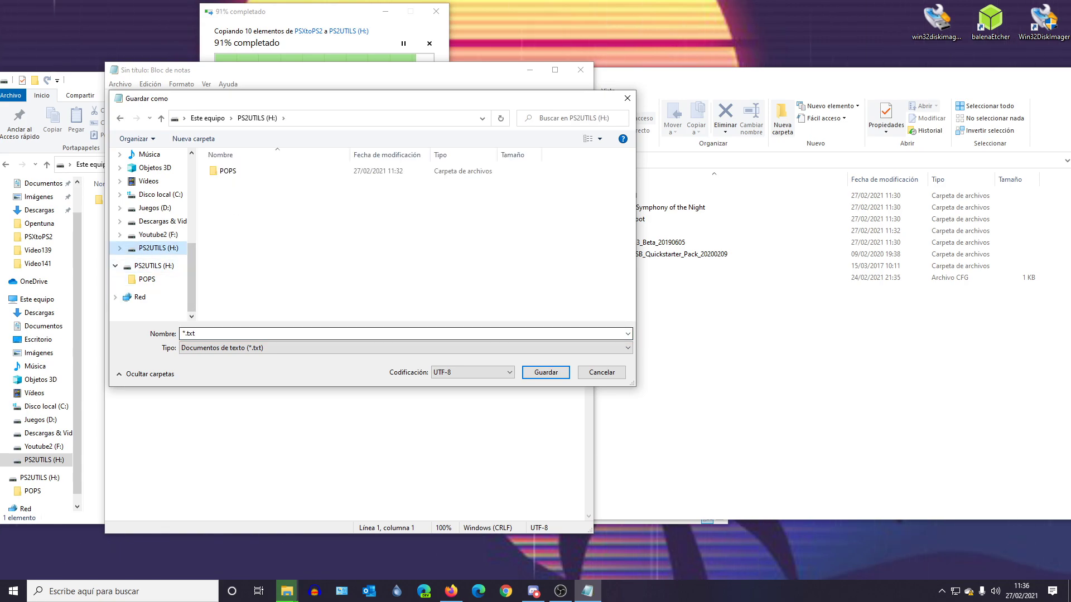
click(406, 348)
click(208, 367)
Step: Name the blank file conf_apps.cfg and save it on PS2UTILS (H:)
click(390, 334)
click(725, 346)
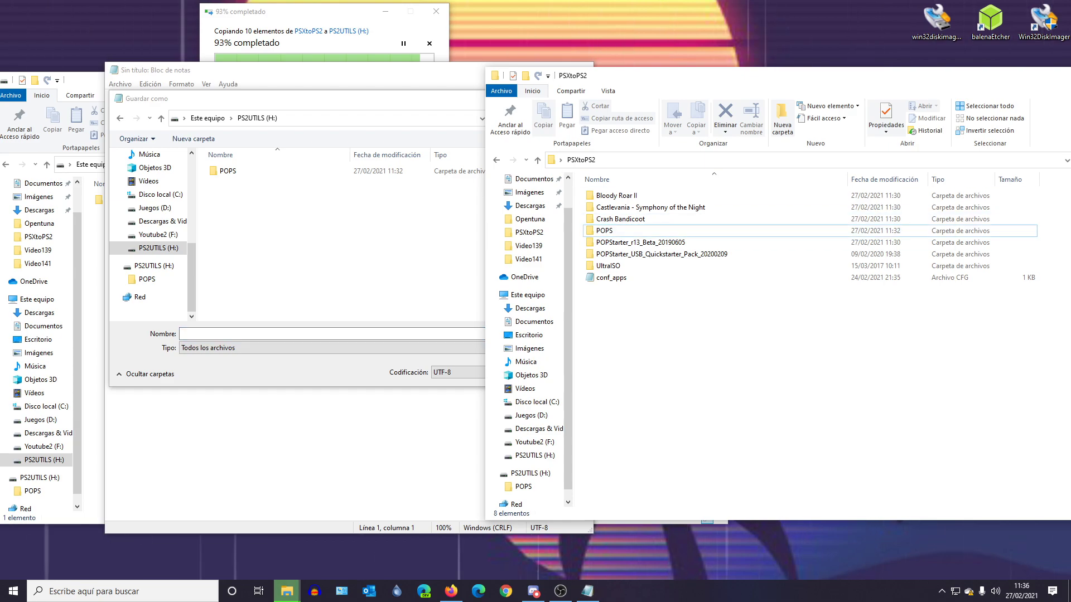
drag(650, 77, 766, 74)
click(391, 334)
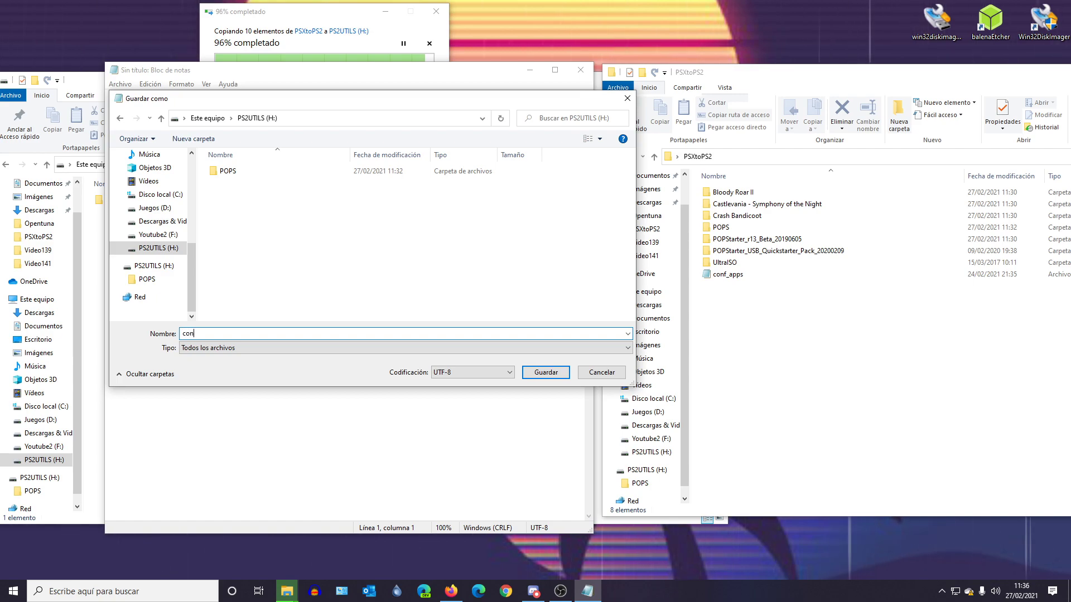
text(conf_)
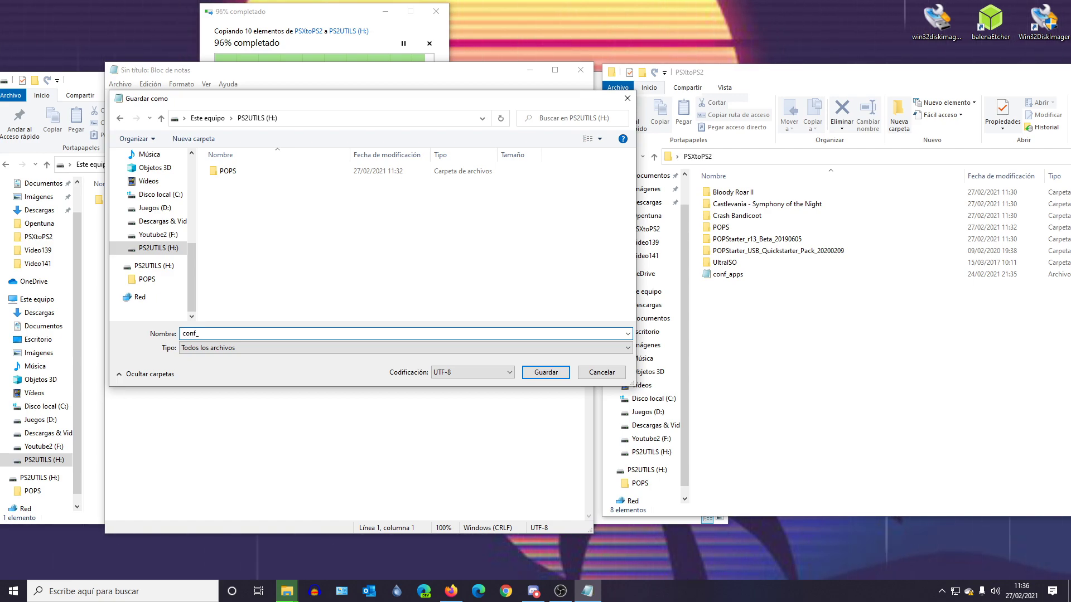
text(apps.cfg)
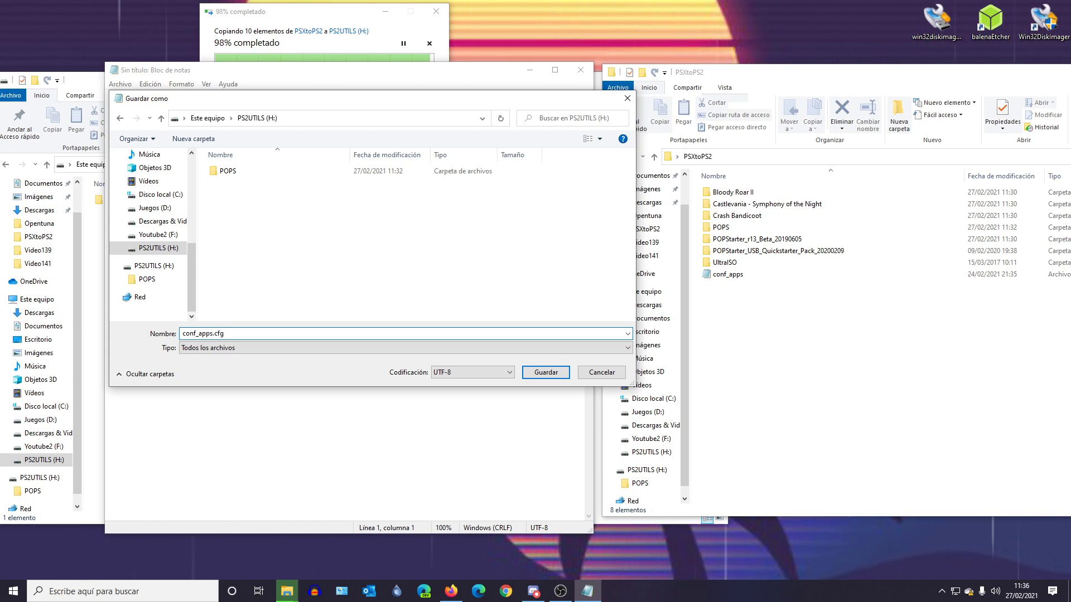
click(546, 372)
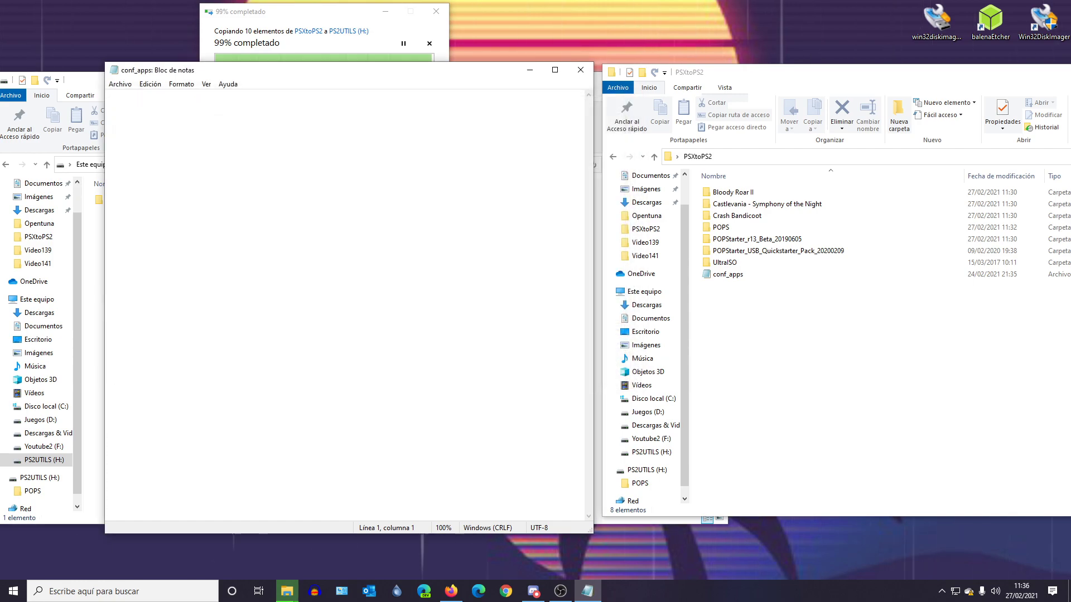
Step: Close Notepad and refresh the file listing of PS2UTILS (H:)
click(581, 70)
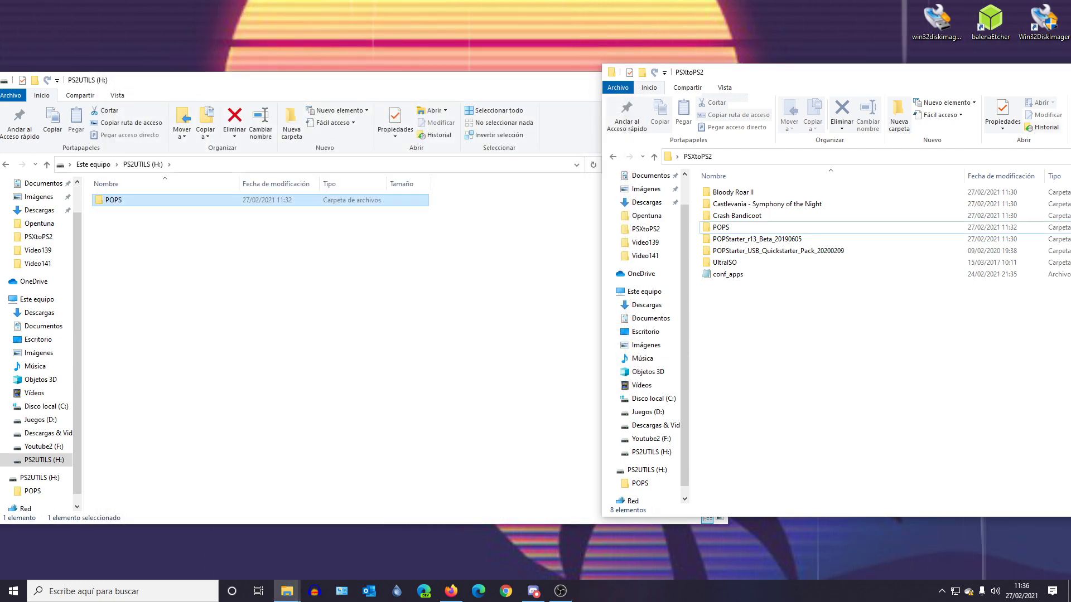
right_click(187, 274)
click(220, 318)
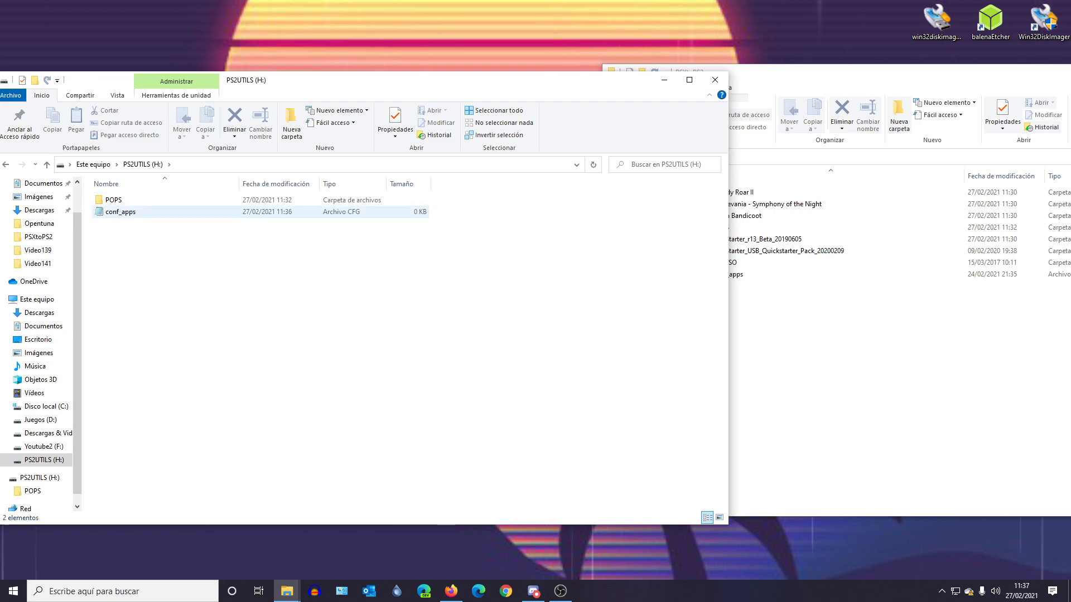
Step: Open the blank conf_apps file on PS2UTILS (H:) and the prepared conf_apps file from PSXtoPS2 in Notepad
click(123, 212)
click(792, 228)
click(748, 274)
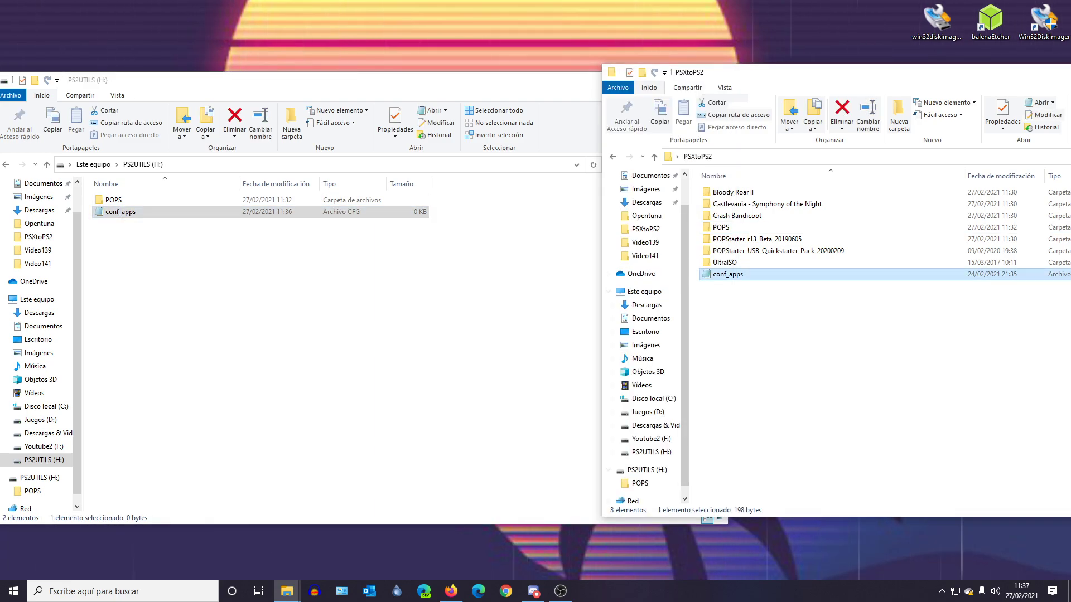
click(346, 312)
double_click(123, 212)
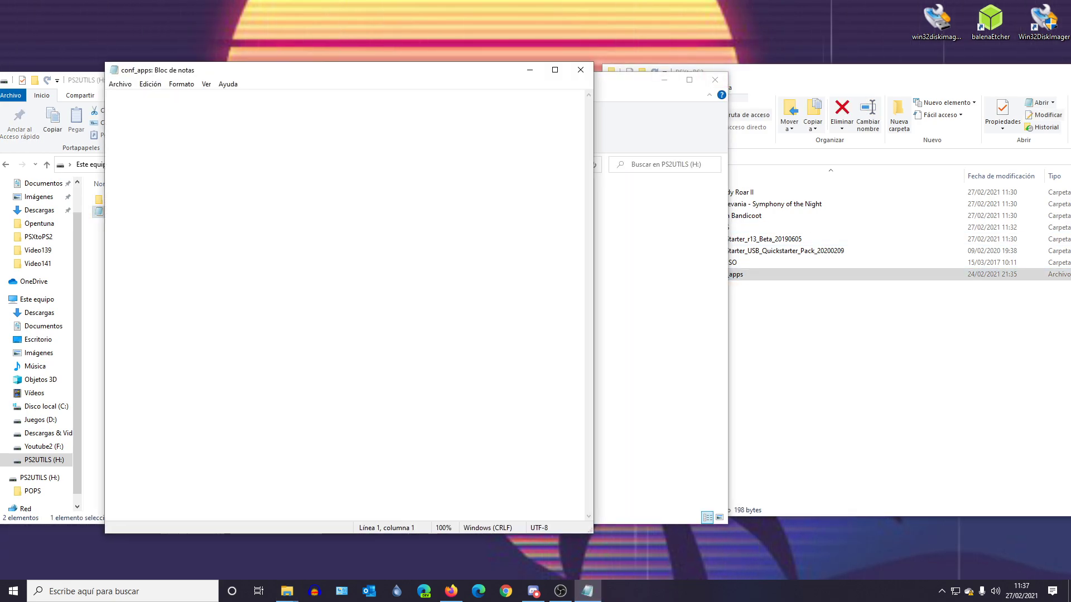
click(792, 323)
double_click(728, 274)
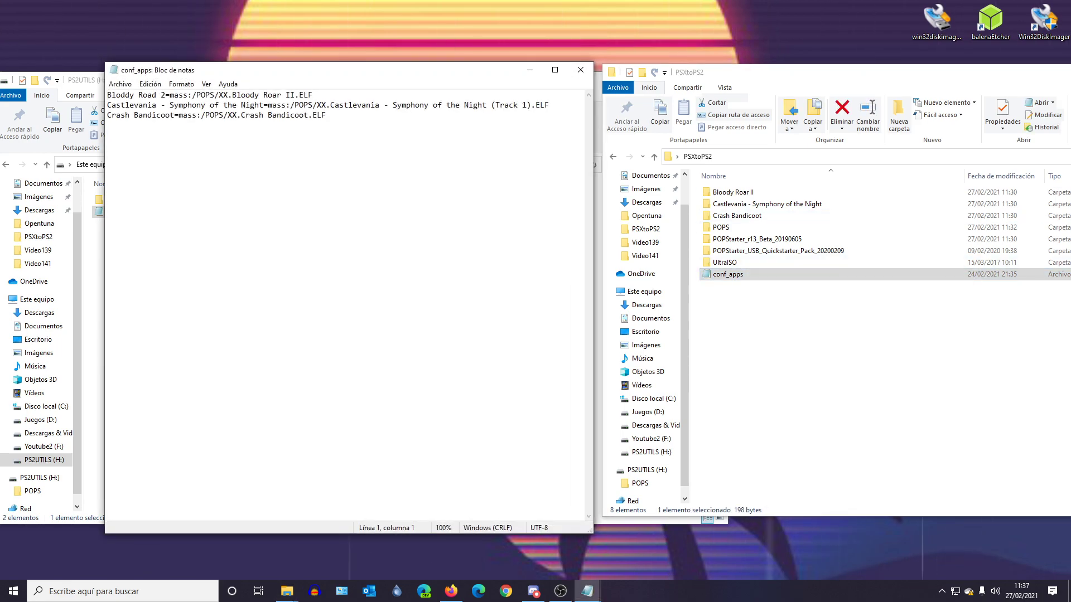
Step: Place the two conf_apps documents side by side and enter Bloddy Road 2=mass:/POPS/XX.Bloody Roar II.ELF in the blank one
drag(735, 107, 935, 77)
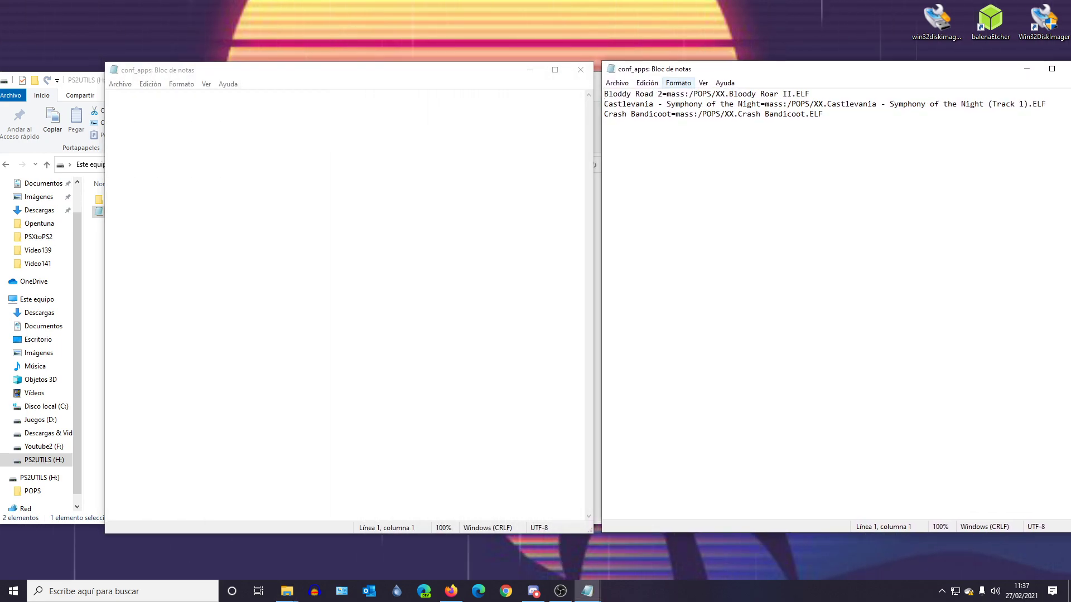
click(345, 167)
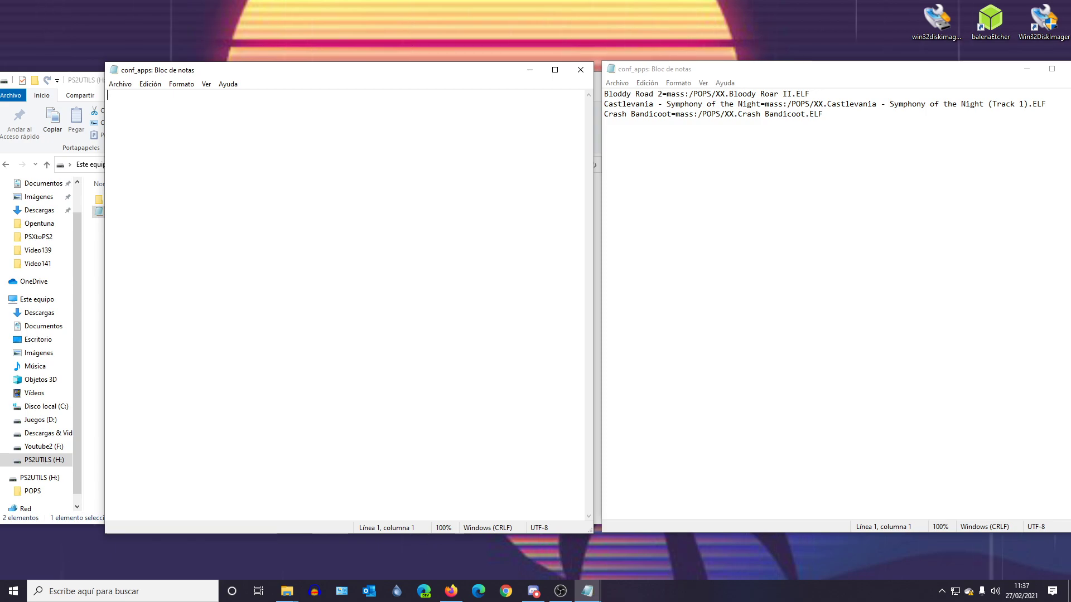
text(B)
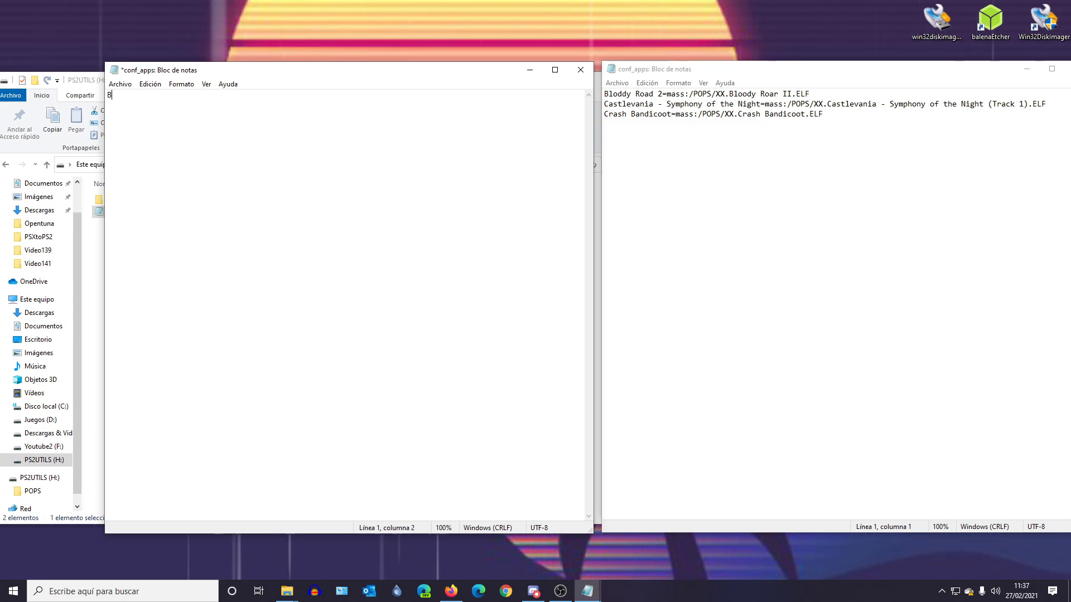
text(lod)
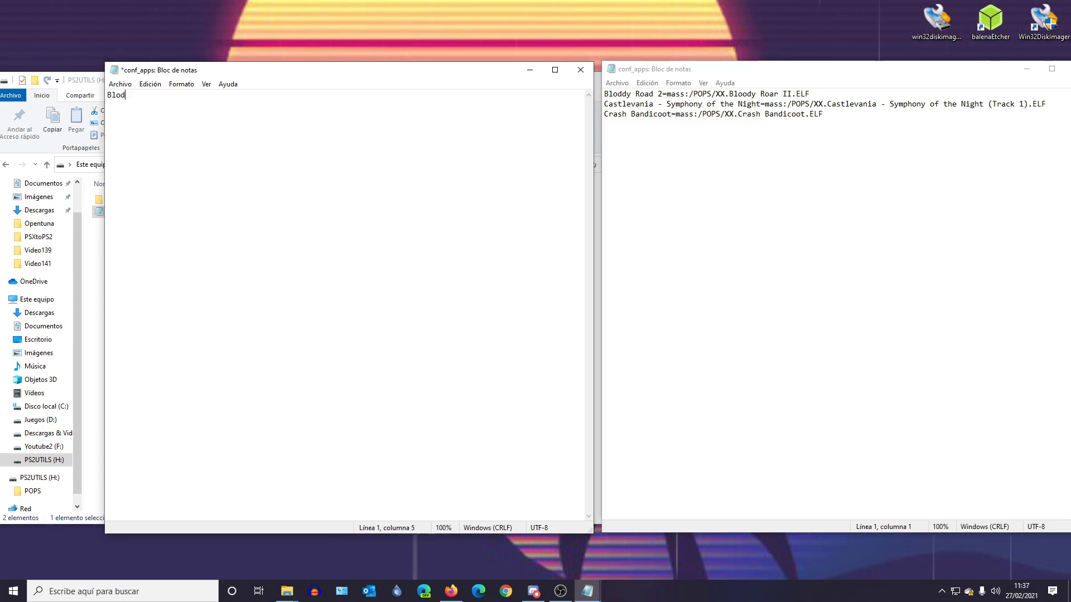
text(dy)
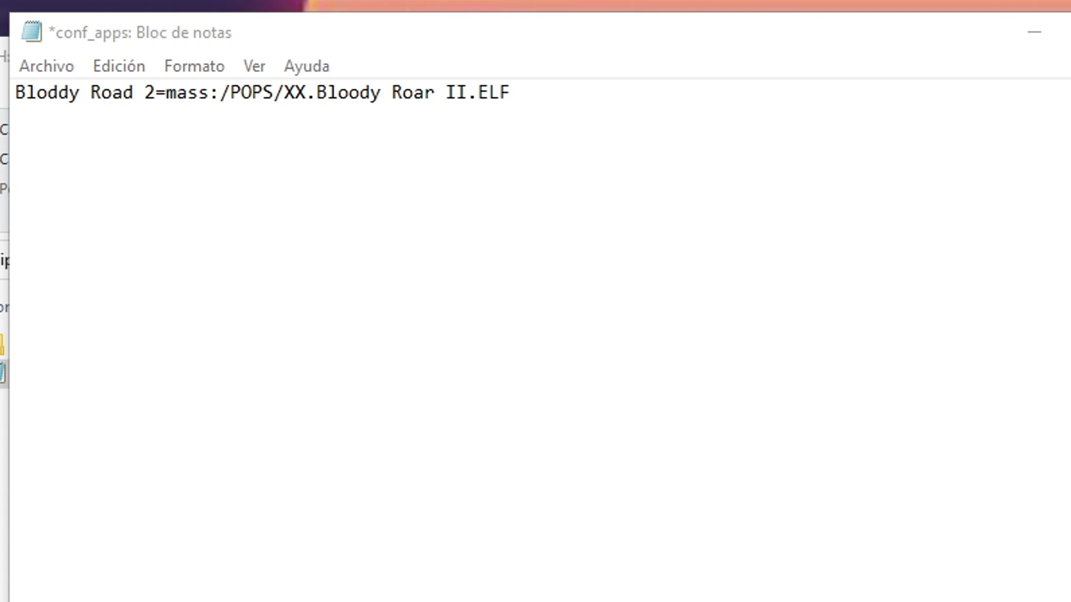
Step: Paste the Castlevania and Crash Bandicoot launcher lines below the Bloddy Road 2 line and save the USB drive's conf_apps file
click(15, 116)
right_click(111, 140)
click(160, 256)
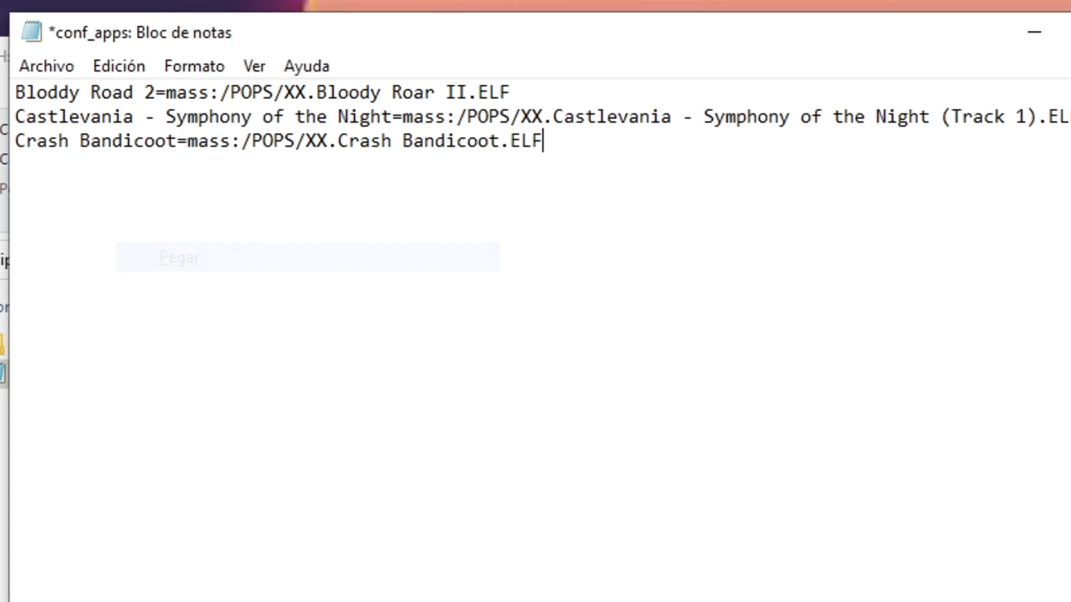
click(46, 65)
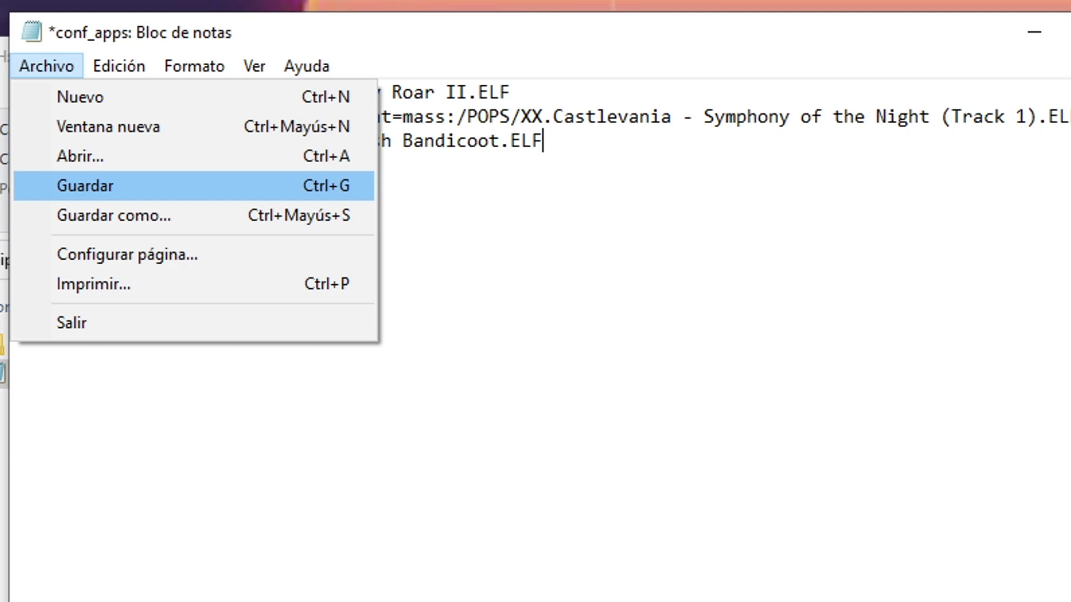
click(73, 184)
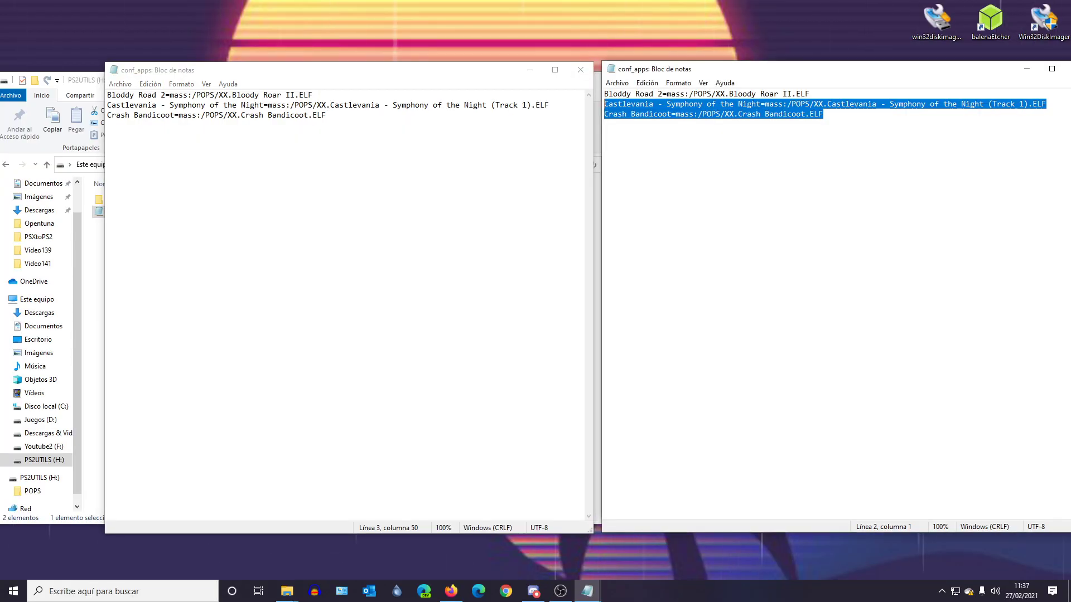
Step: Close the prepared conf_apps document, open the POPS folder on PS2UTILS (H:) and arrange the saved conf_apps document over it for comparison
click(1066, 70)
drag(852, 48, 897, 48)
drag(474, 77, 776, 74)
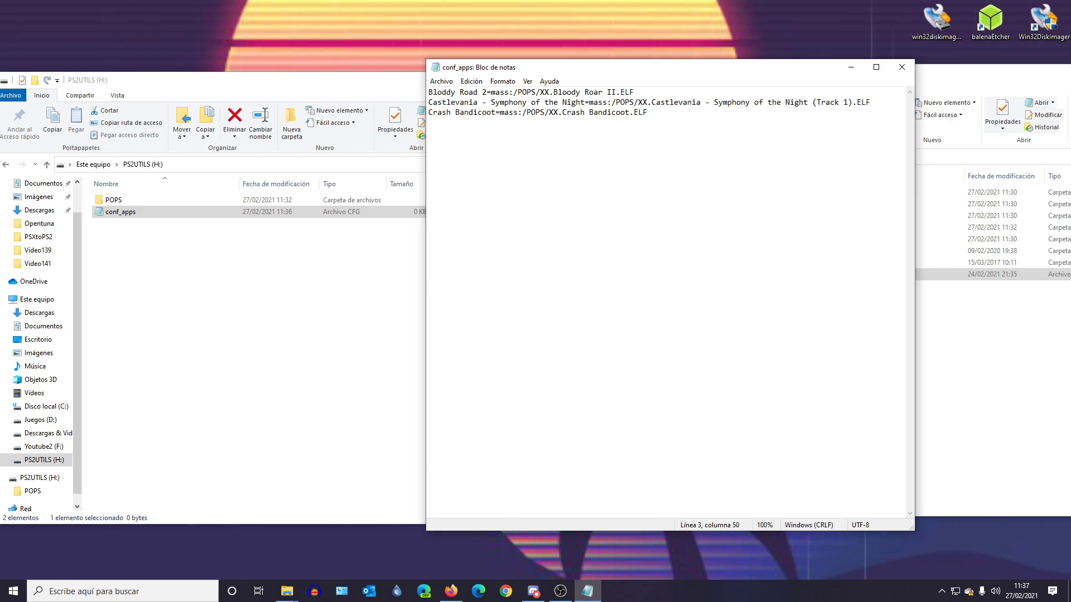
click(1069, 73)
double_click(114, 200)
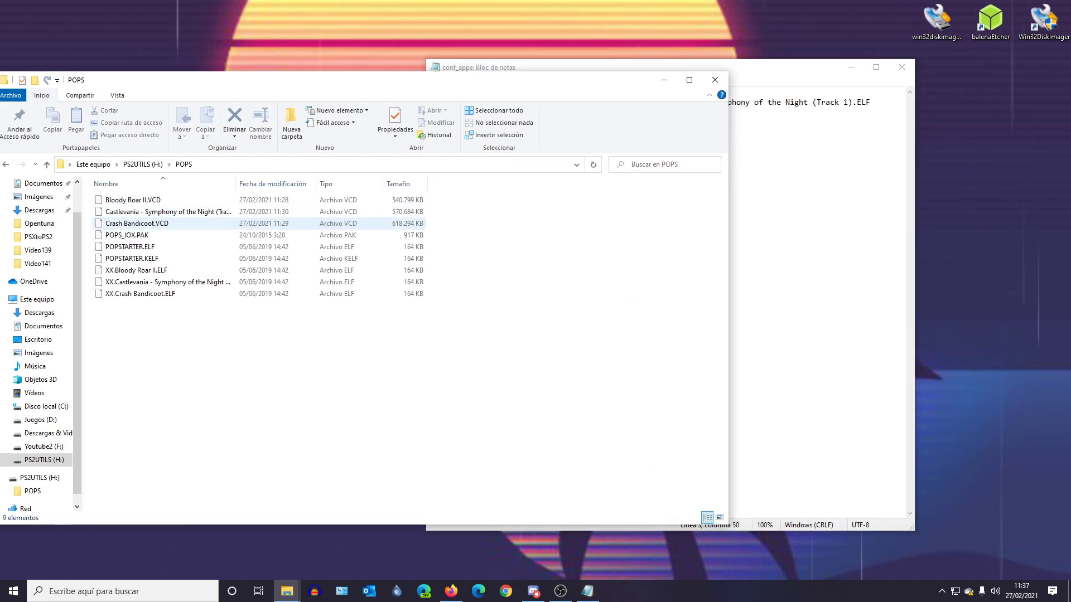
click(803, 267)
drag(636, 72, 502, 193)
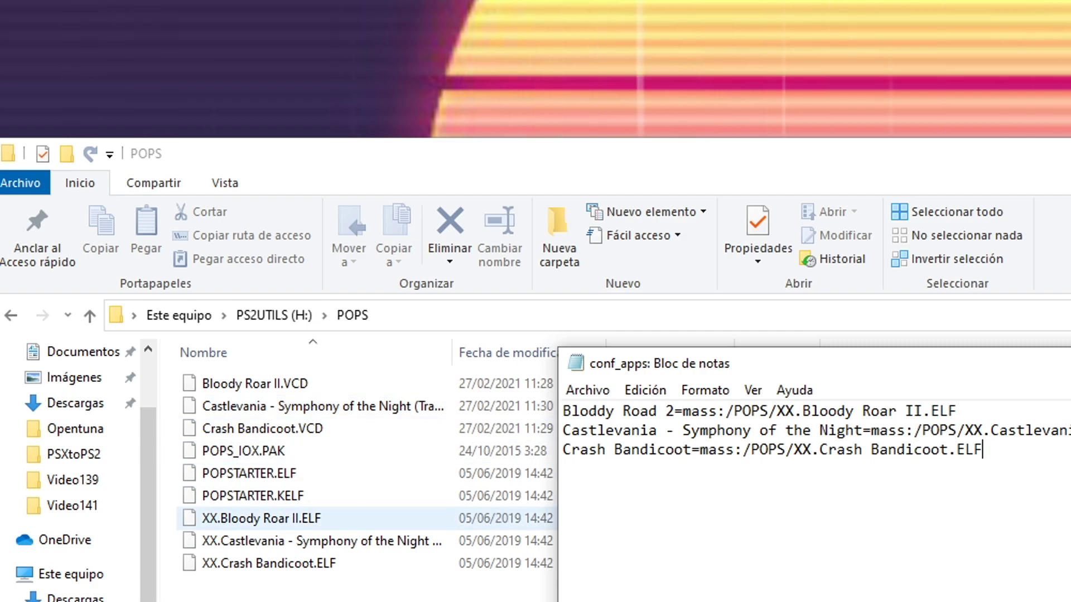
Step: Compare the XX-prefixed ELF file names in the POPS folder with the launcher lines in conf_apps
click(261, 519)
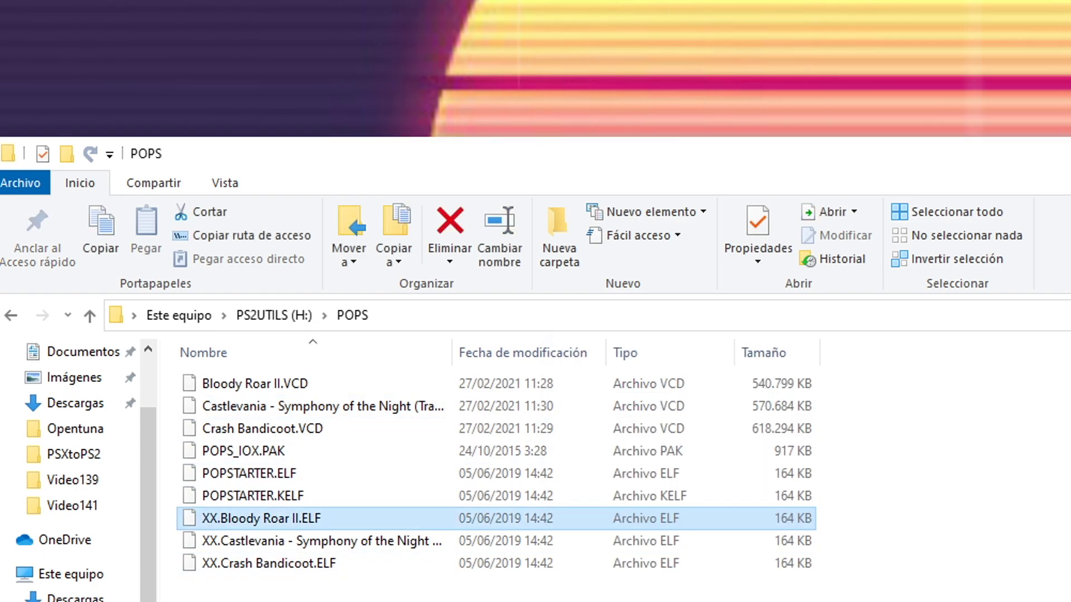
key(alt+Tab)
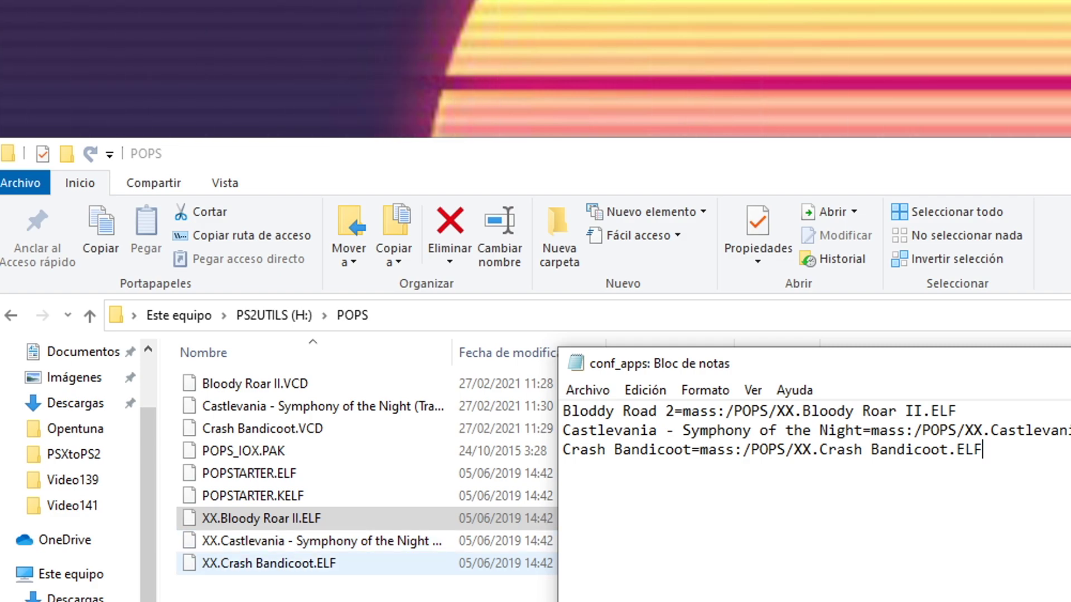
key(ctrl+a)
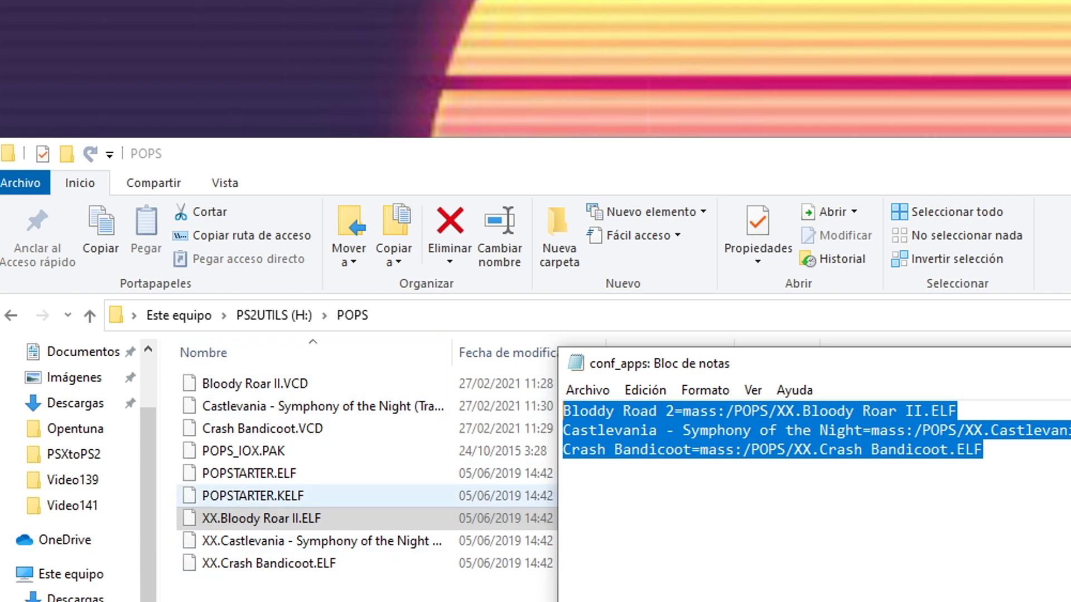
click(244, 451)
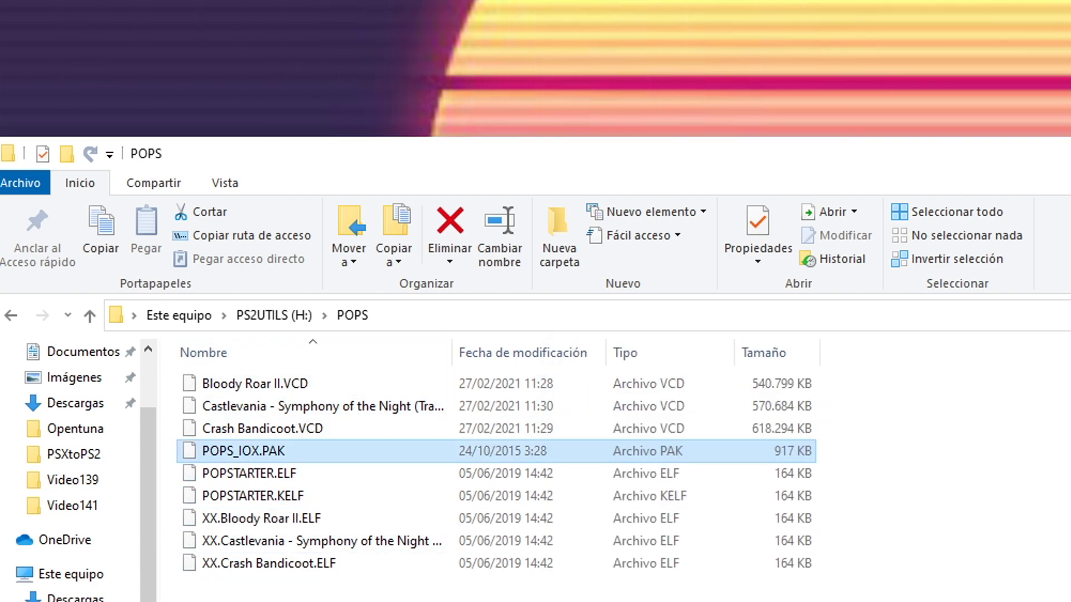
Step: Close the conf_apps document and the POPS folder window
key(alt+Tab)
key(alt+F4)
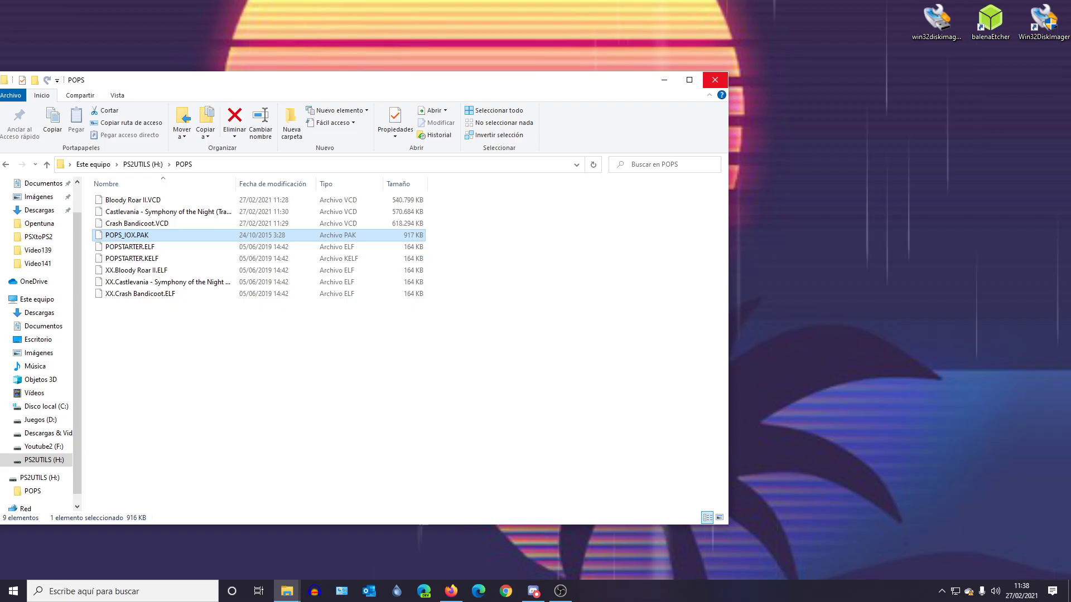
click(714, 79)
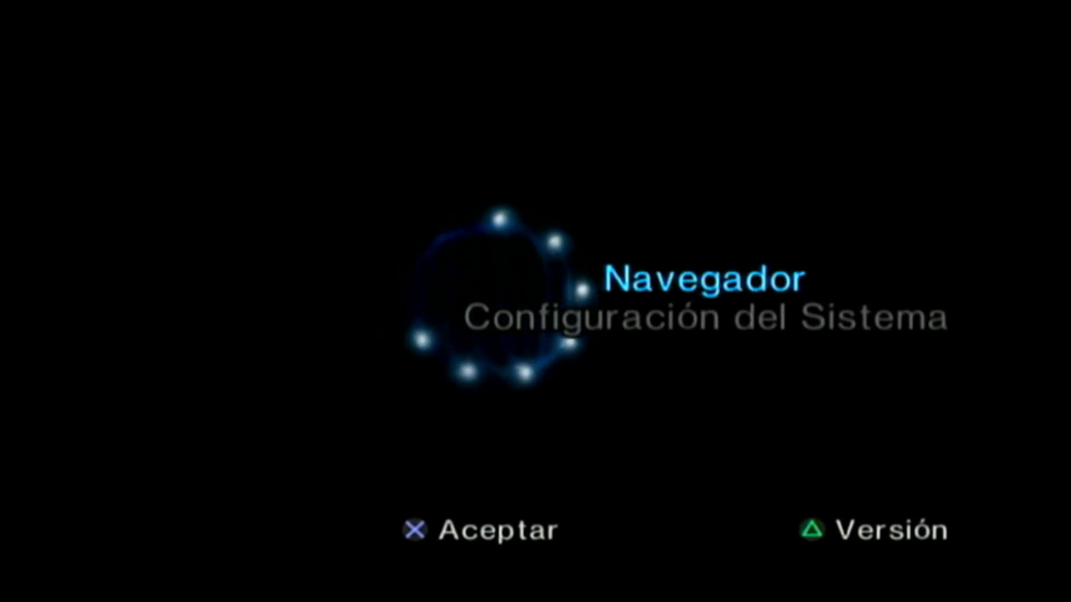
Step: Switch to the PS2, launch Open PS2 Loader and open its general Settings
key(Return)
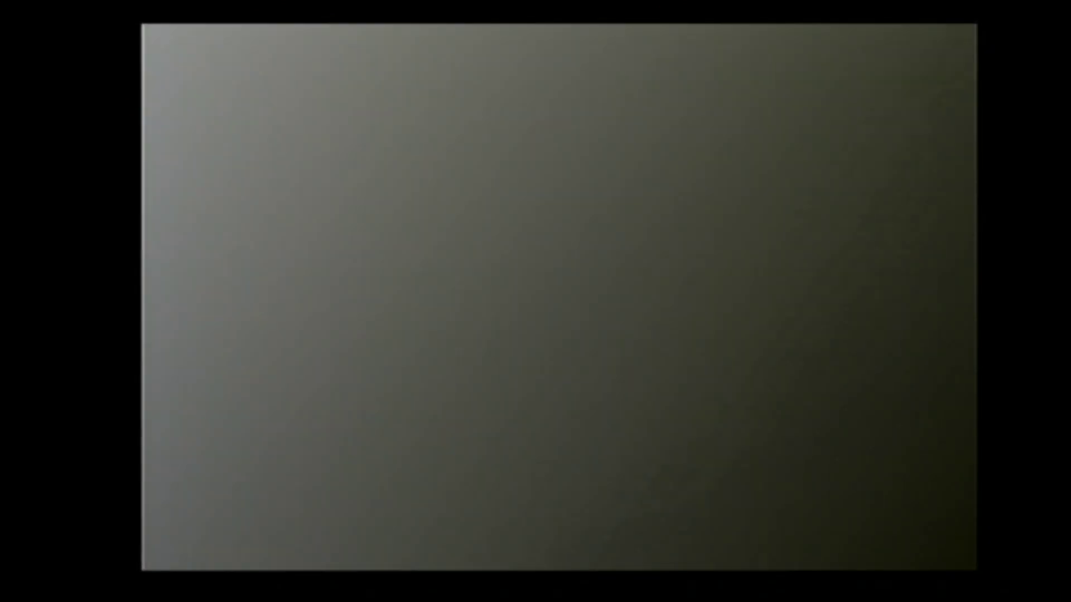
key(Return)
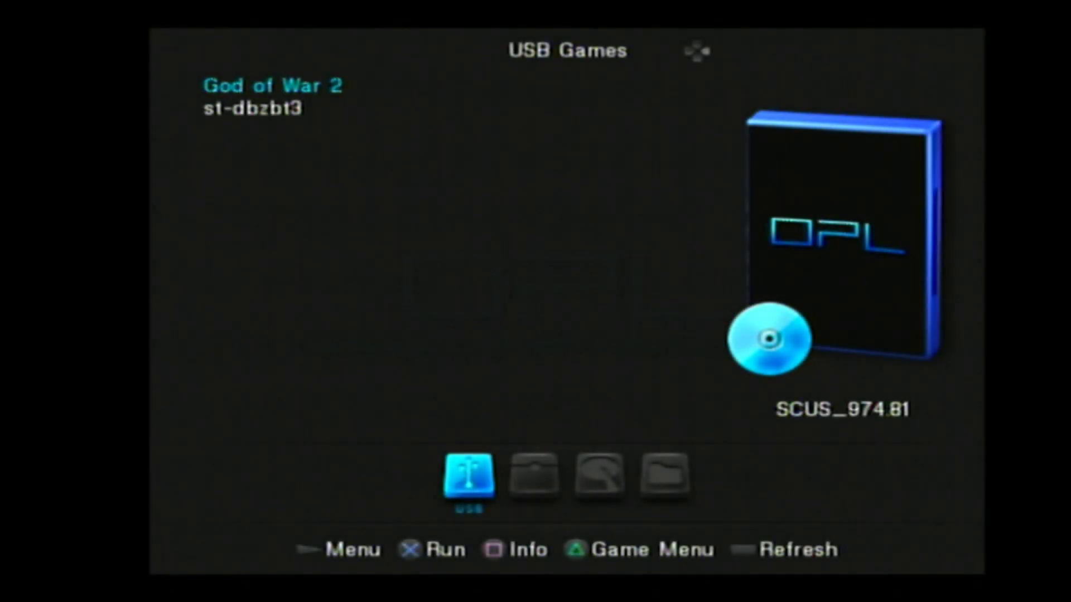
key(Return)
key(Return)
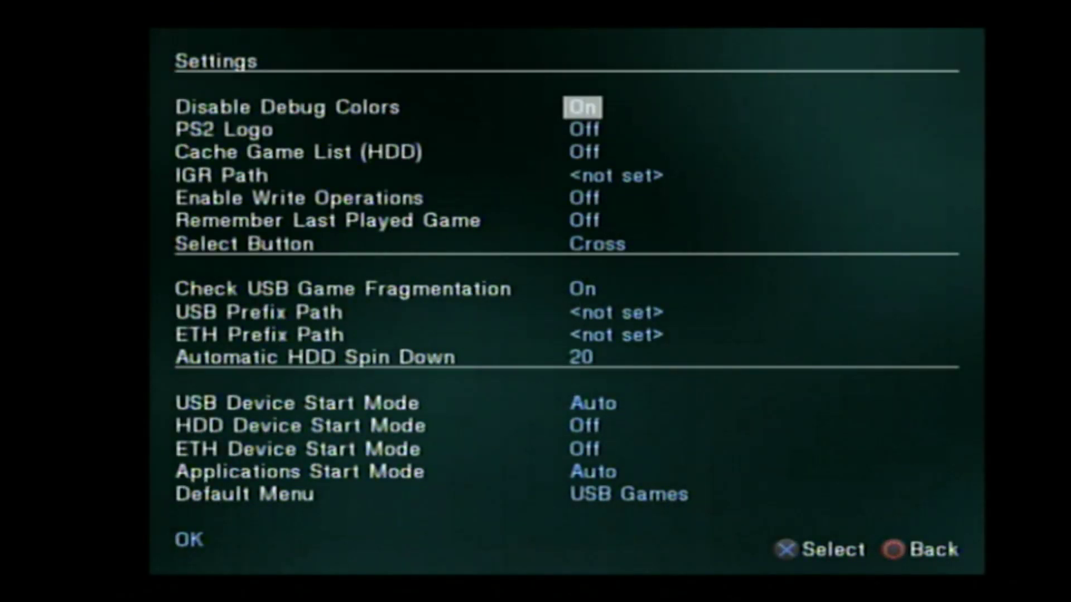
Step: Go through the general settings and check the USB Device Start Mode
key(Down)
key(Down)
key(Down)
key(Down)
key(Down)
key(Down)
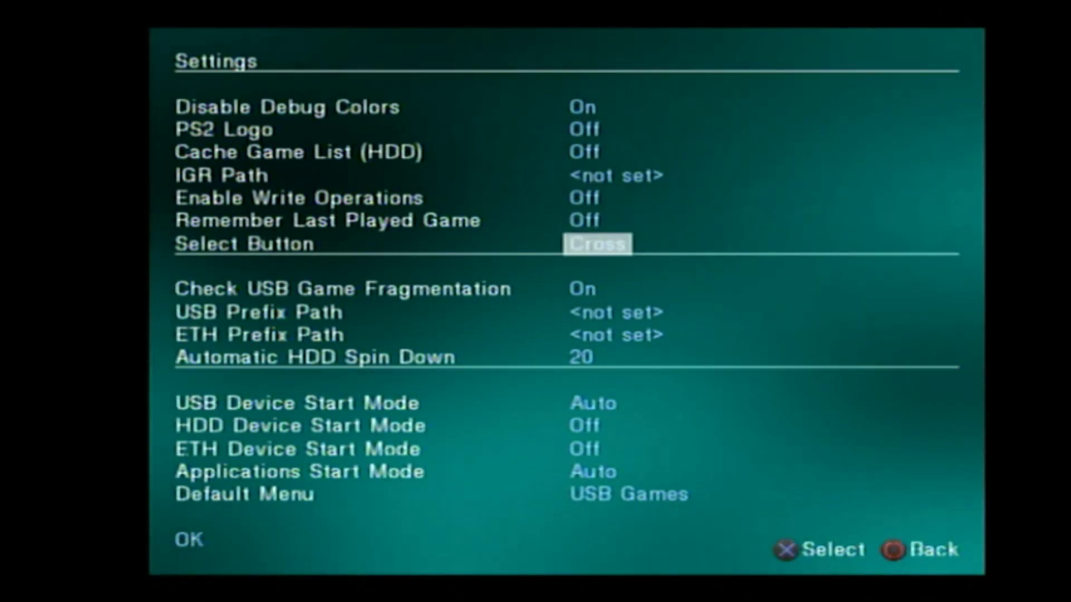
key(Down)
key(Down)
key(Down)
key(Down)
key(Down)
key(Down)
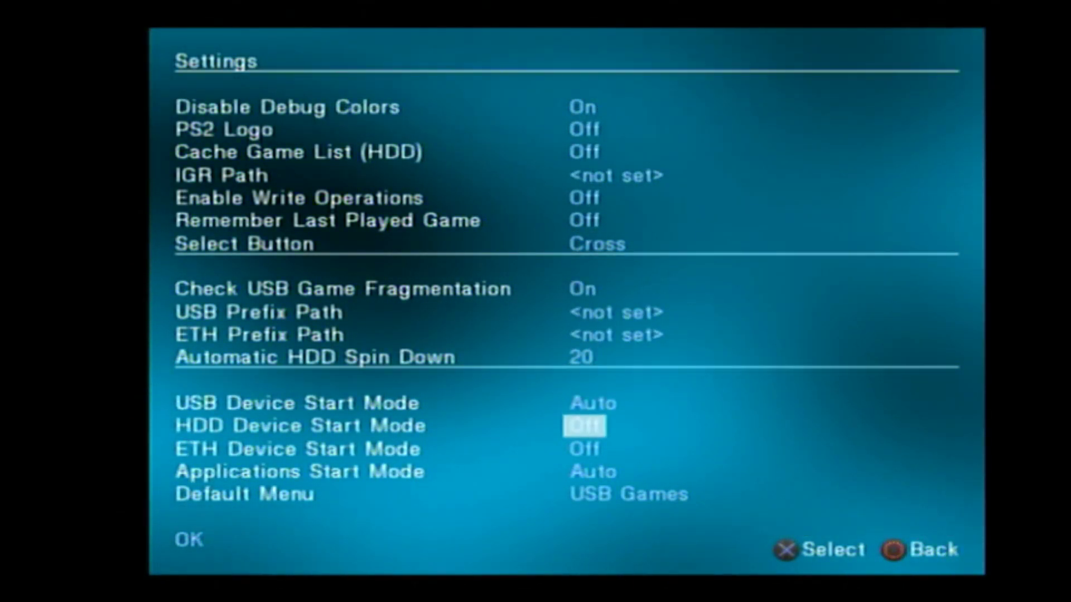
key(Up)
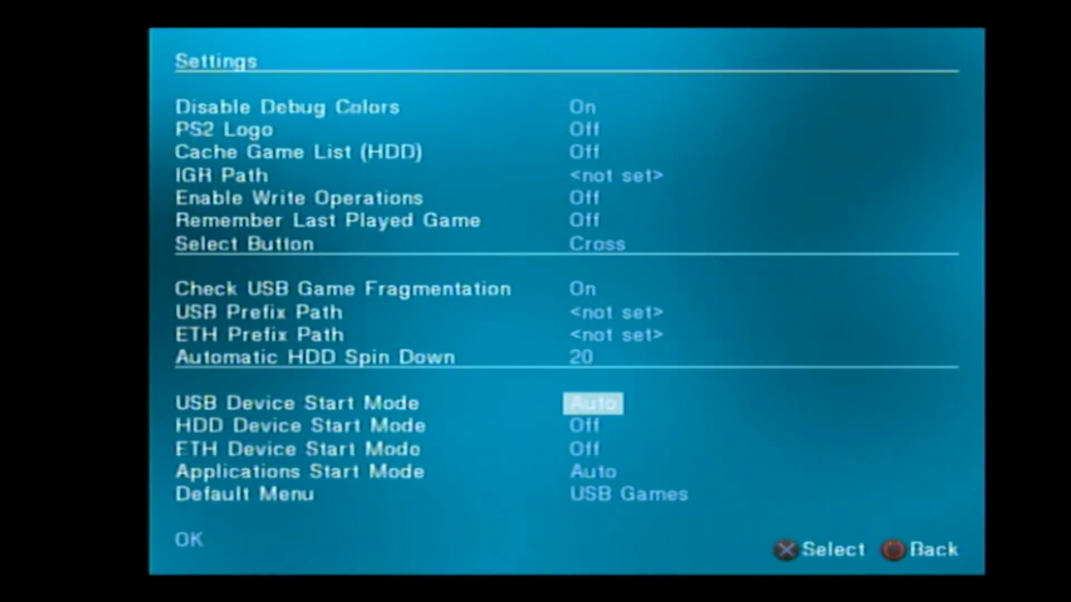
Step: Check the Applications Start Mode and Default Menu options, and accept the settings
key(Down)
key(Down)
key(Down)
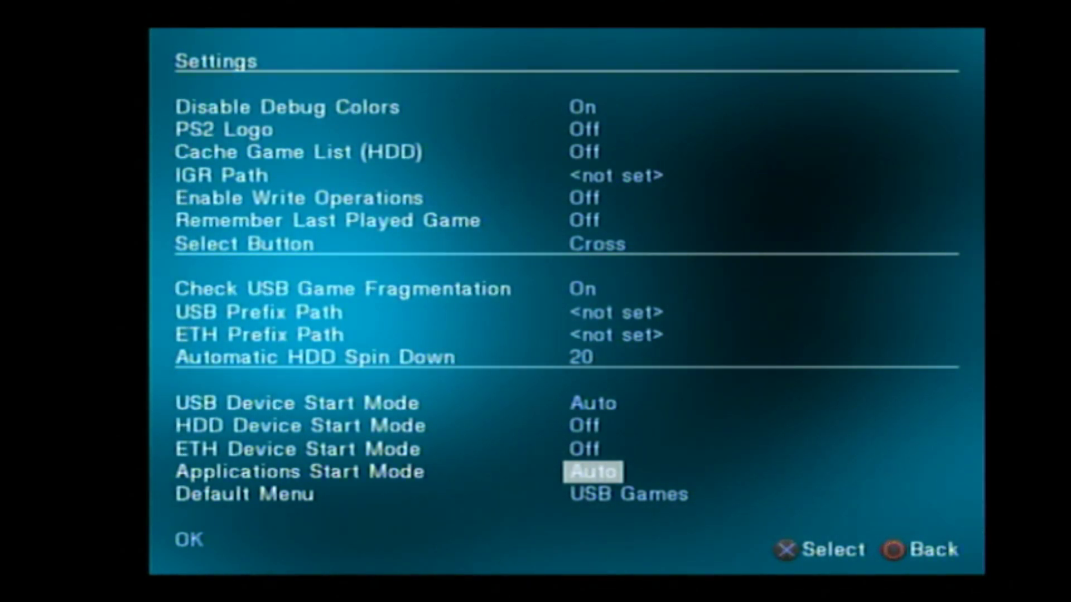
key(Down)
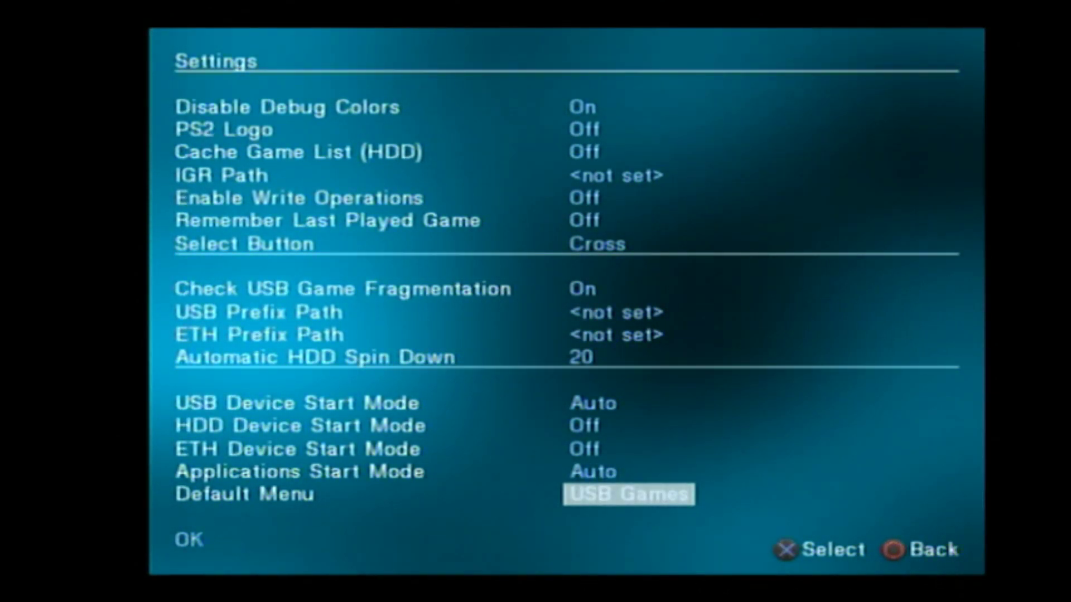
key(Down)
key(Return)
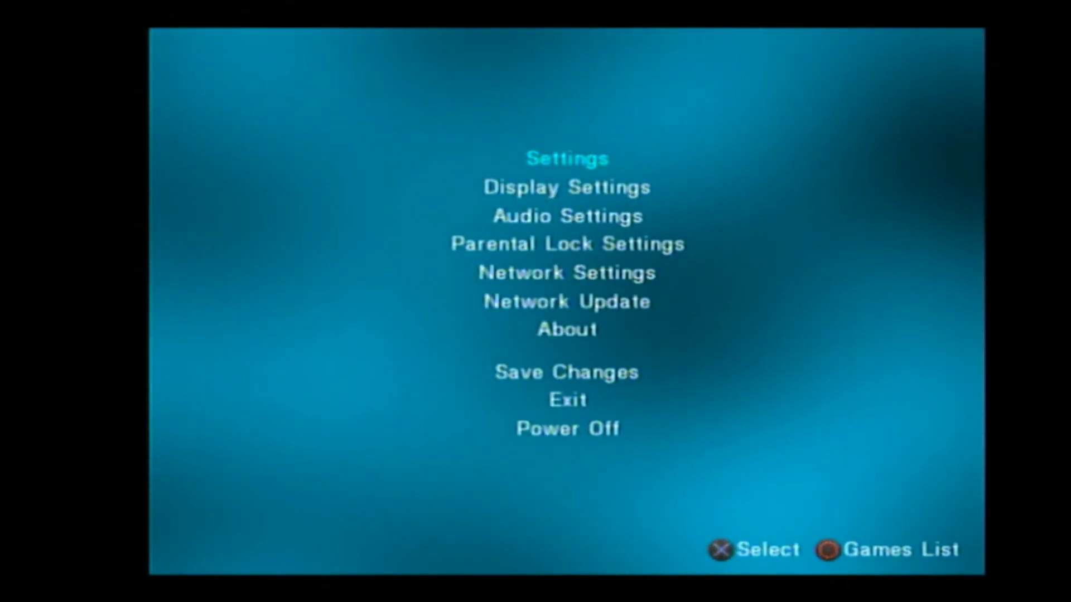
Step: Save the loader's configuration changes and return to the USB Games list
key(Down)
key(Down)
key(Down)
key(Down)
key(Down)
key(Down)
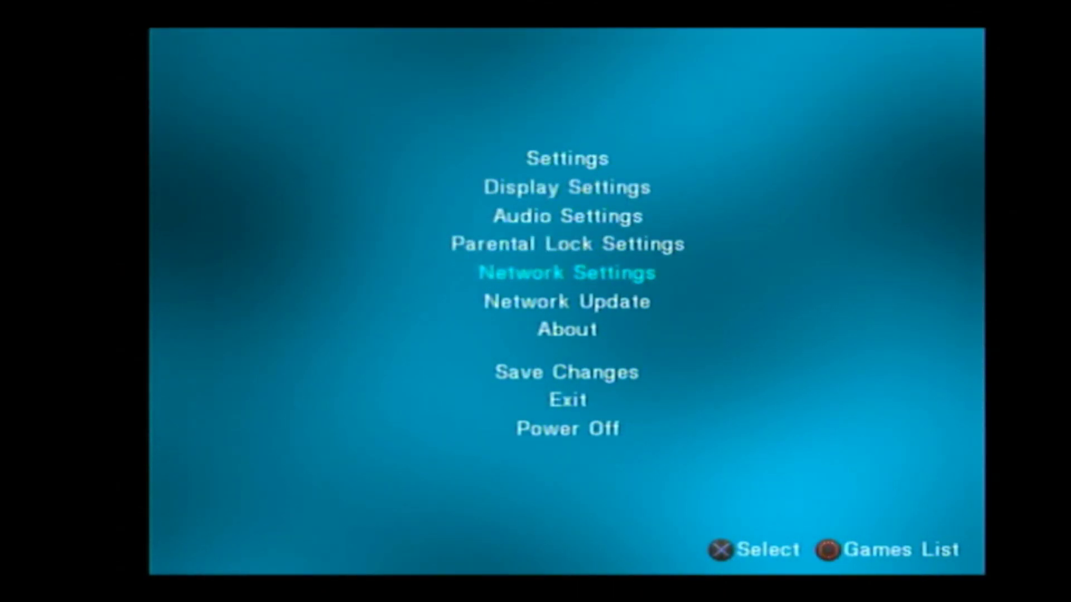
key(Down)
key(Return)
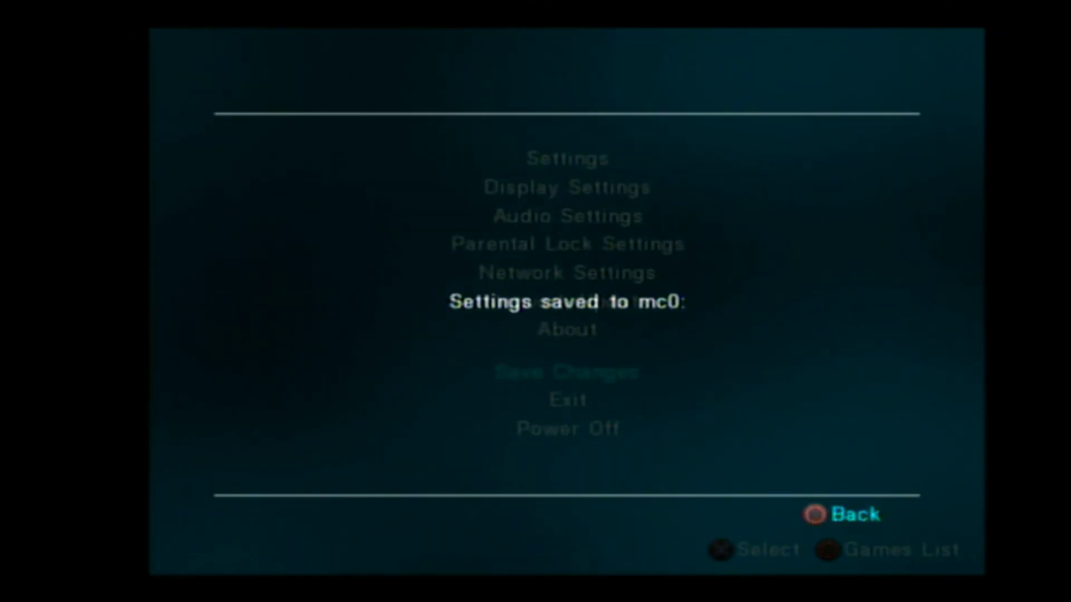
key(Escape)
key(Escape)
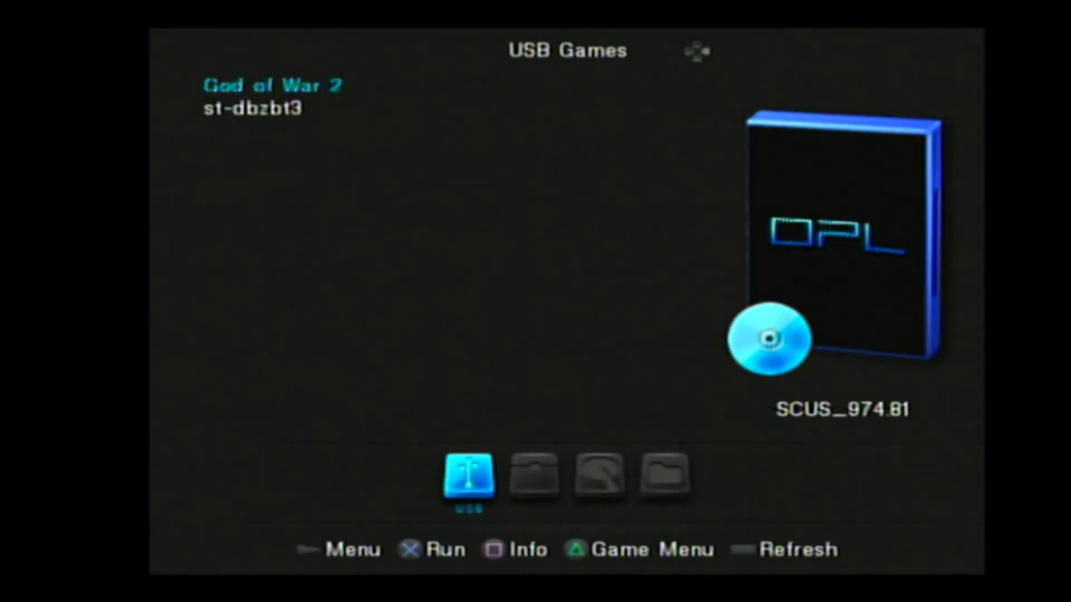
Step: Run Castlevania - Symphony of the Night from the Apps list
key(Left)
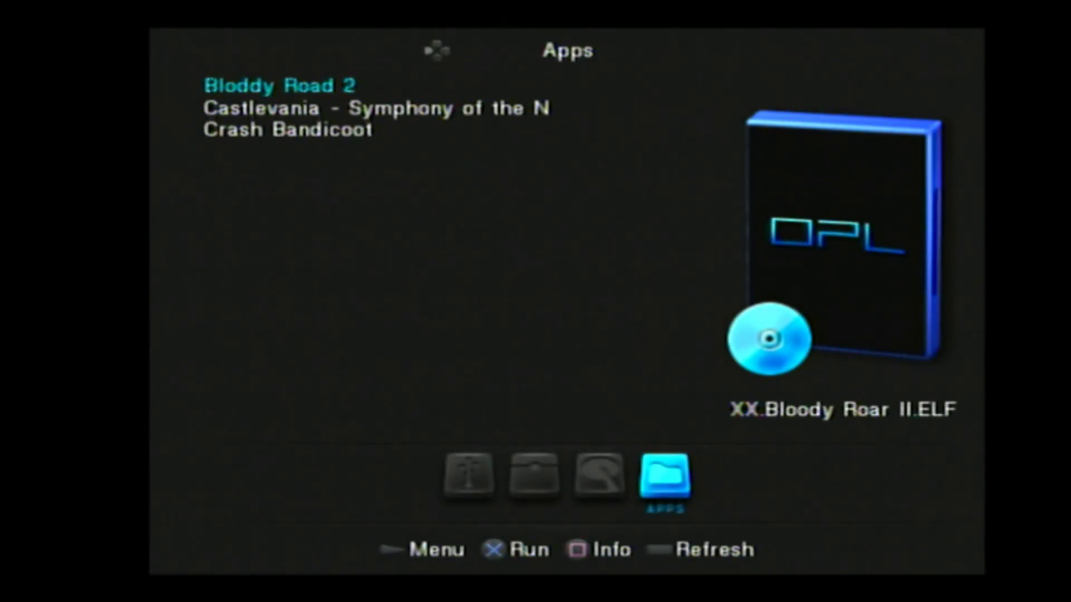
key(Down)
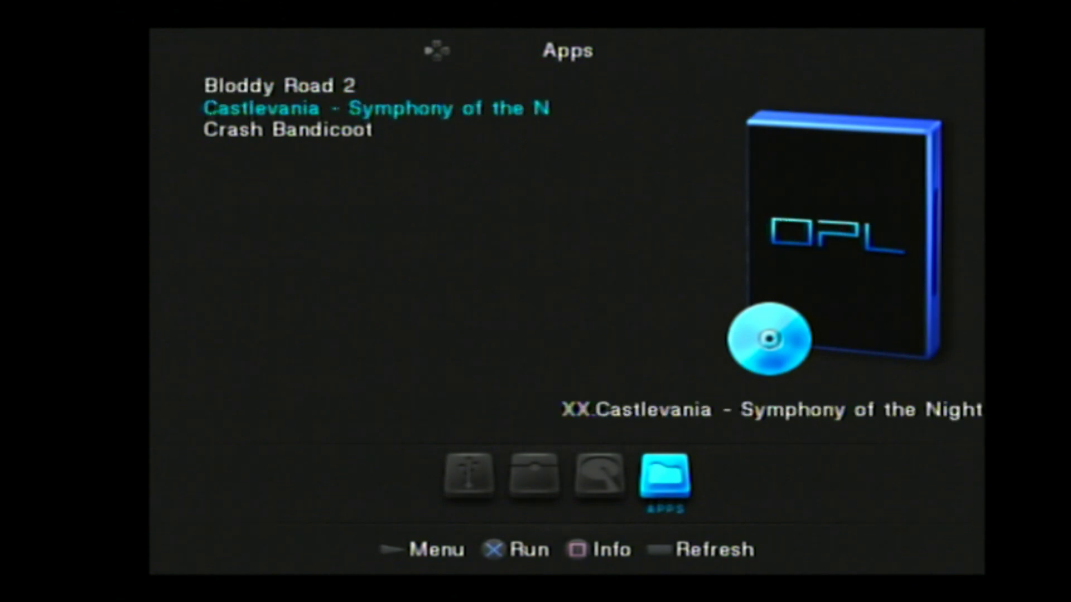
key(Return)
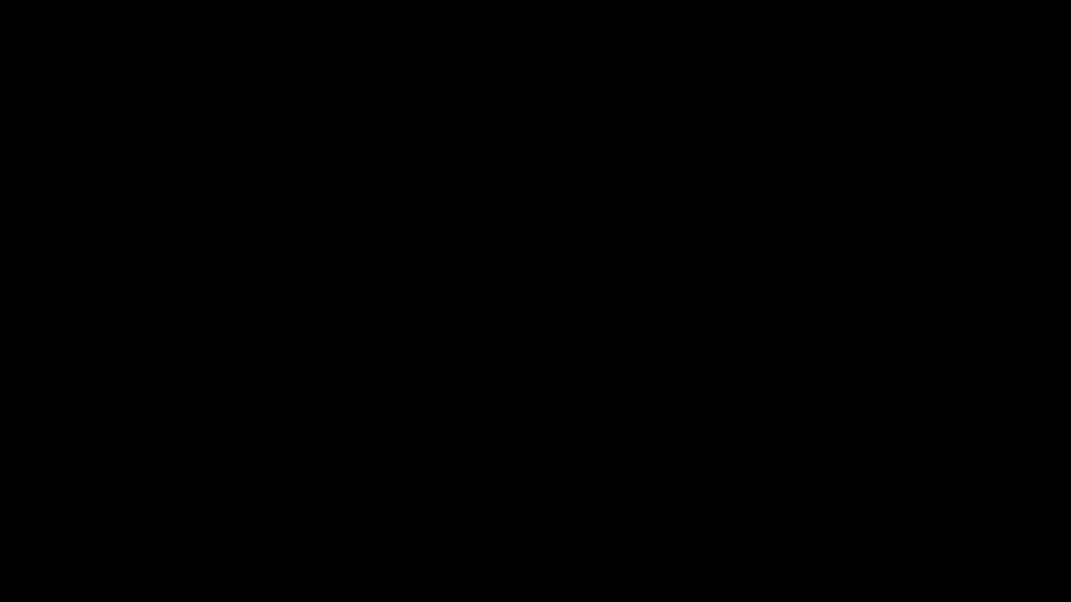